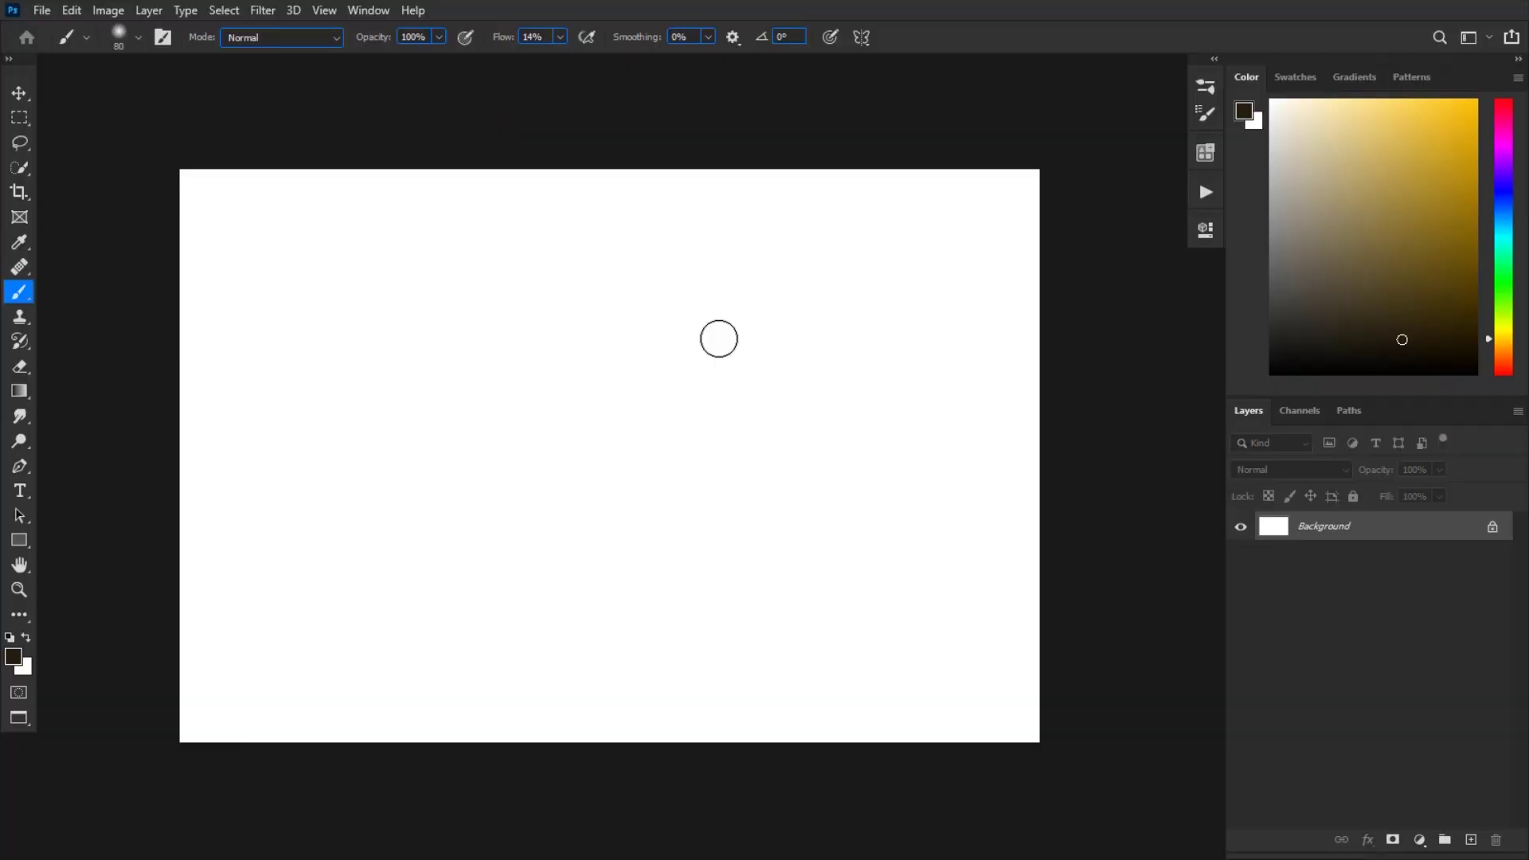
# Step: Select the Move tool, then browse the Marquee, Quick Selection and Gradient tool flyouts, ending on Gradient
pyautogui.press('v')
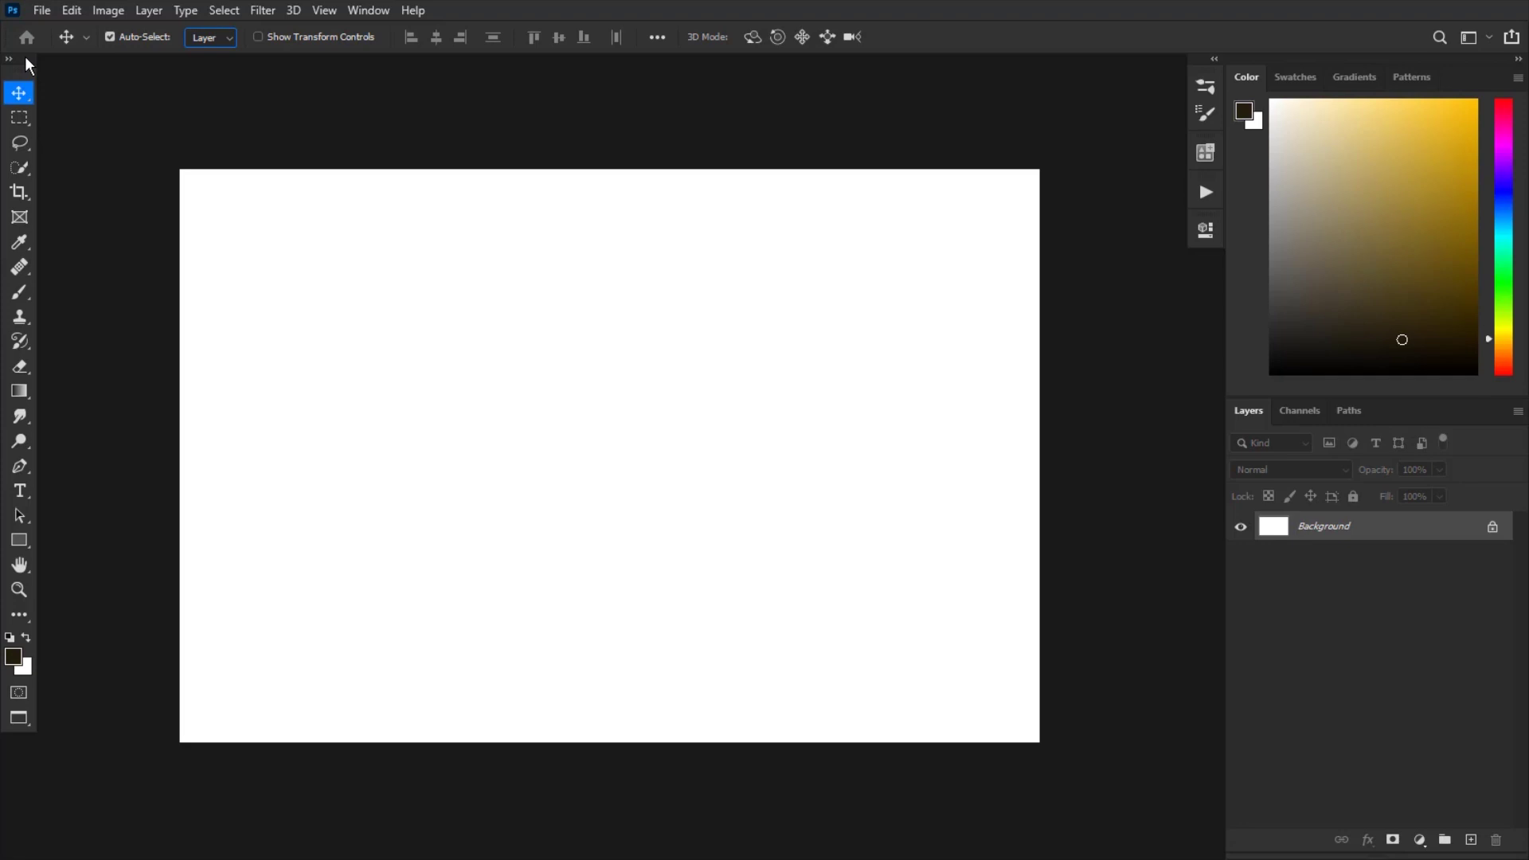
pyautogui.click(17, 125)
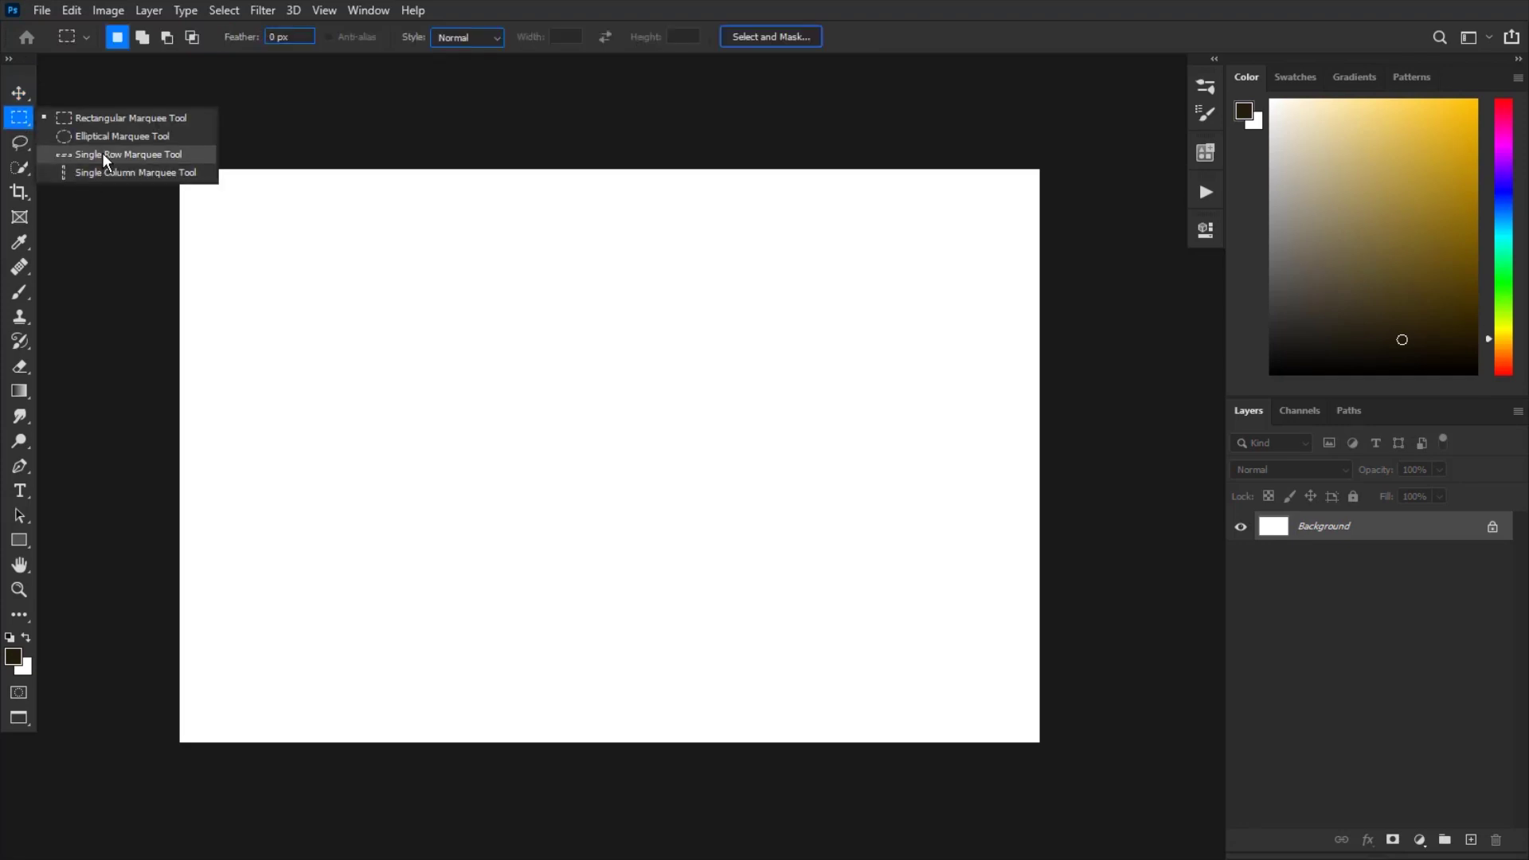
pyautogui.click(19, 167)
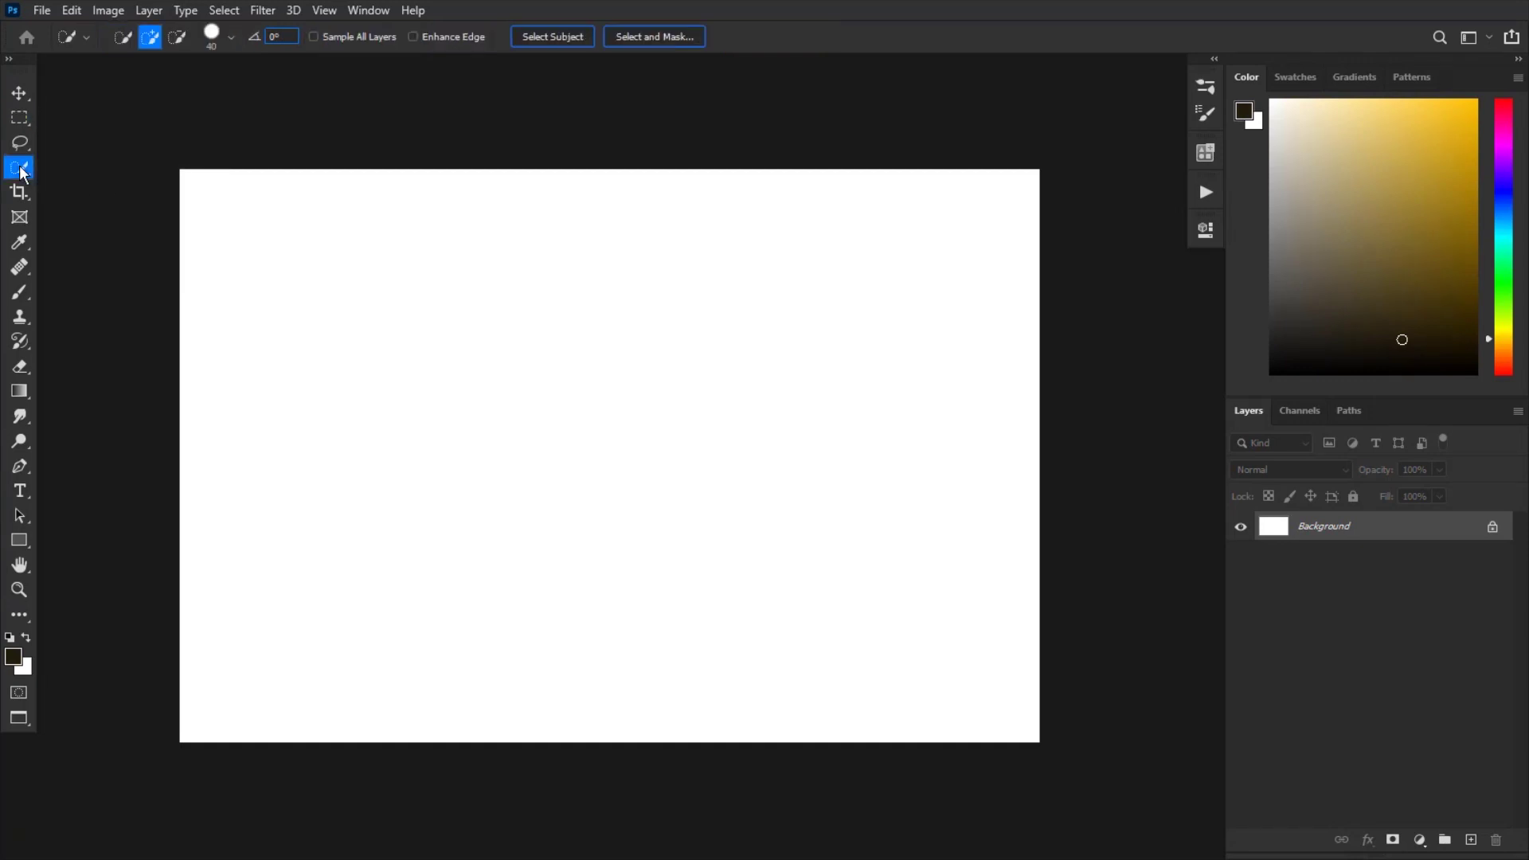
pyautogui.click(20, 391)
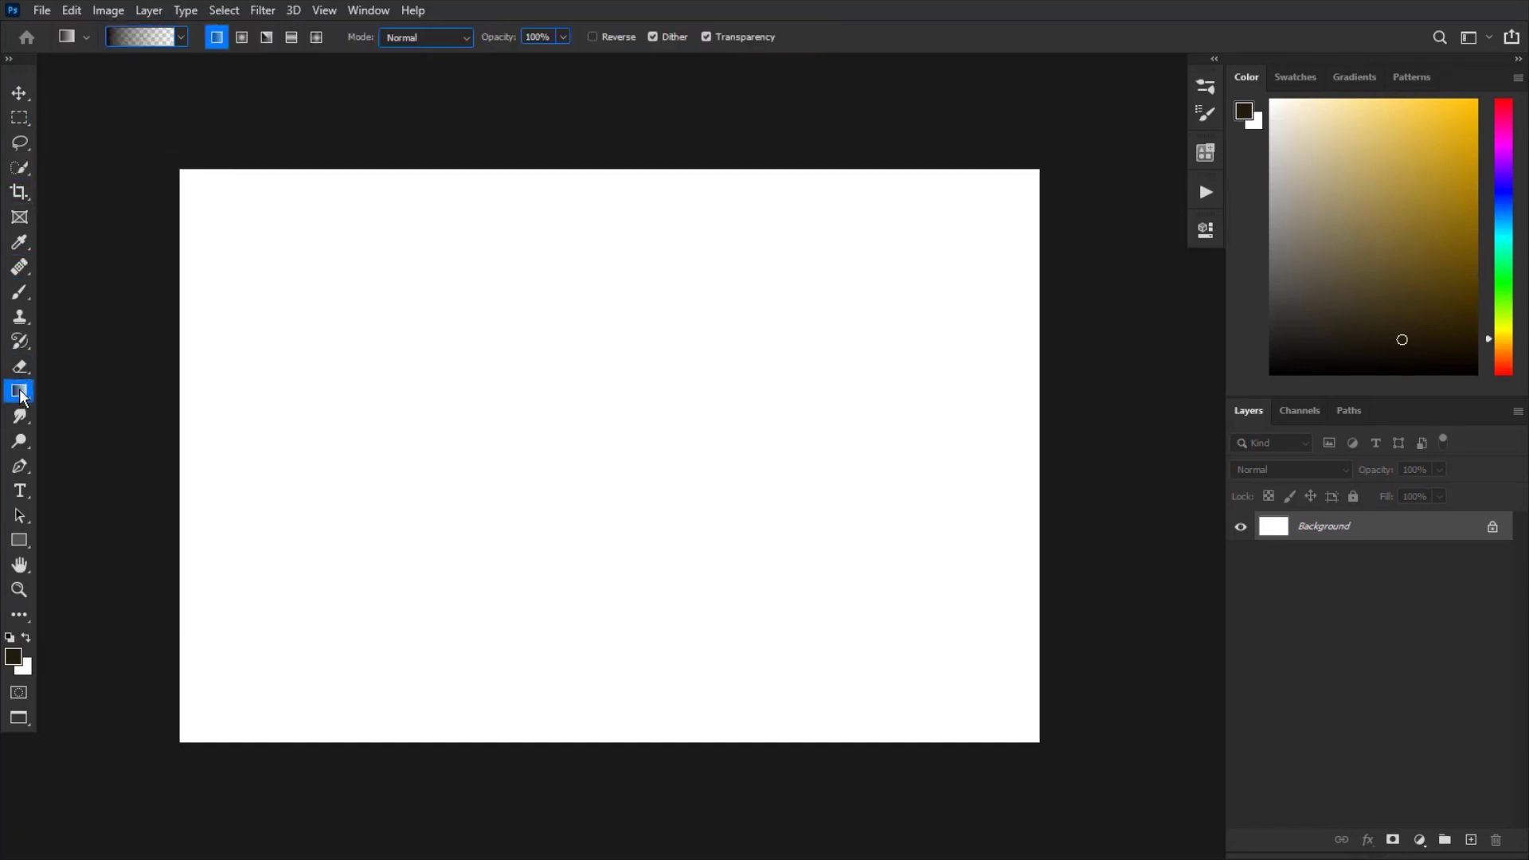
pyautogui.click(82, 12)
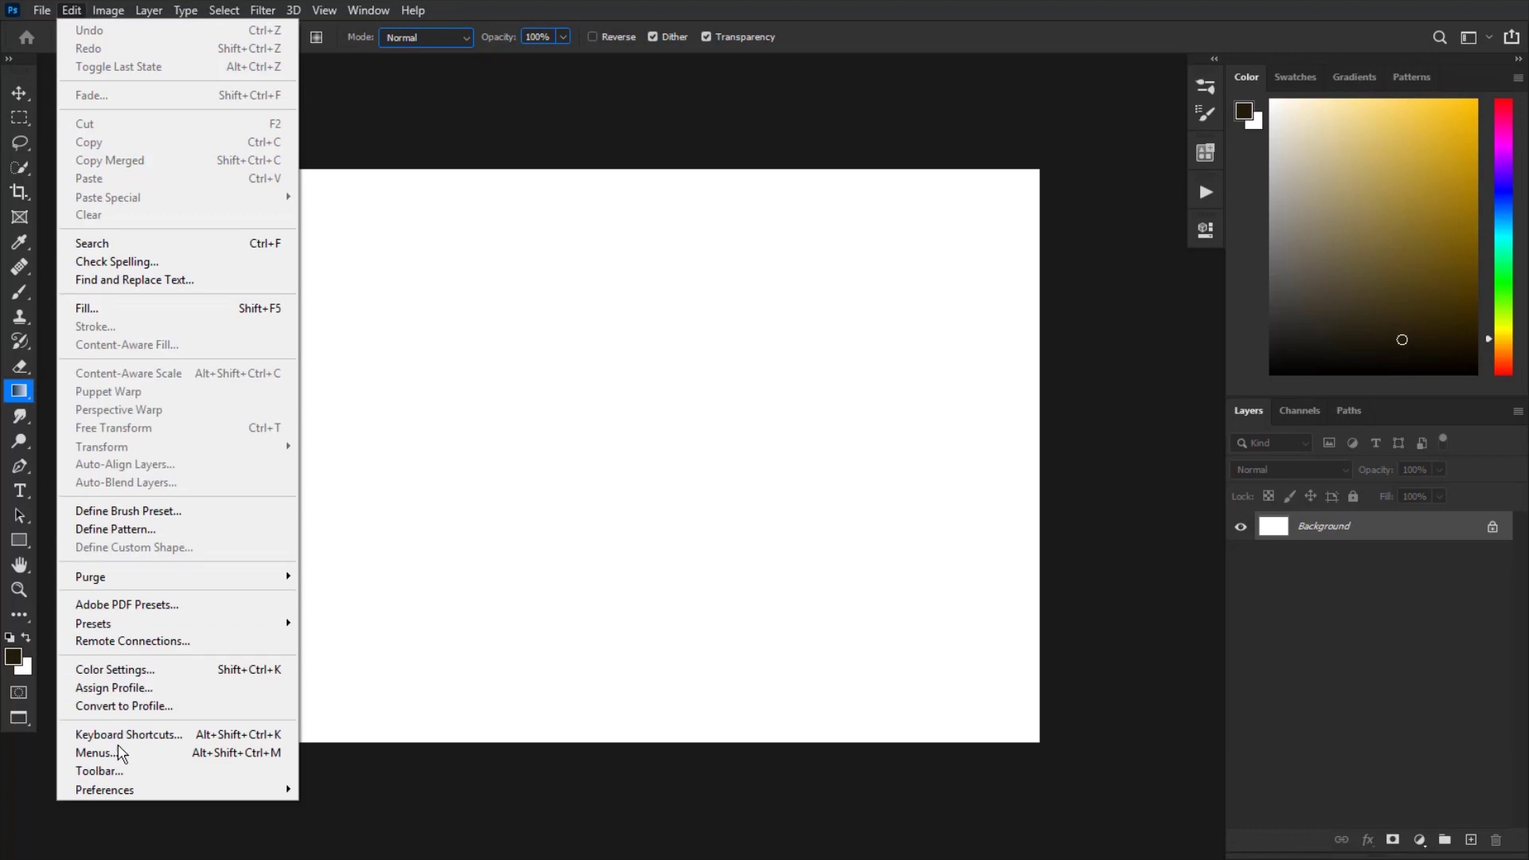
# Step: In the Customize Toolbar dialog, move Artboard, Single Row Marquee, Single Column Marquee and Magnetic Lasso to Extra Tools
pyautogui.click(111, 771)
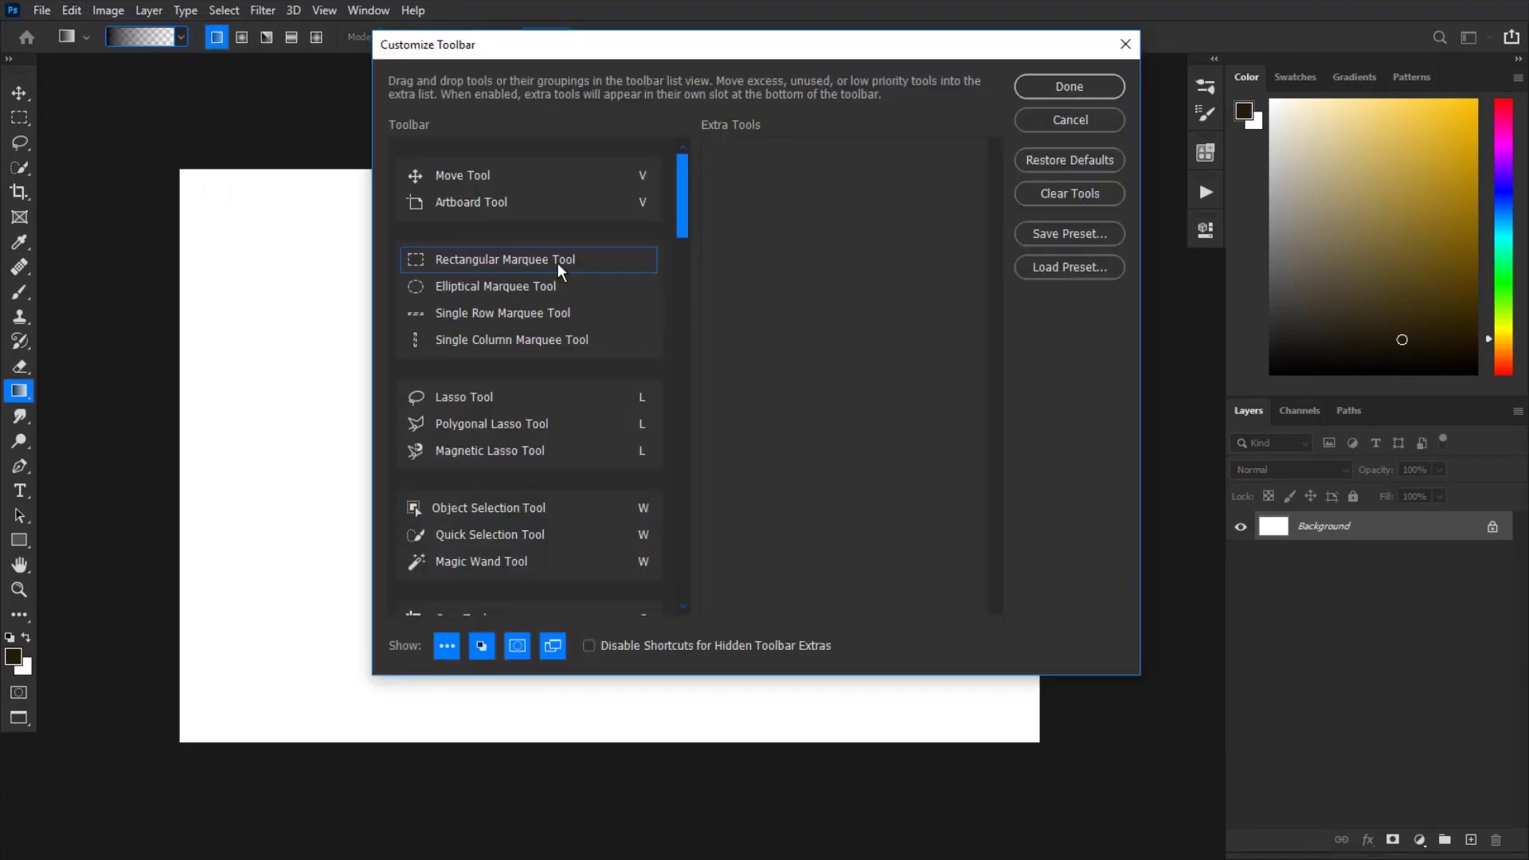
pyautogui.moveTo(502, 206); pyautogui.dragTo(833, 211)
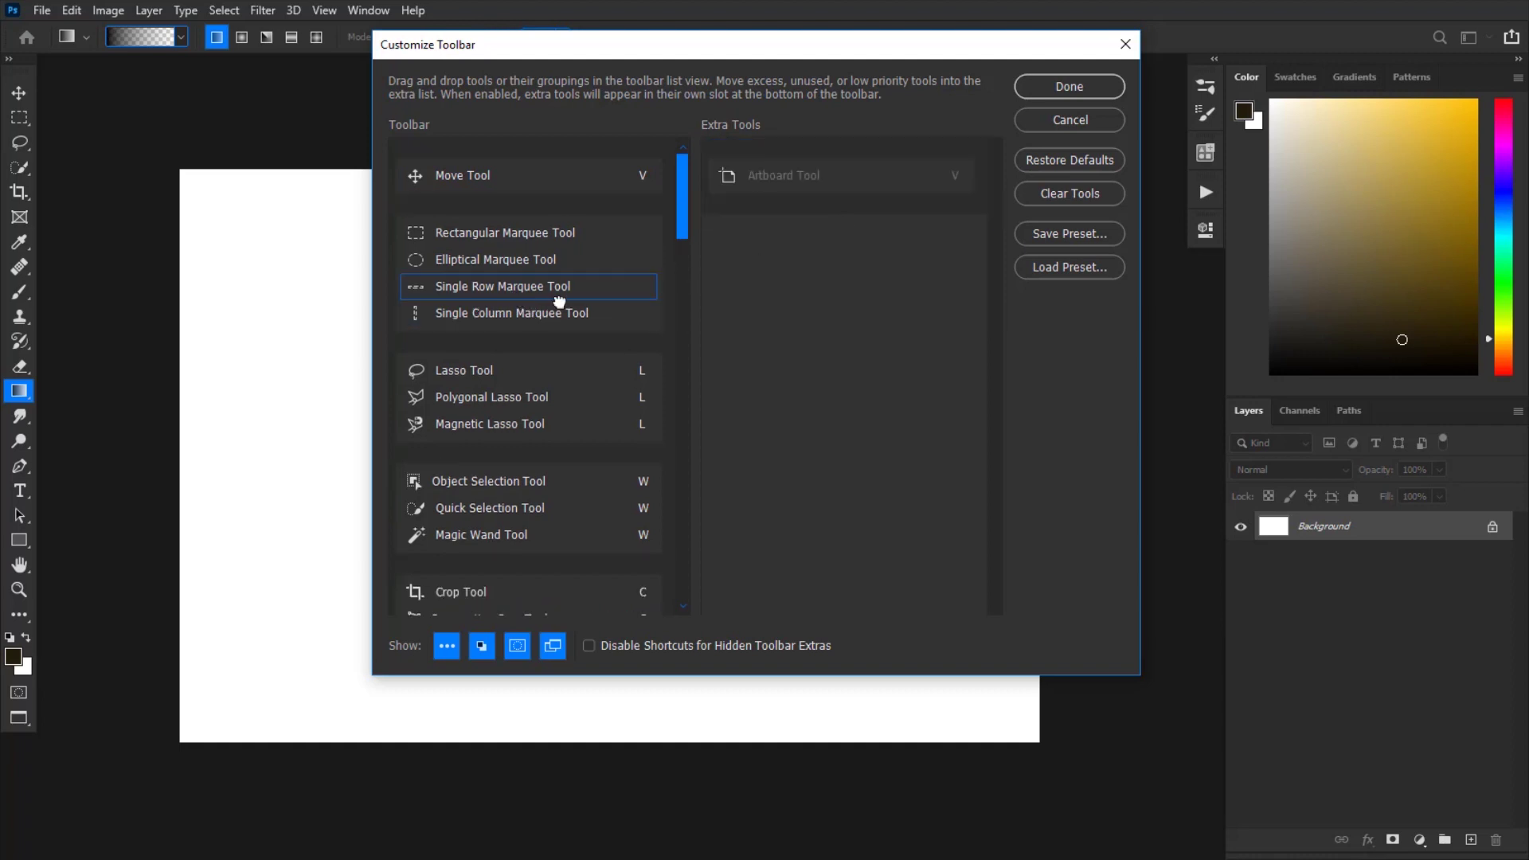
pyautogui.moveTo(557, 288); pyautogui.dragTo(796, 232)
pyautogui.moveTo(641, 291)
pyautogui.mouseDown()
pyautogui.moveTo(778, 297)
pyautogui.moveTo(778, 310)
pyautogui.mouseUp()
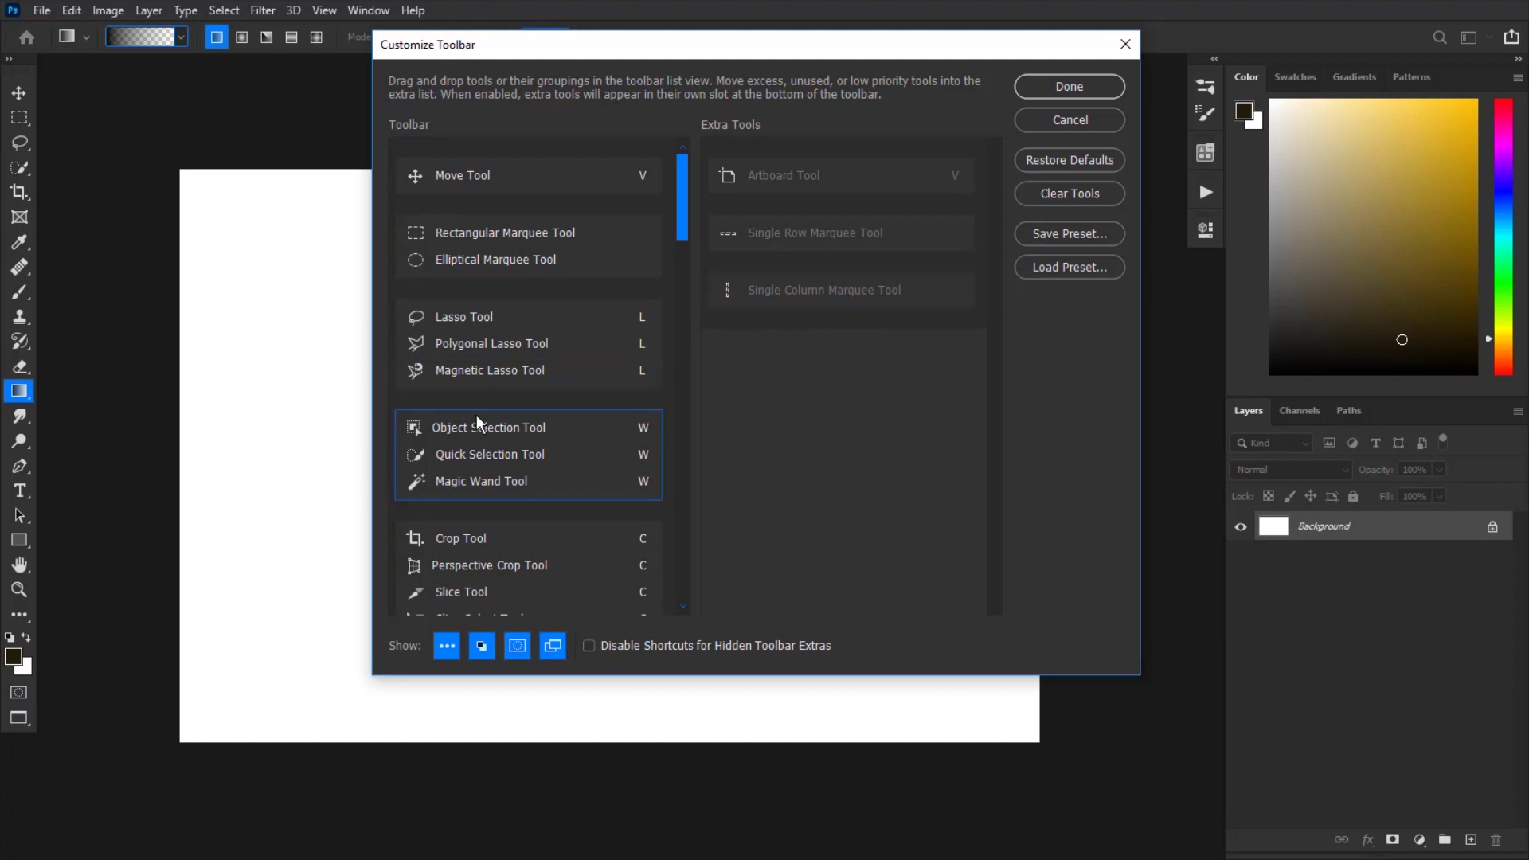
pyautogui.moveTo(467, 375); pyautogui.dragTo(794, 376)
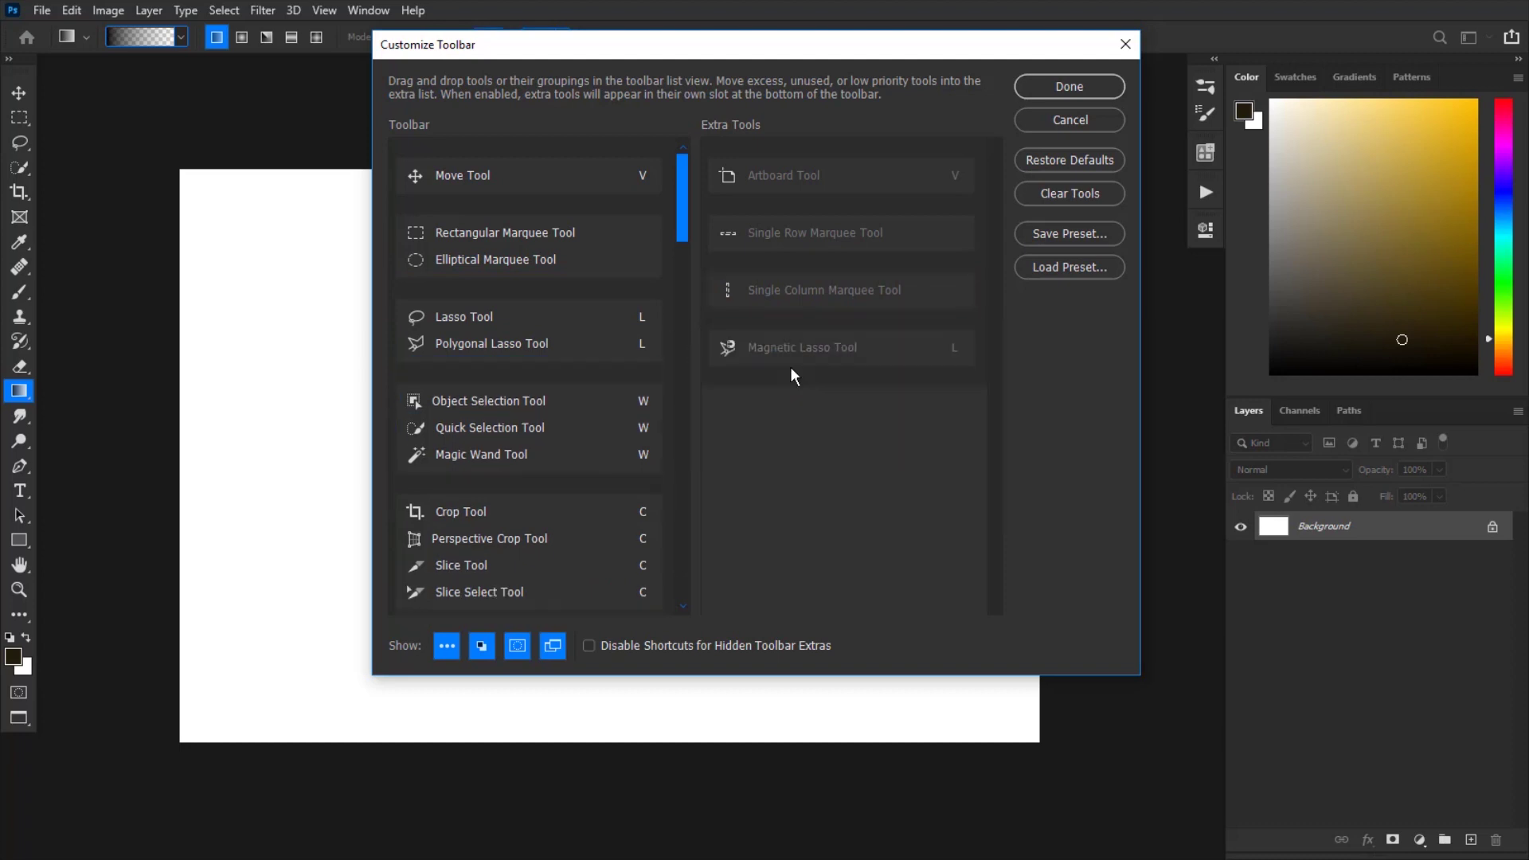
pyautogui.scroll(-3, 494, 443)
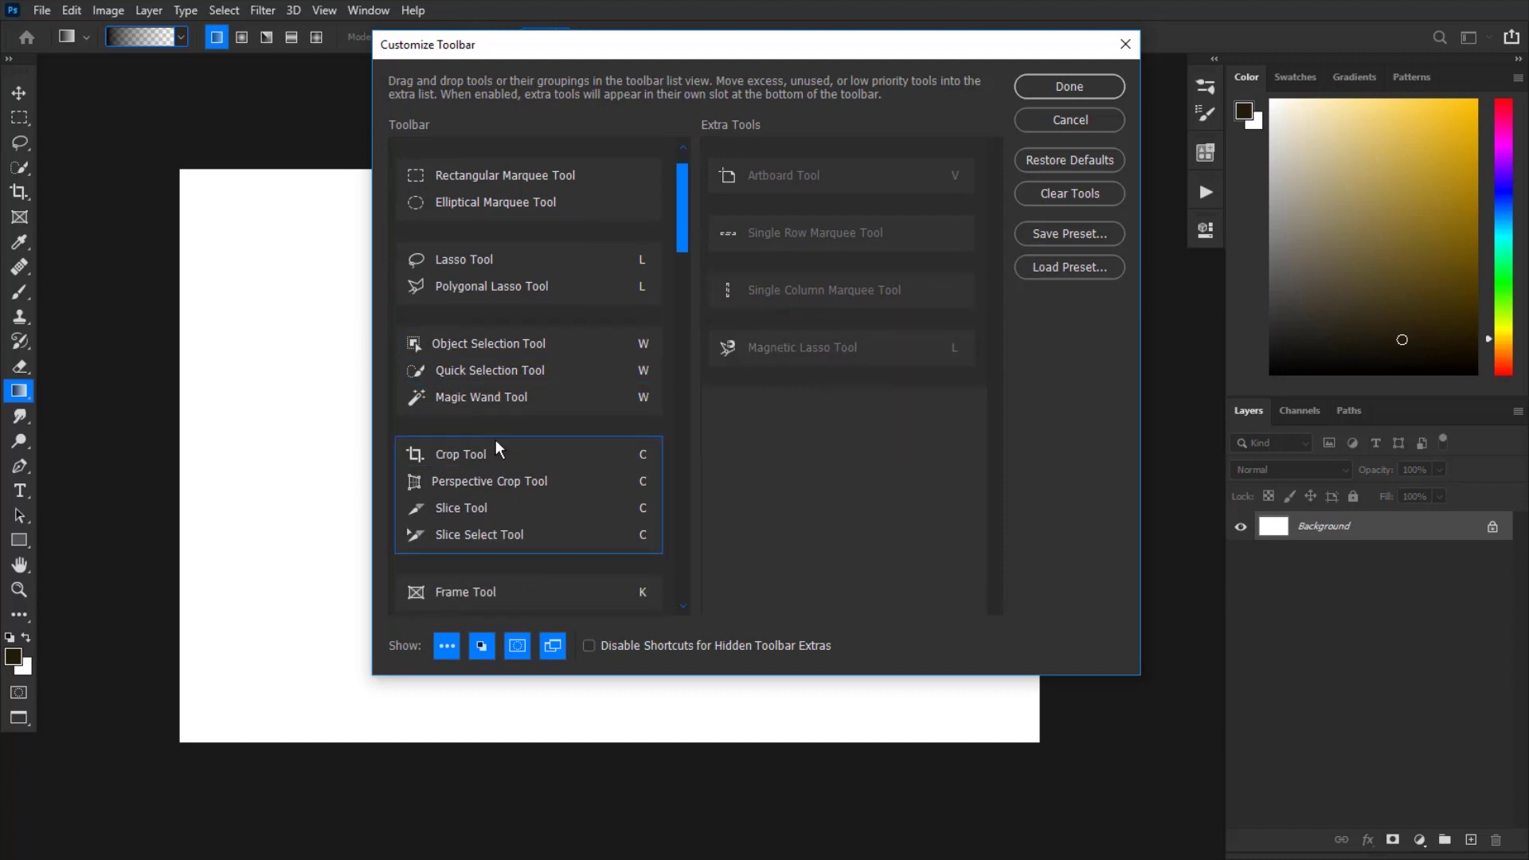
pyautogui.scroll(-1, 492, 434)
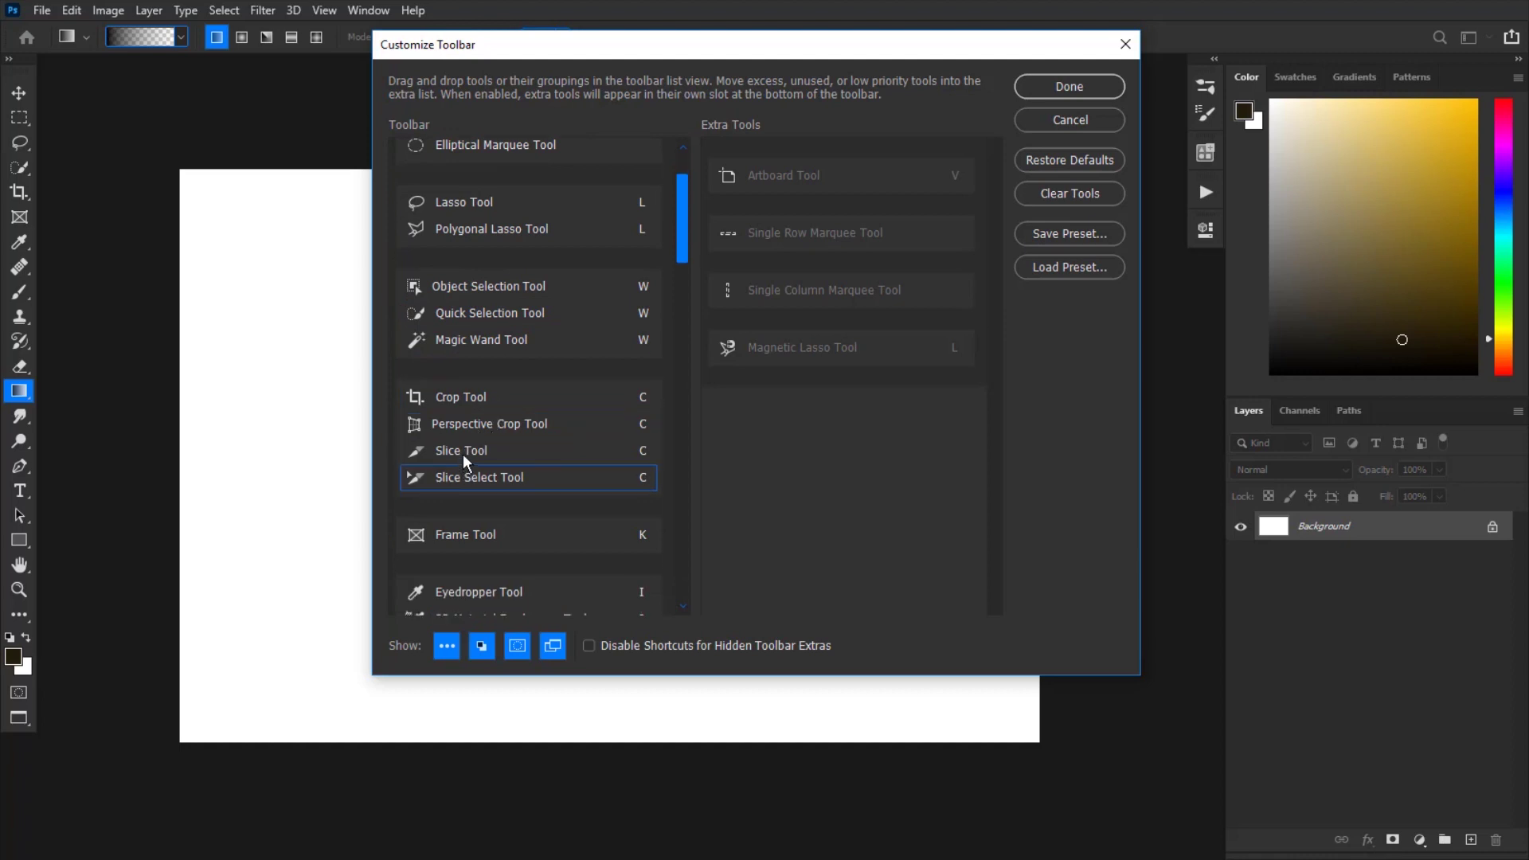
# Step: Move Slice Select, Frame, Color Sampler, Ruler, Note and Count tools to Extra Tools
pyautogui.moveTo(470, 477); pyautogui.dragTo(792, 402)
pyautogui.scroll(-5, 501, 430)
pyautogui.moveTo(501, 409); pyautogui.dragTo(797, 599)
pyautogui.scroll(-2, 503, 408)
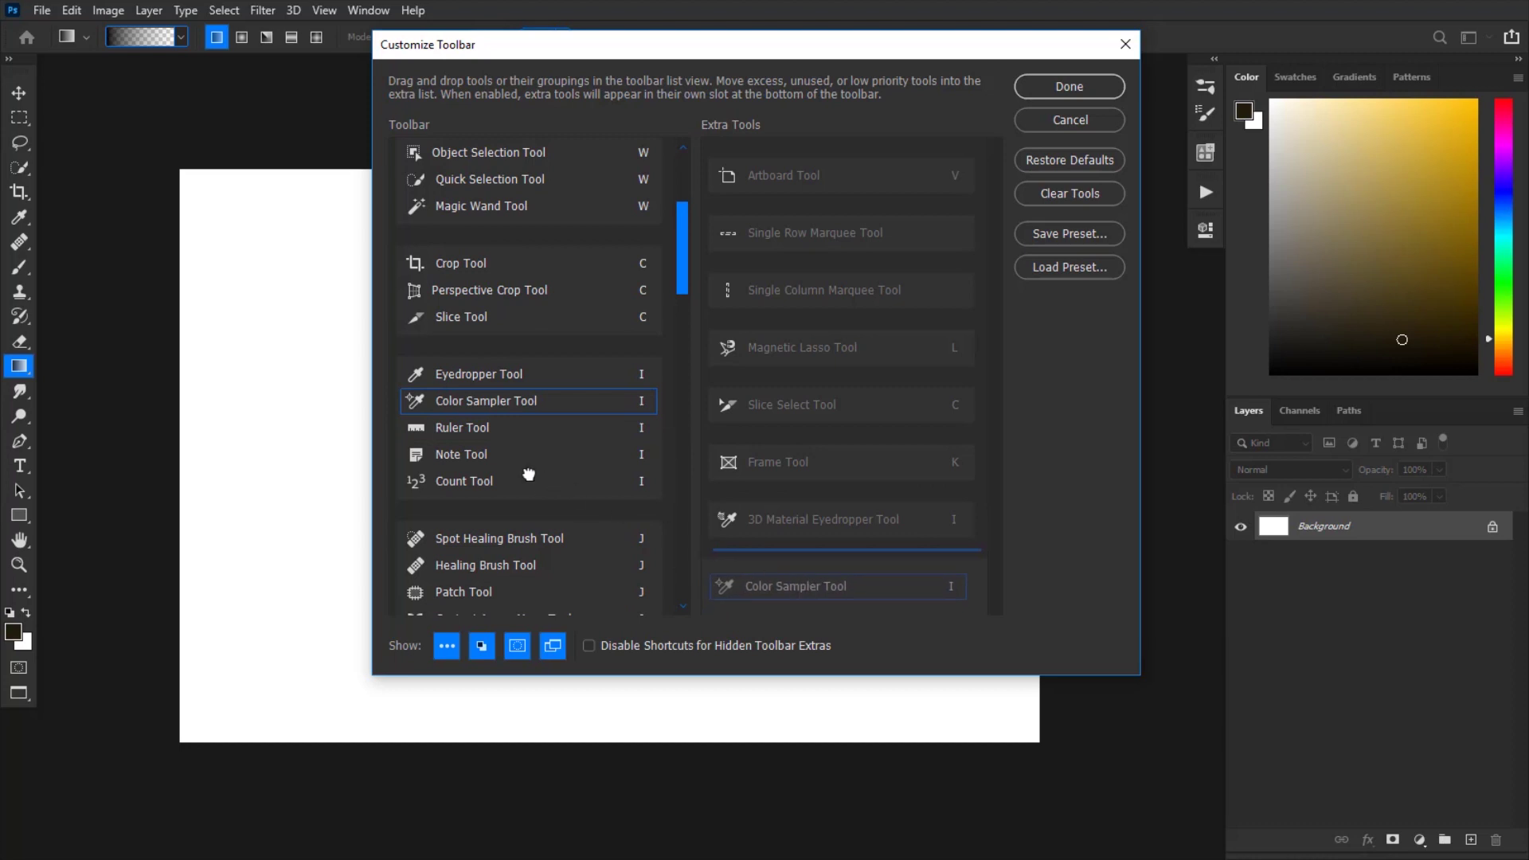
pyautogui.moveTo(488, 400); pyautogui.dragTo(784, 564)
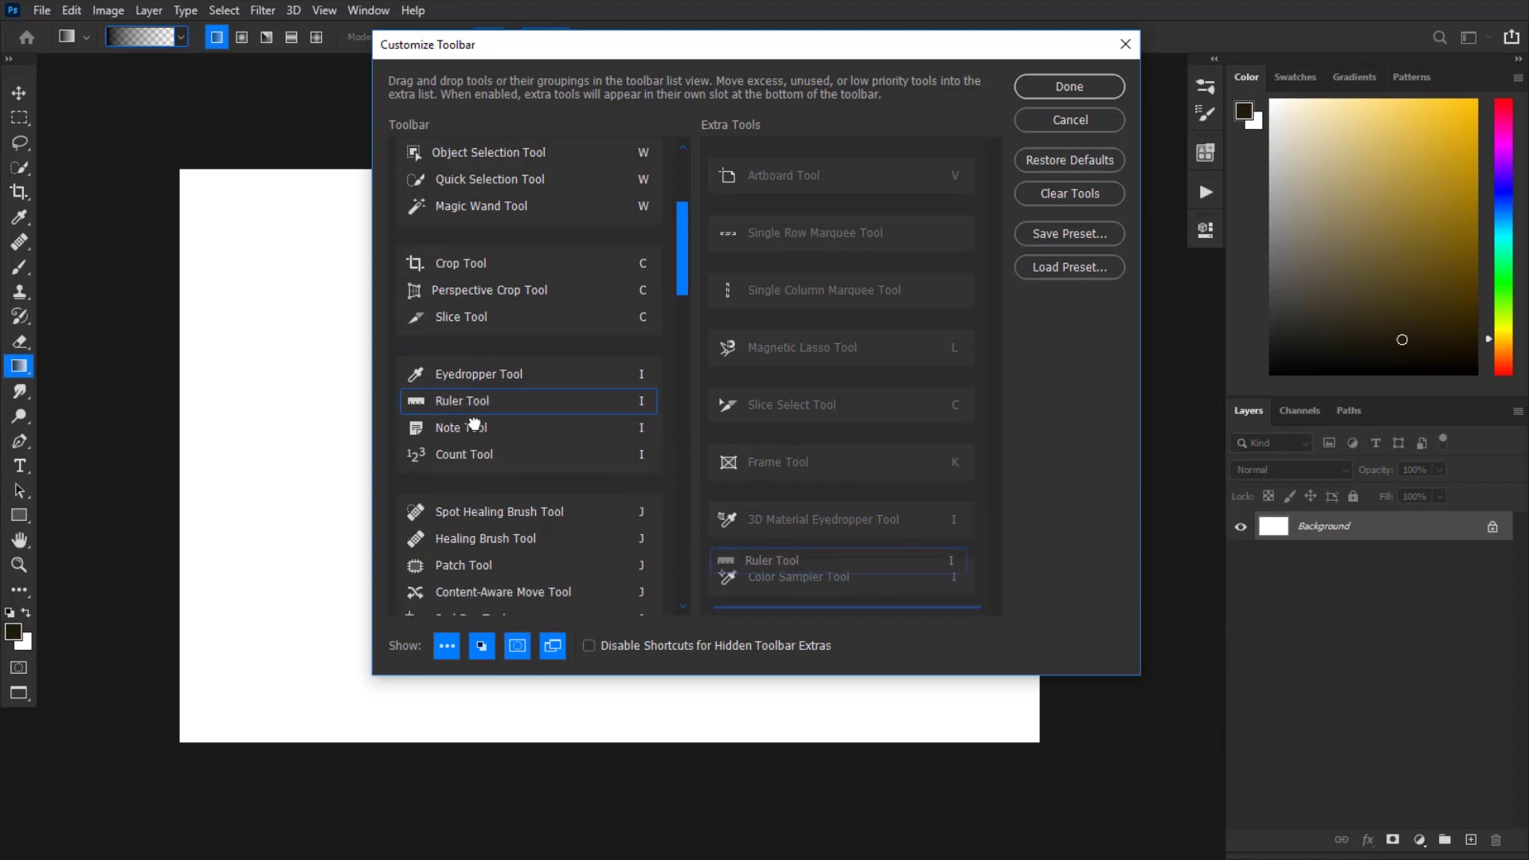
pyautogui.moveTo(563, 423); pyautogui.dragTo(776, 487)
pyautogui.moveTo(478, 402); pyautogui.dragTo(924, 455)
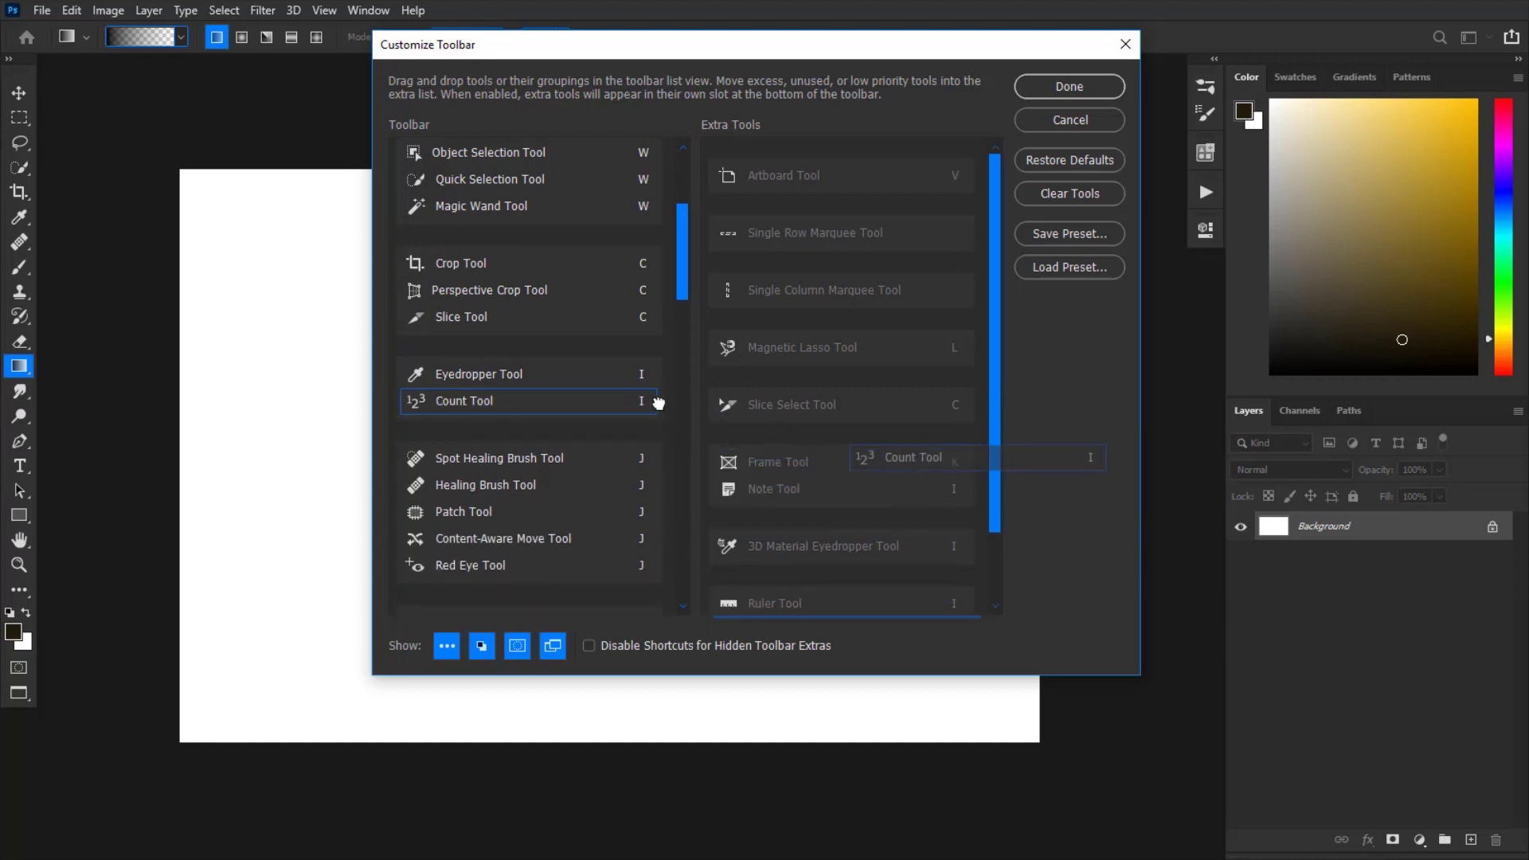
pyautogui.moveTo(503, 511); pyautogui.dragTo(489, 555)
# Step: Move Content-Aware Move, Red Eye, Pencil, Color Replacement, Pattern Stamp, both History Brushes and 3D Material Drop to extras, then finish
pyautogui.moveTo(562, 516); pyautogui.dragTo(788, 544)
pyautogui.moveTo(509, 450)
pyautogui.mouseDown()
pyautogui.moveTo(767, 465)
pyautogui.moveTo(784, 487)
pyautogui.mouseUp()
pyautogui.moveTo(499, 454); pyautogui.dragTo(822, 480)
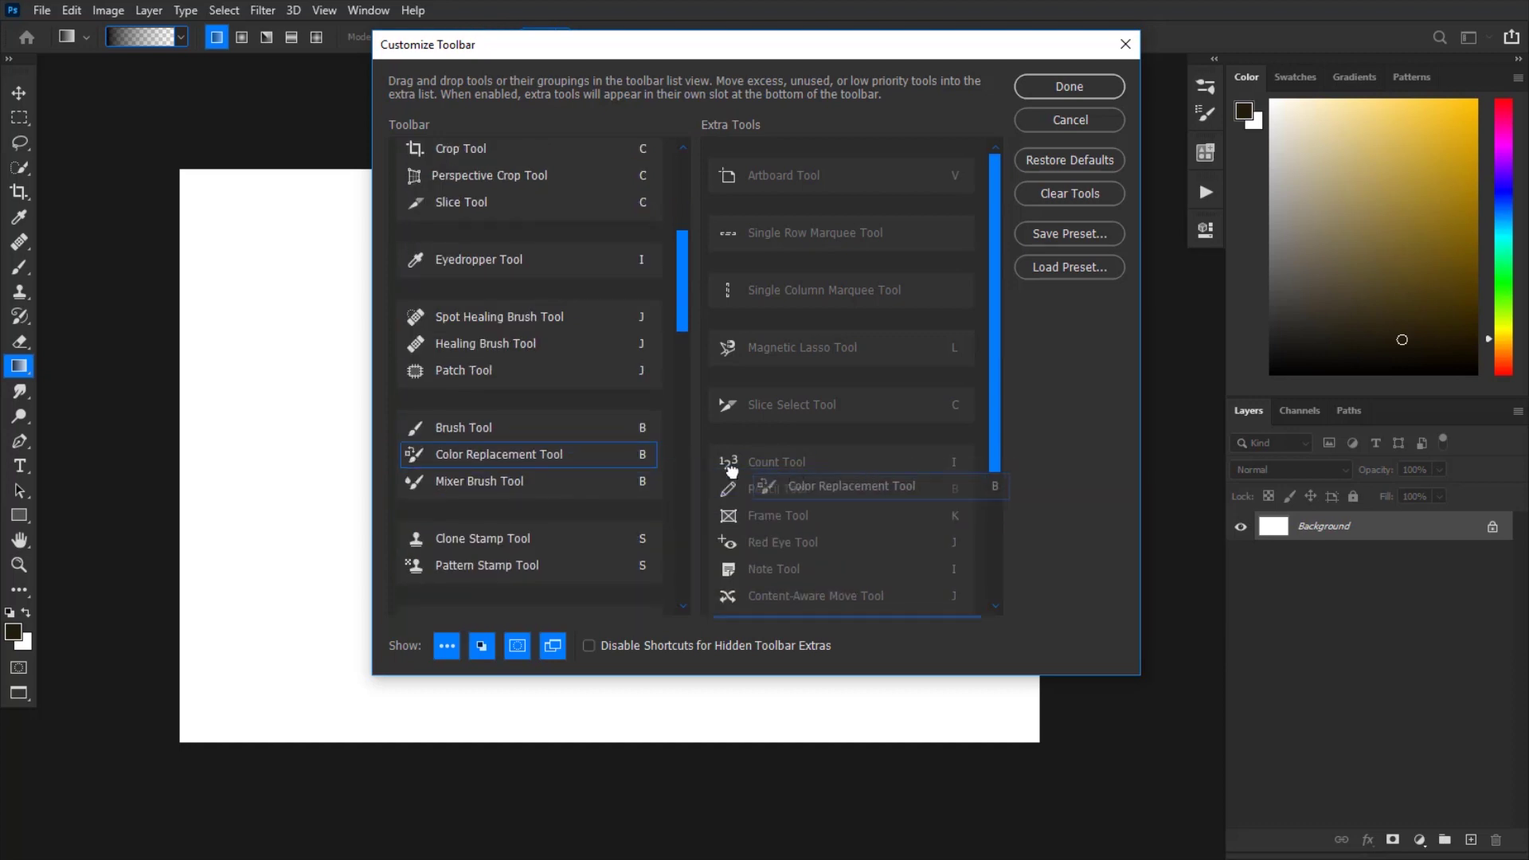
pyautogui.moveTo(512, 501)
pyautogui.mouseDown()
pyautogui.moveTo(780, 508)
pyautogui.moveTo(784, 483)
pyautogui.mouseUp()
pyautogui.moveTo(501, 475); pyautogui.dragTo(820, 479)
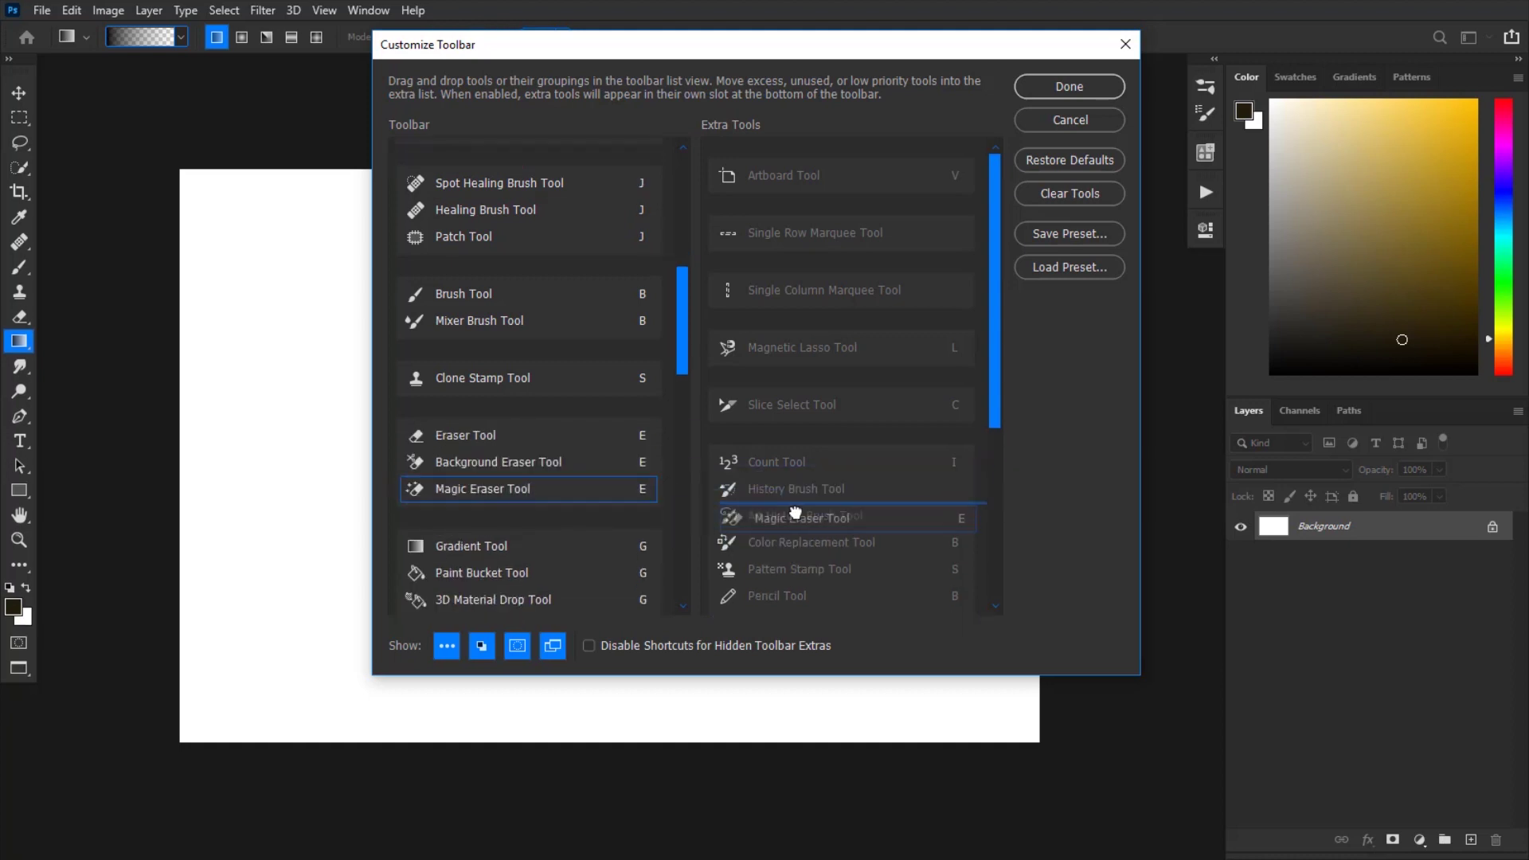
pyautogui.moveTo(518, 474)
pyautogui.mouseDown()
pyautogui.moveTo(505, 464)
pyautogui.moveTo(824, 486)
pyautogui.mouseUp()
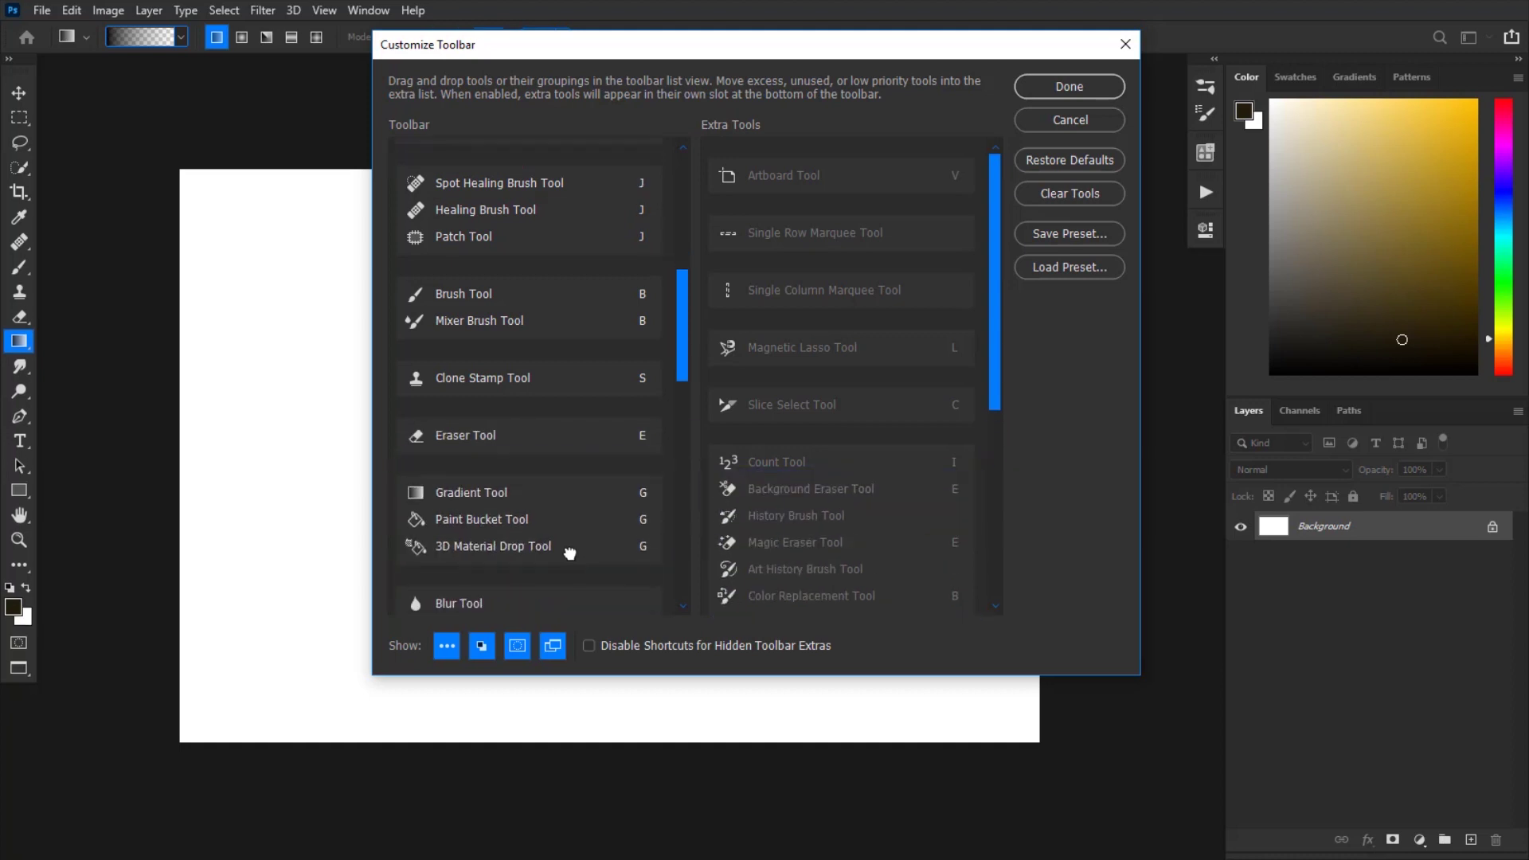
pyautogui.moveTo(486, 539); pyautogui.dragTo(755, 514)
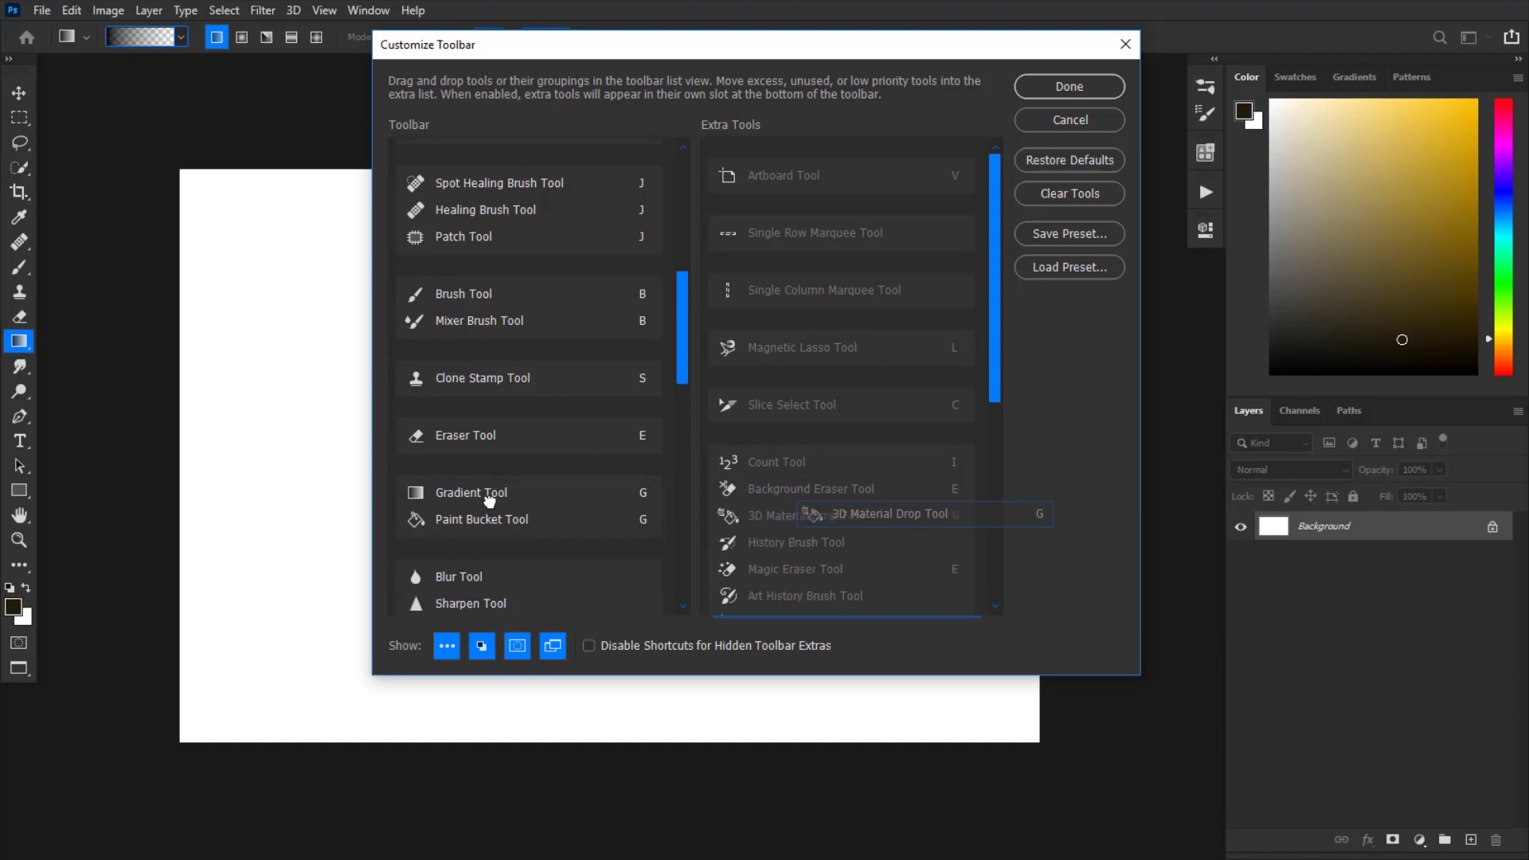
pyautogui.scroll(-8, 510, 519)
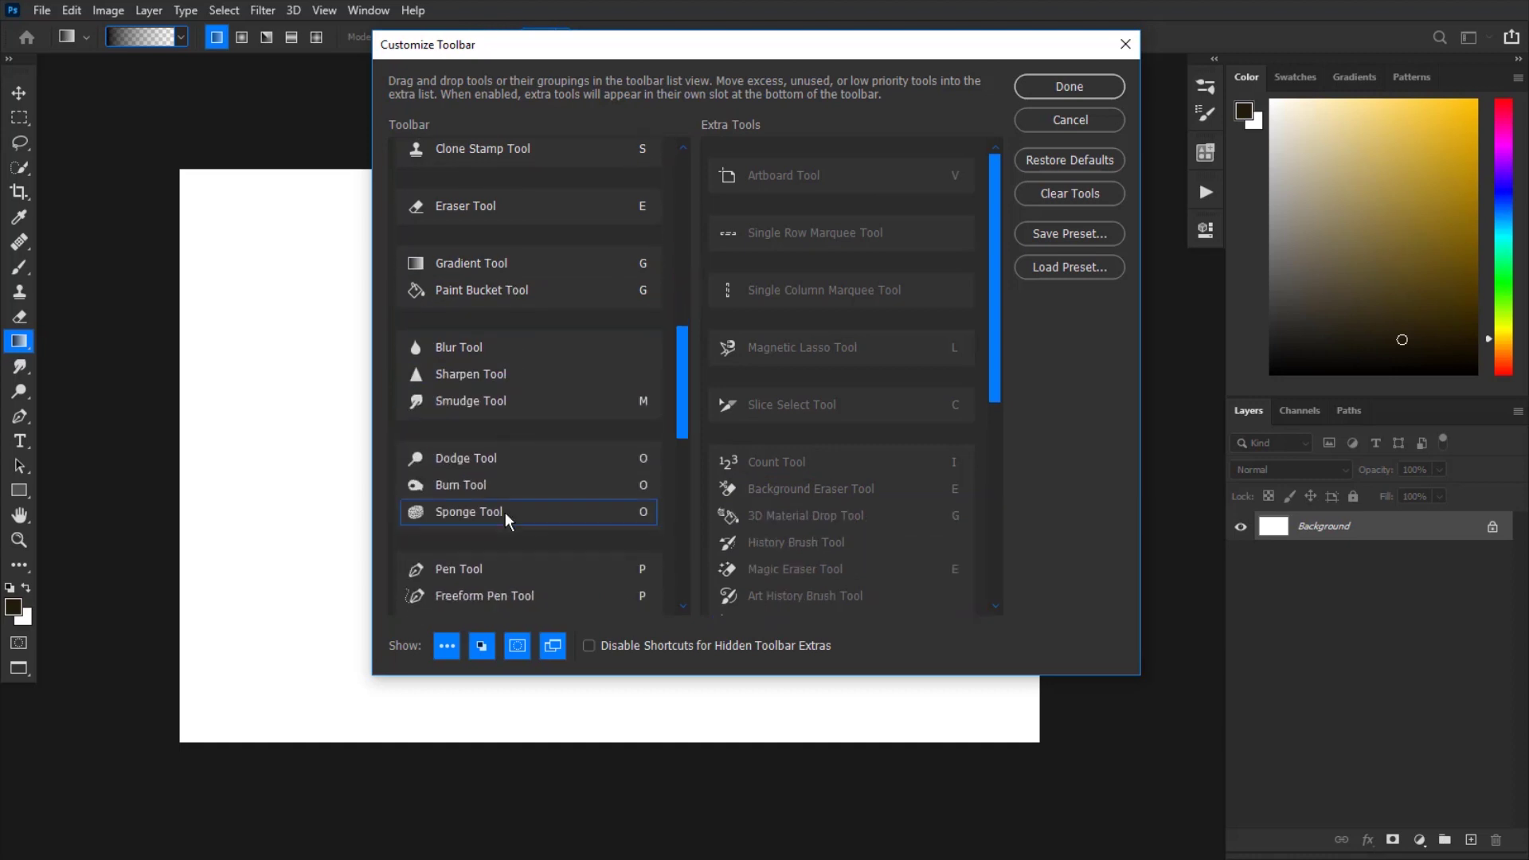
pyautogui.scroll(-3, 508, 519)
pyautogui.scroll(-5, 494, 541)
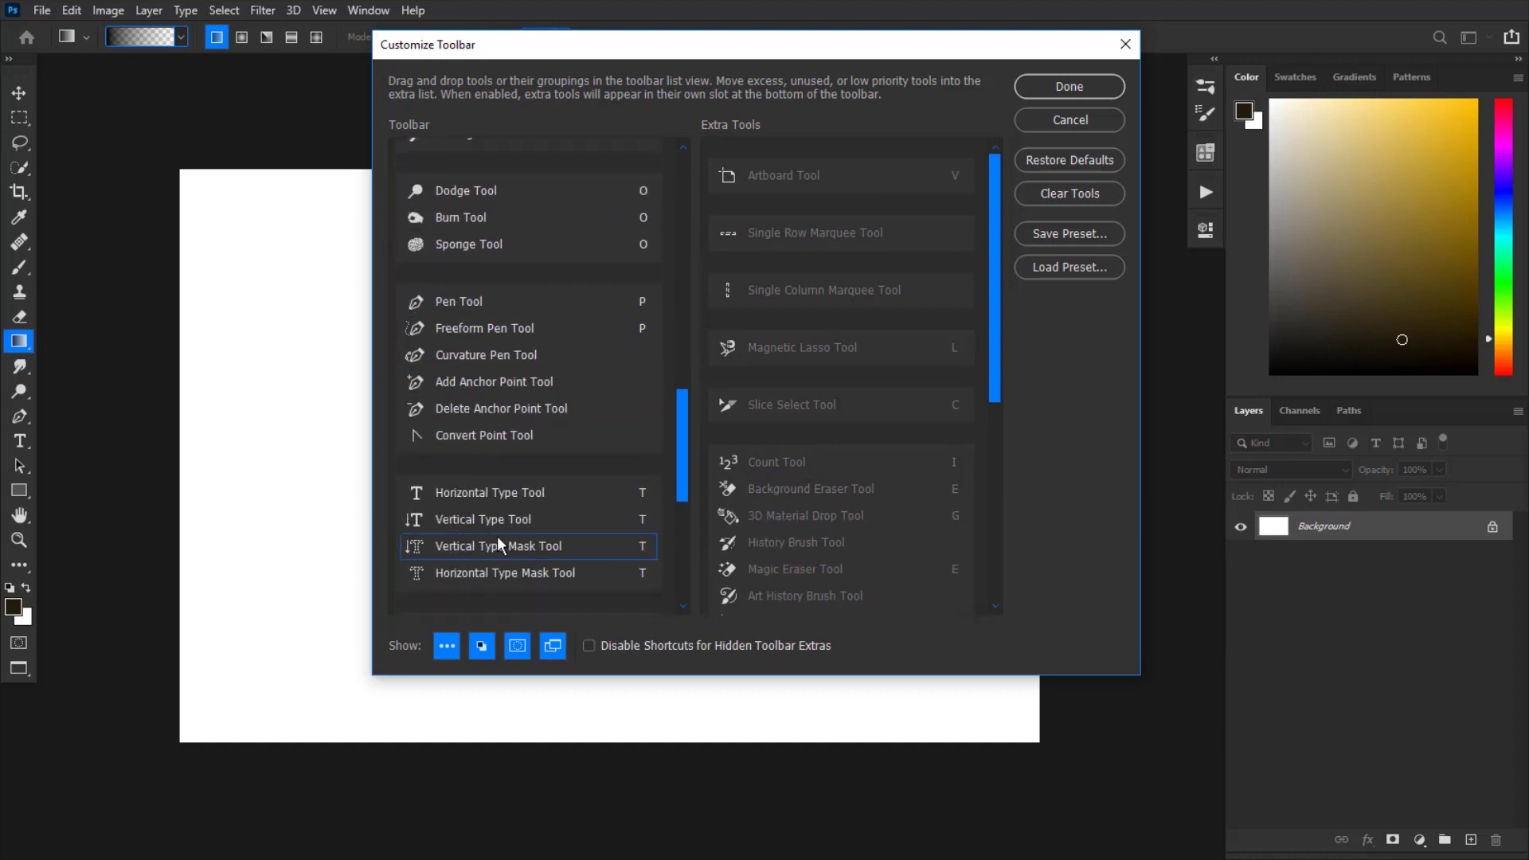
pyautogui.scroll(-4, 529, 526)
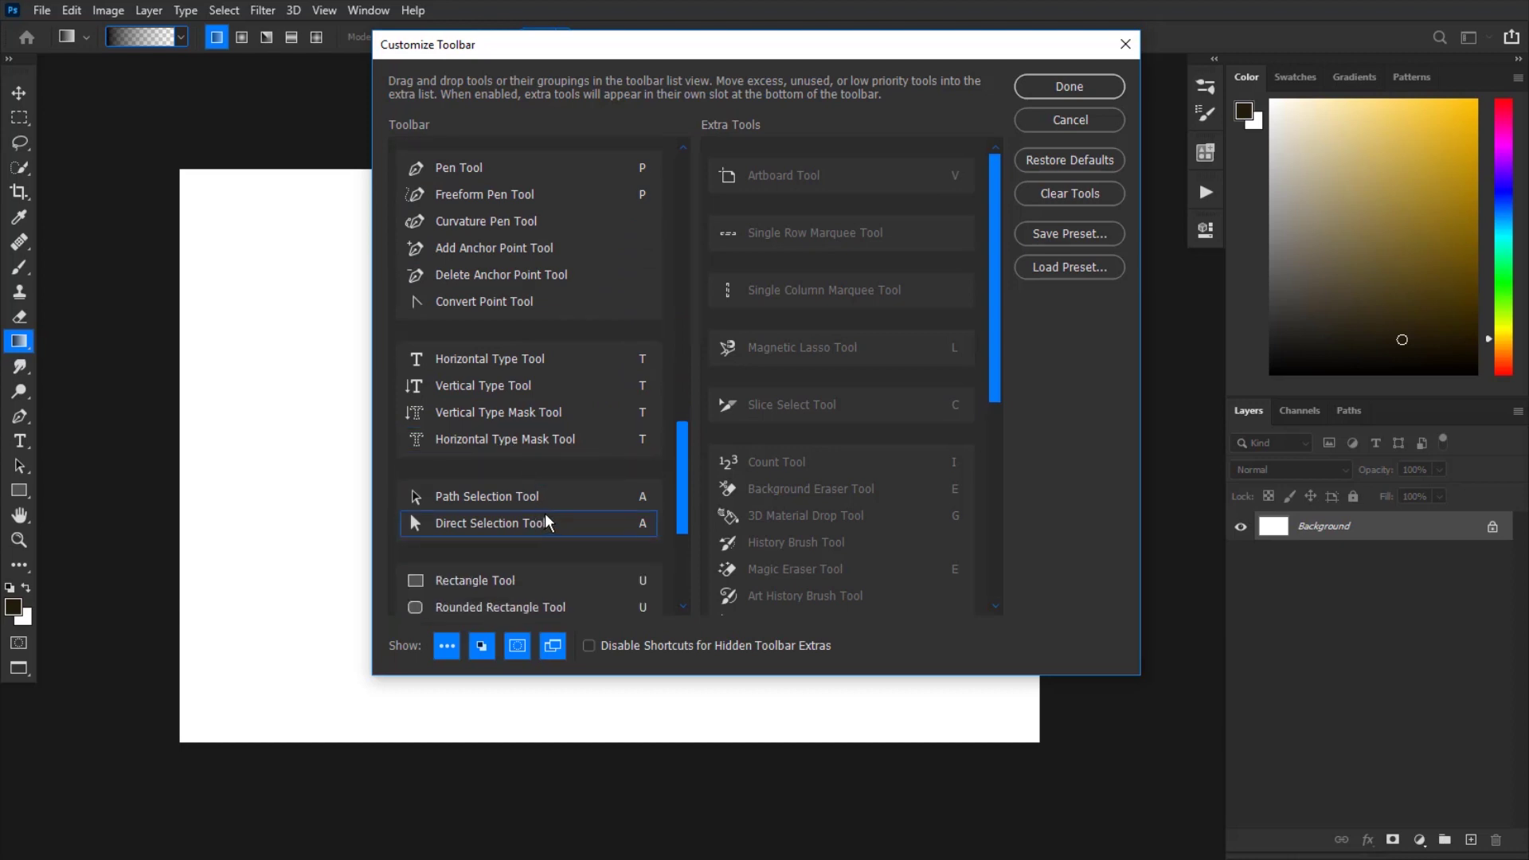
pyautogui.press('Return')
# Step: Check the trimmed selection, fill, blur and type tool groups, then return to the Move tool
pyautogui.moveTo(19, 117); pyautogui.dragTo(44, 150)
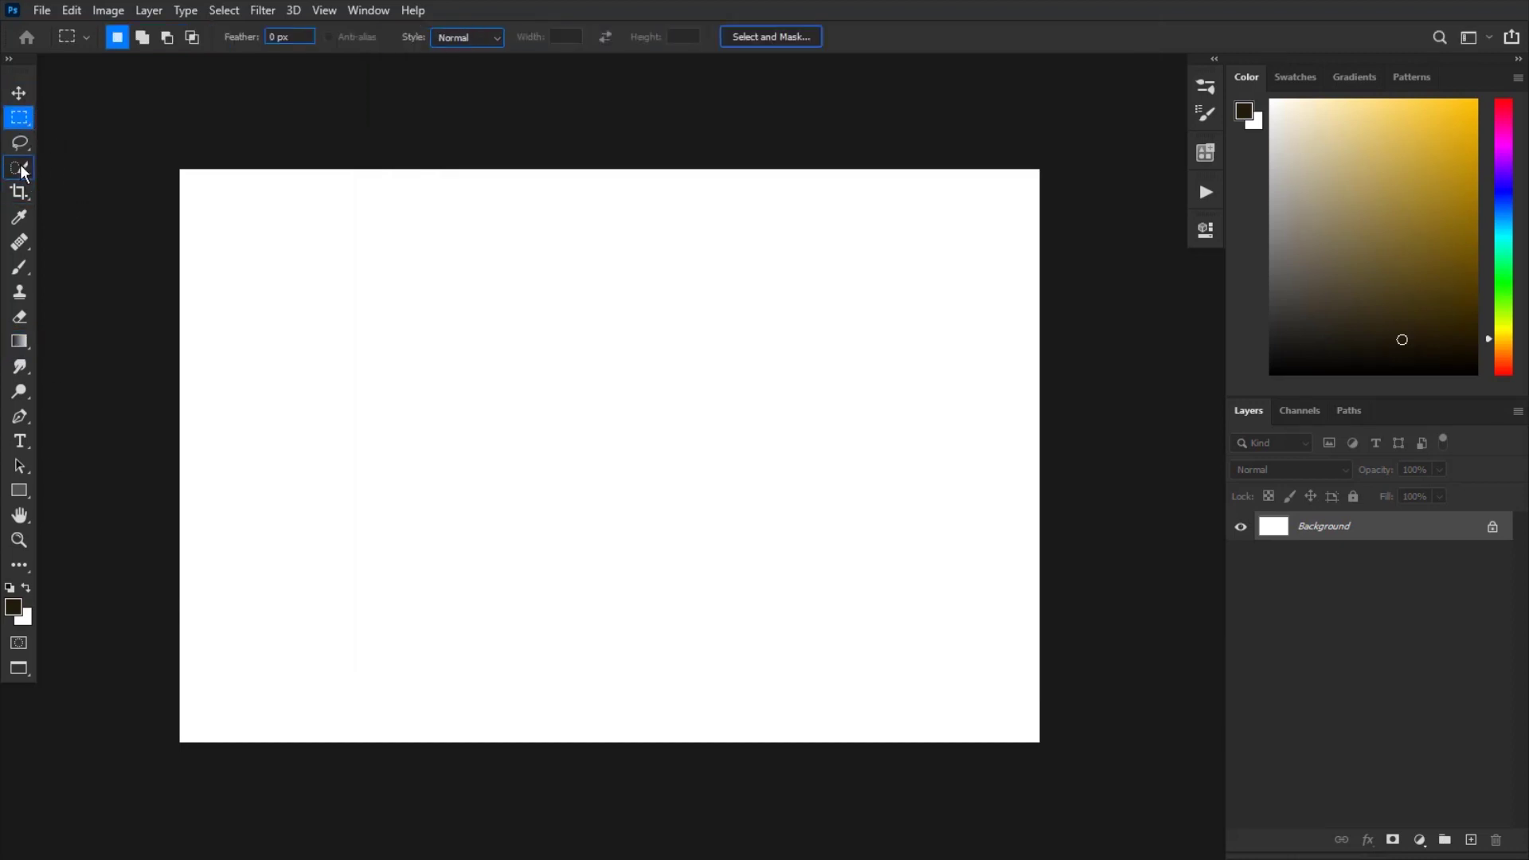
pyautogui.click(22, 169)
pyautogui.moveTo(17, 348); pyautogui.dragTo(48, 362)
pyautogui.click(23, 373)
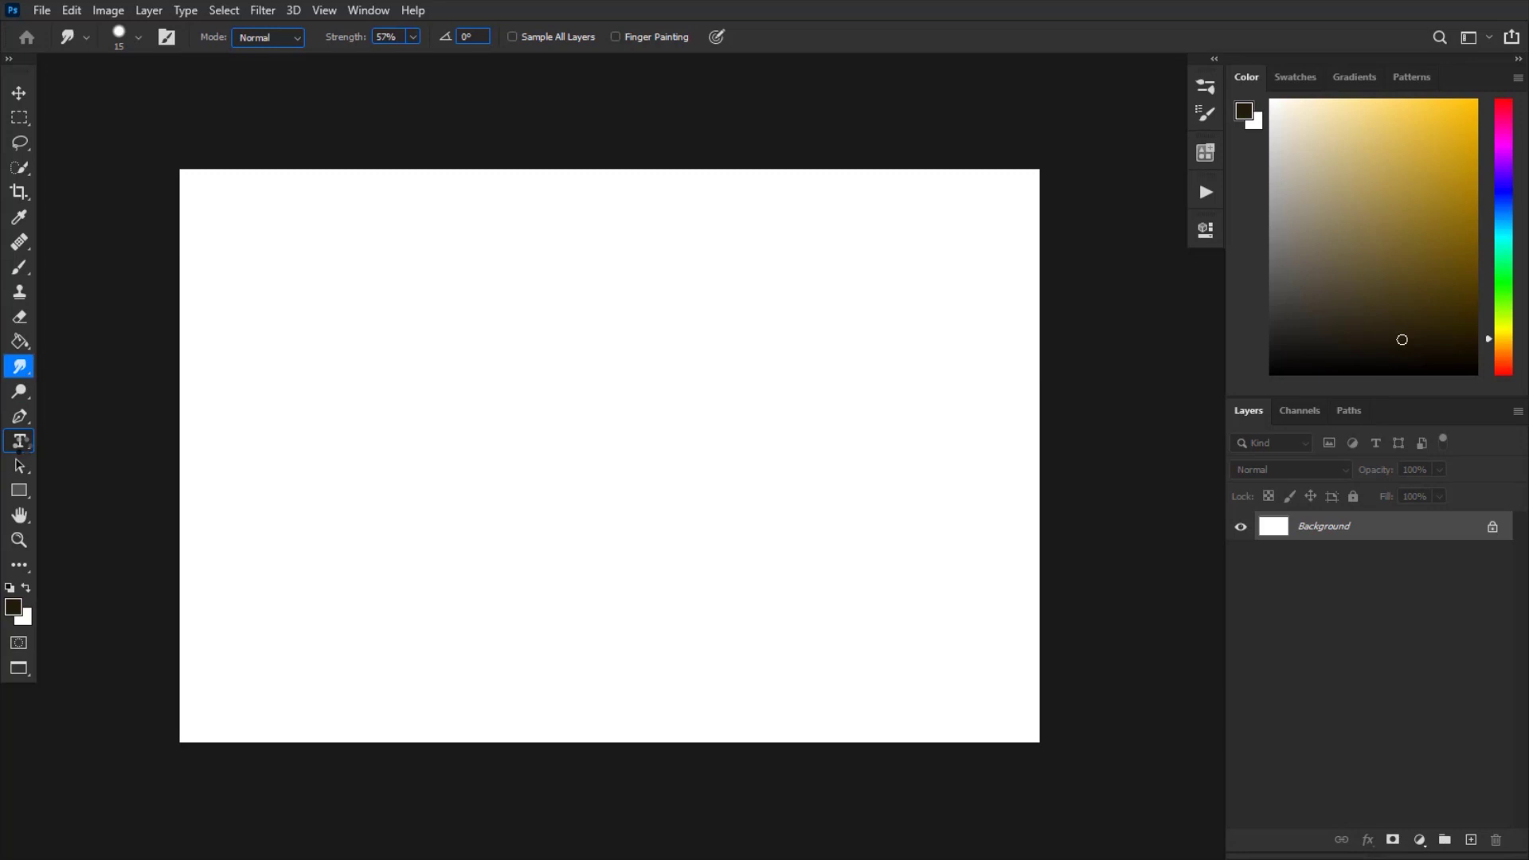
pyautogui.click(19, 443)
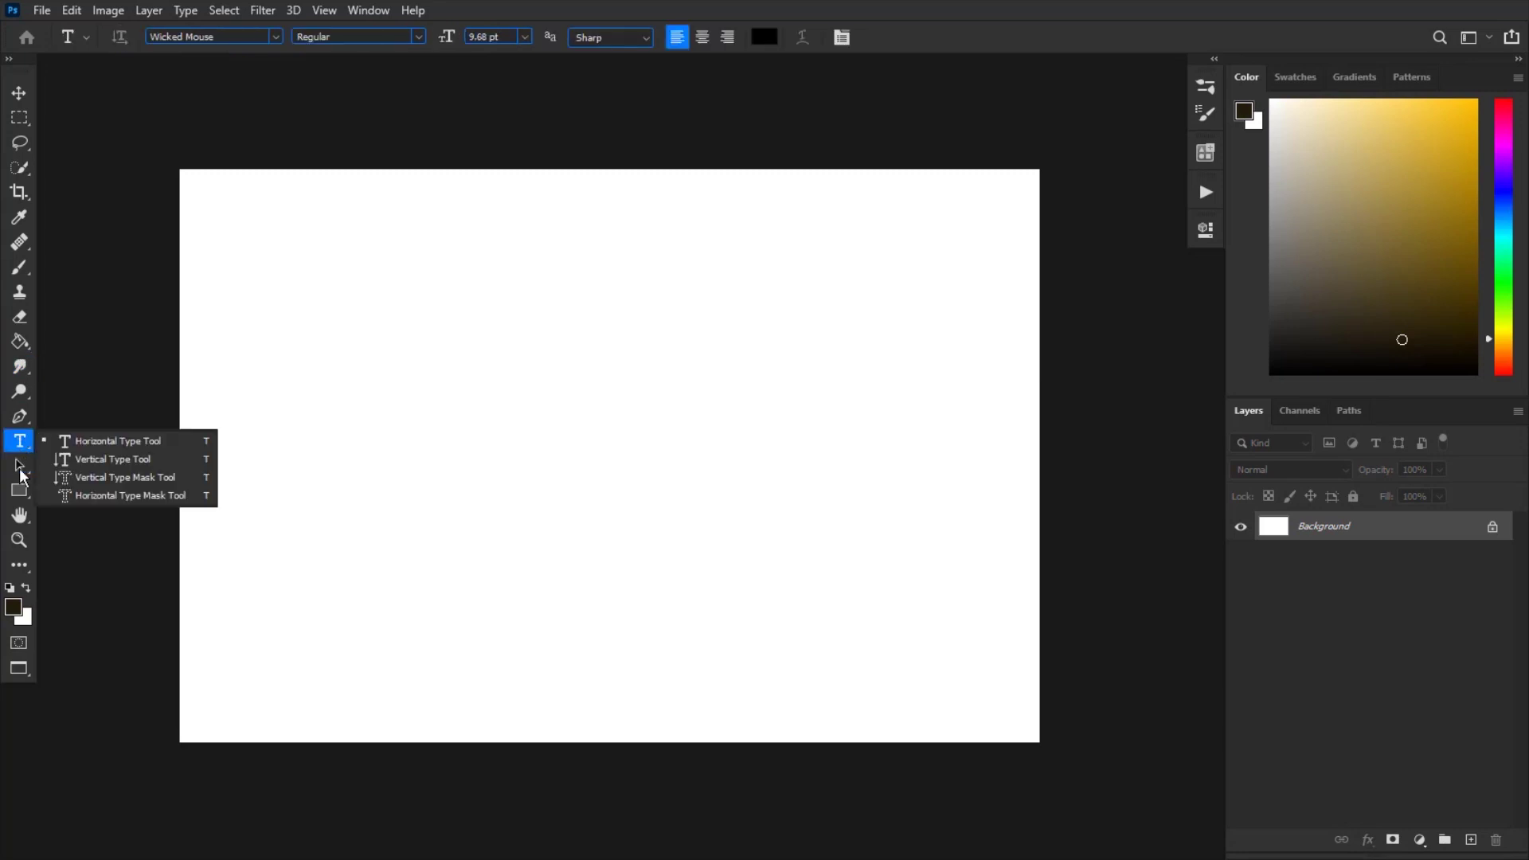
pyautogui.press('v')
# Step: Save a new workspace named 'Ass' including Keyboard Shortcuts, Menus and Toolbar
pyautogui.click(368, 9)
pyautogui.moveTo(392, 51)
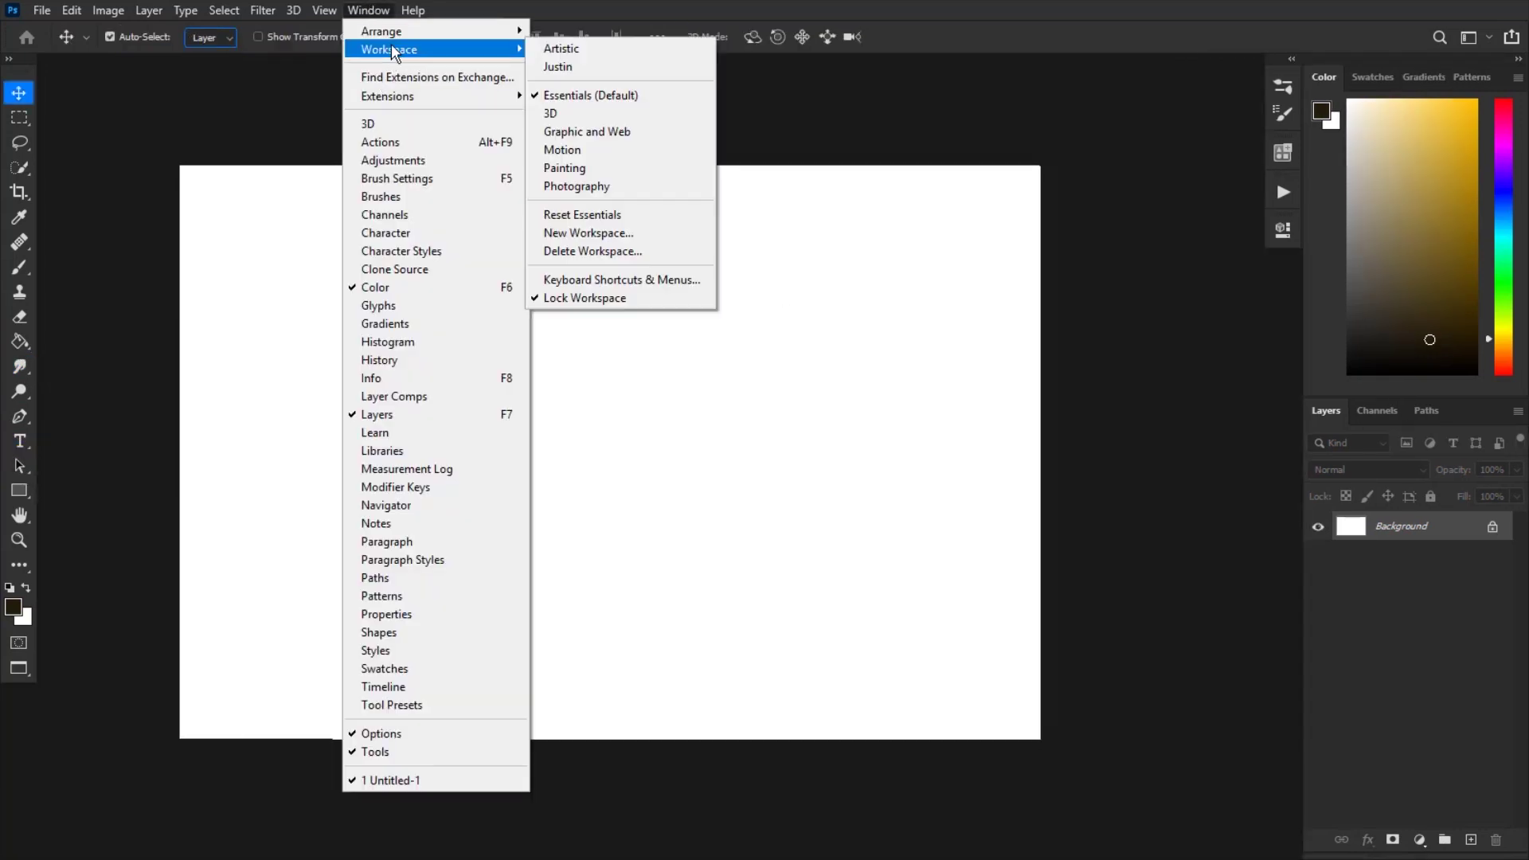
pyautogui.click(607, 242)
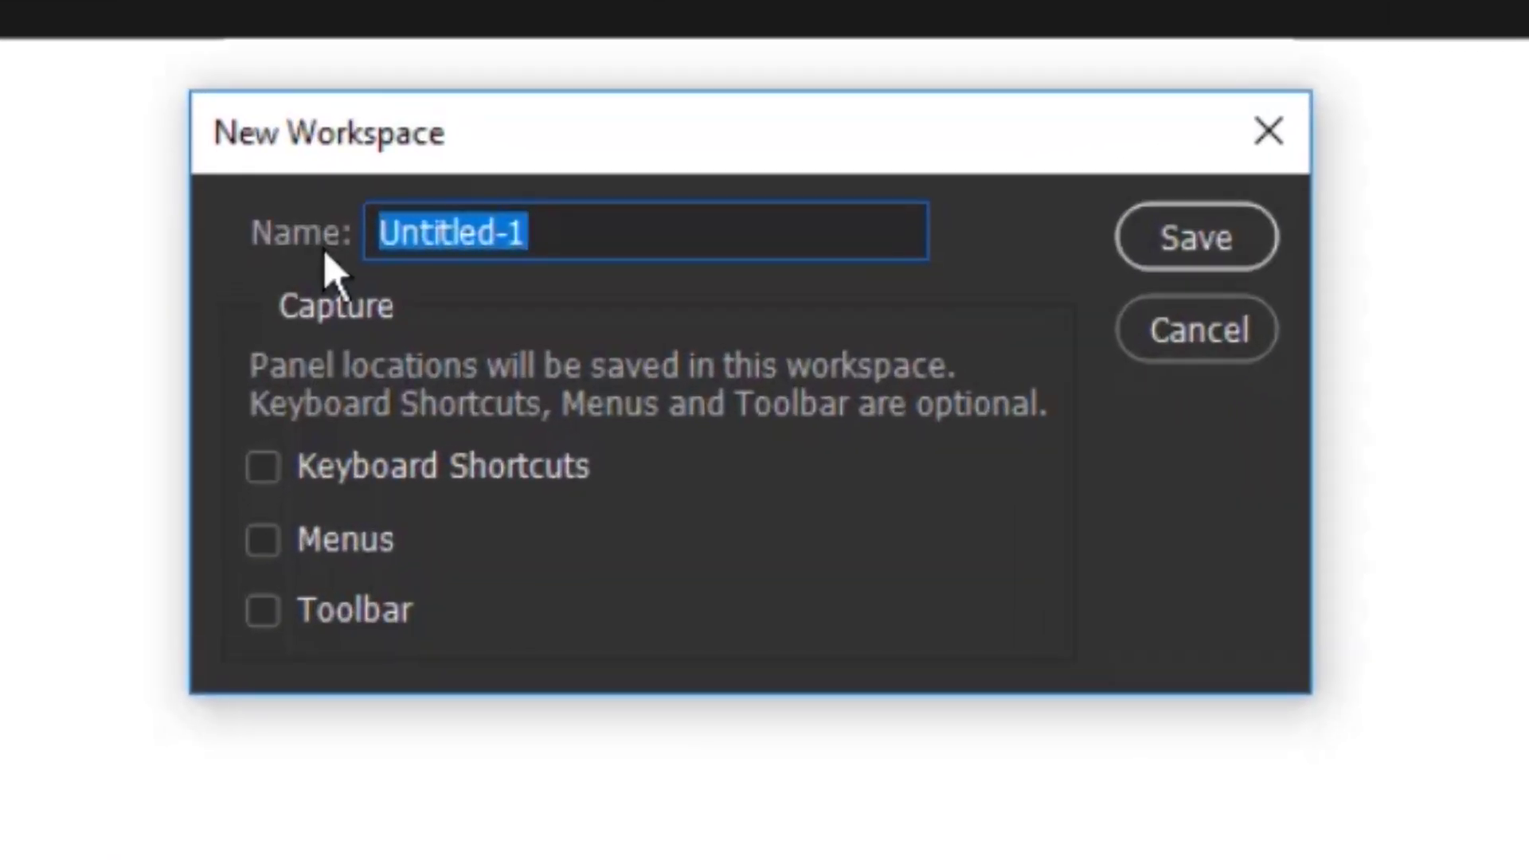
pyautogui.press('BackSpace')
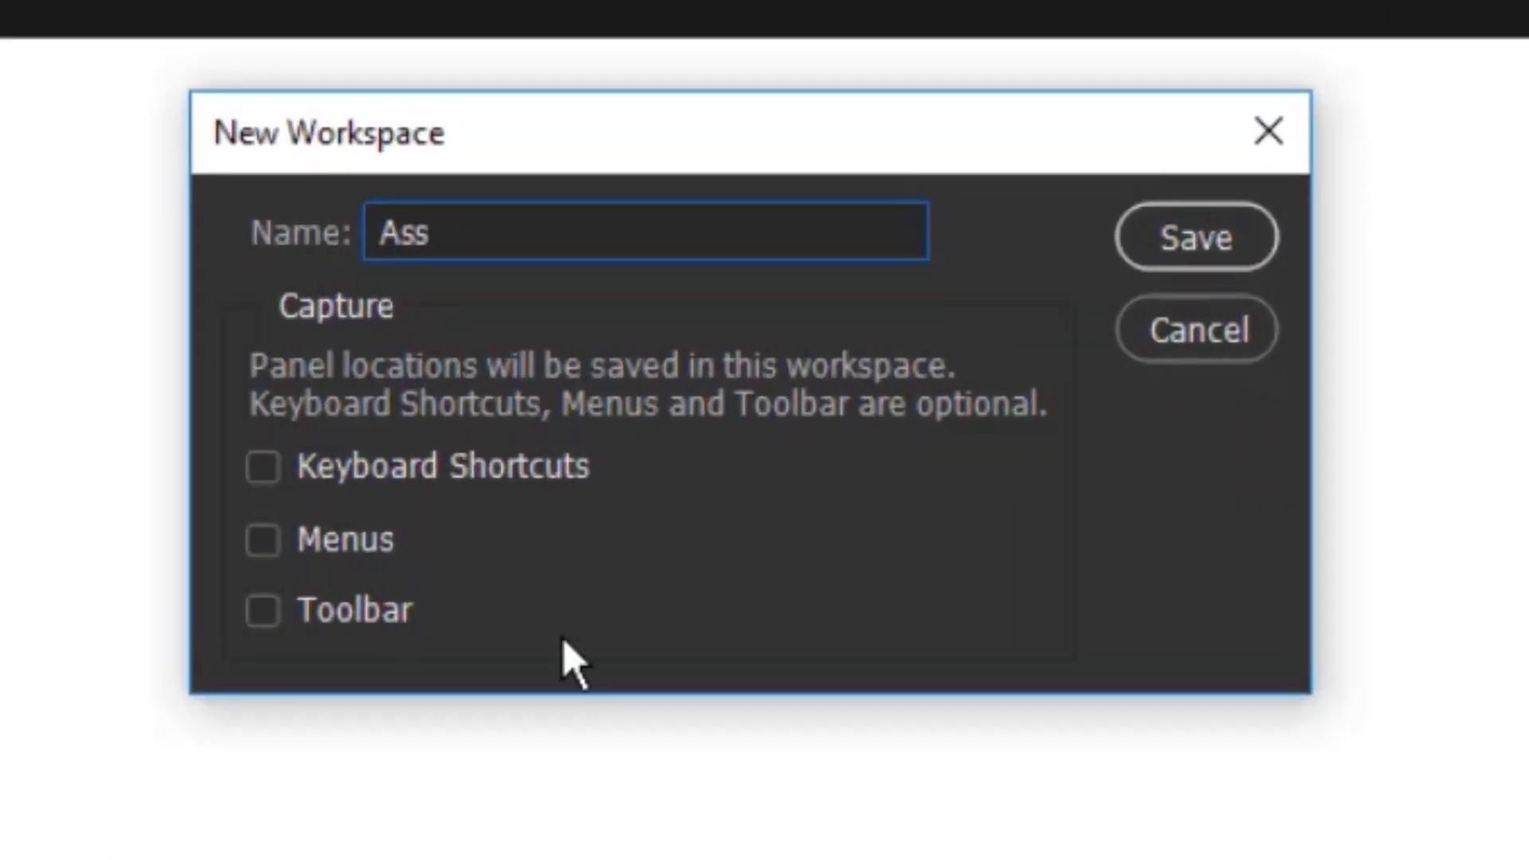
pyautogui.click(264, 468)
pyautogui.click(264, 541)
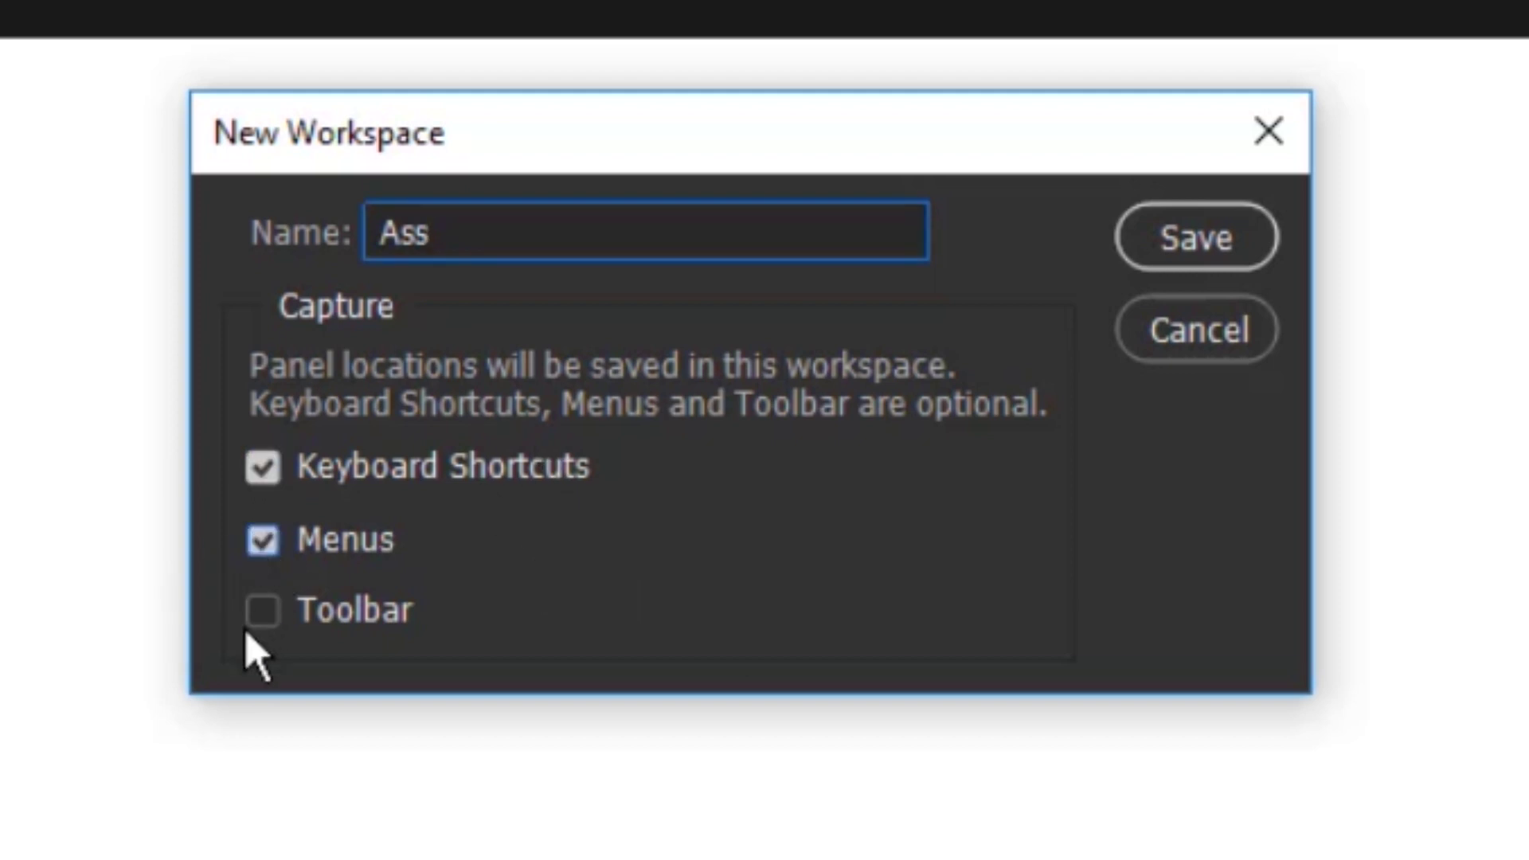
pyautogui.click(266, 613)
pyautogui.click(1210, 239)
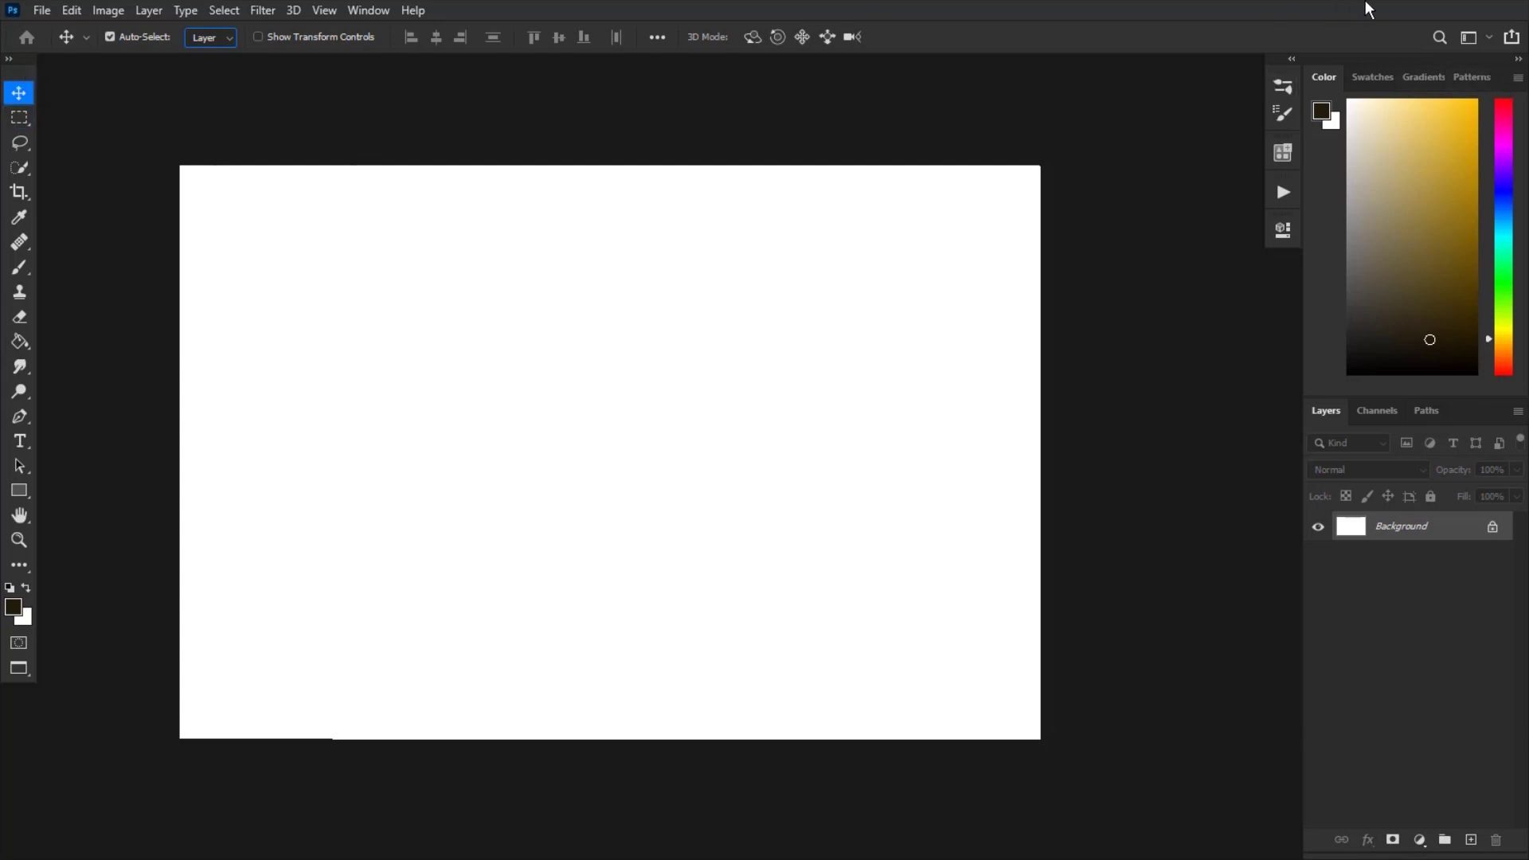
# Step: Float the Tools, Color, Layers, Properties/Brush, Actions, 3D and last docked panel groups over the canvas
pyautogui.moveTo(1097, 153); pyautogui.dragTo(1139, 107)
pyautogui.moveTo(1500, 82); pyautogui.dragTo(1049, 91)
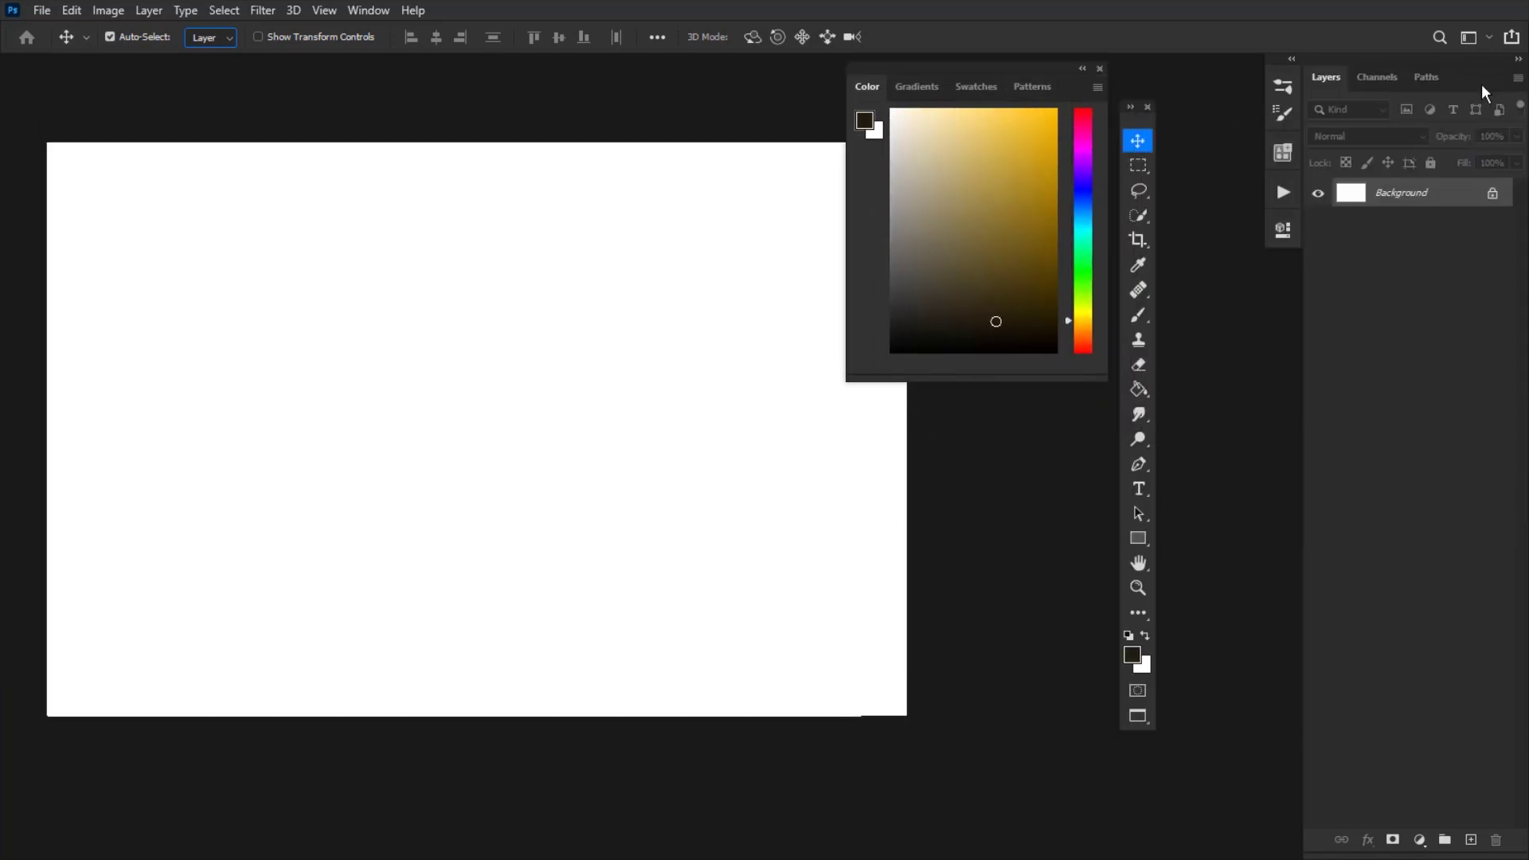
pyautogui.moveTo(1481, 79); pyautogui.dragTo(619, 222)
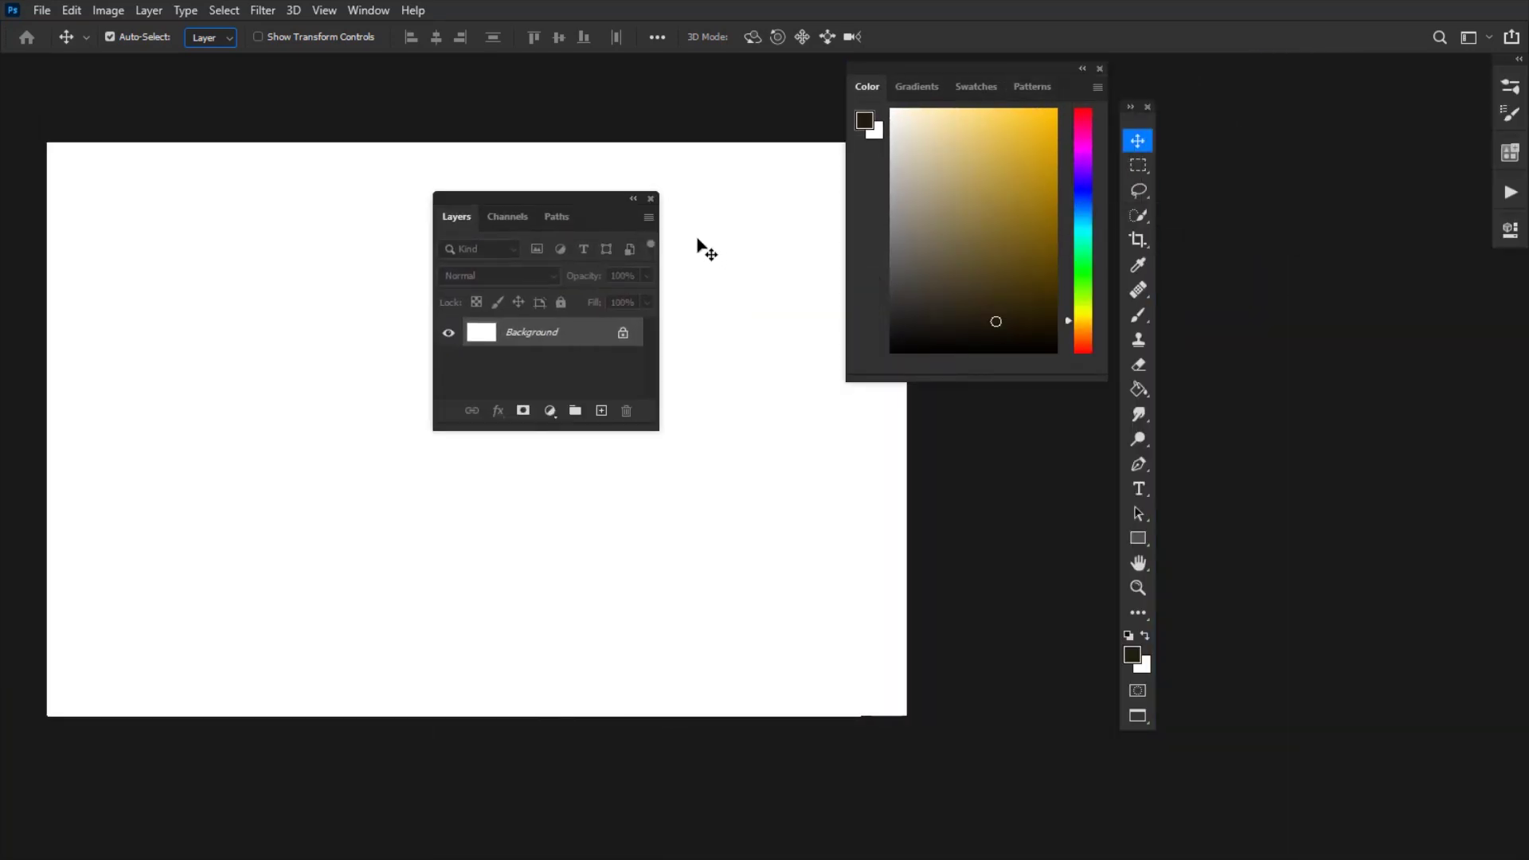
pyautogui.moveTo(1494, 80)
pyautogui.mouseDown()
pyautogui.moveTo(1159, 149)
pyautogui.moveTo(717, 119)
pyautogui.mouseUp()
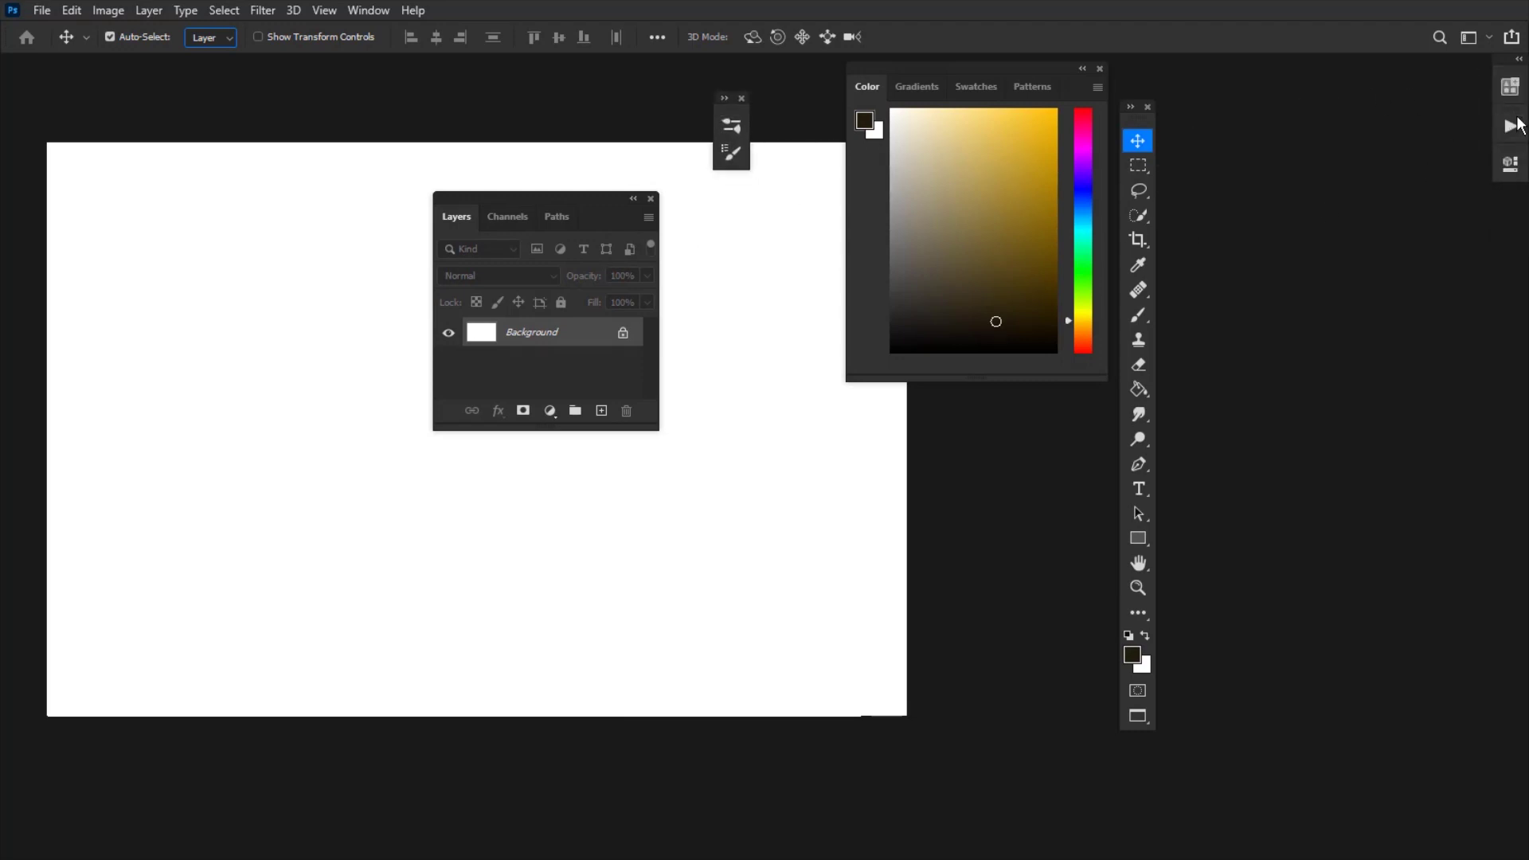
pyautogui.moveTo(1505, 132); pyautogui.dragTo(768, 283)
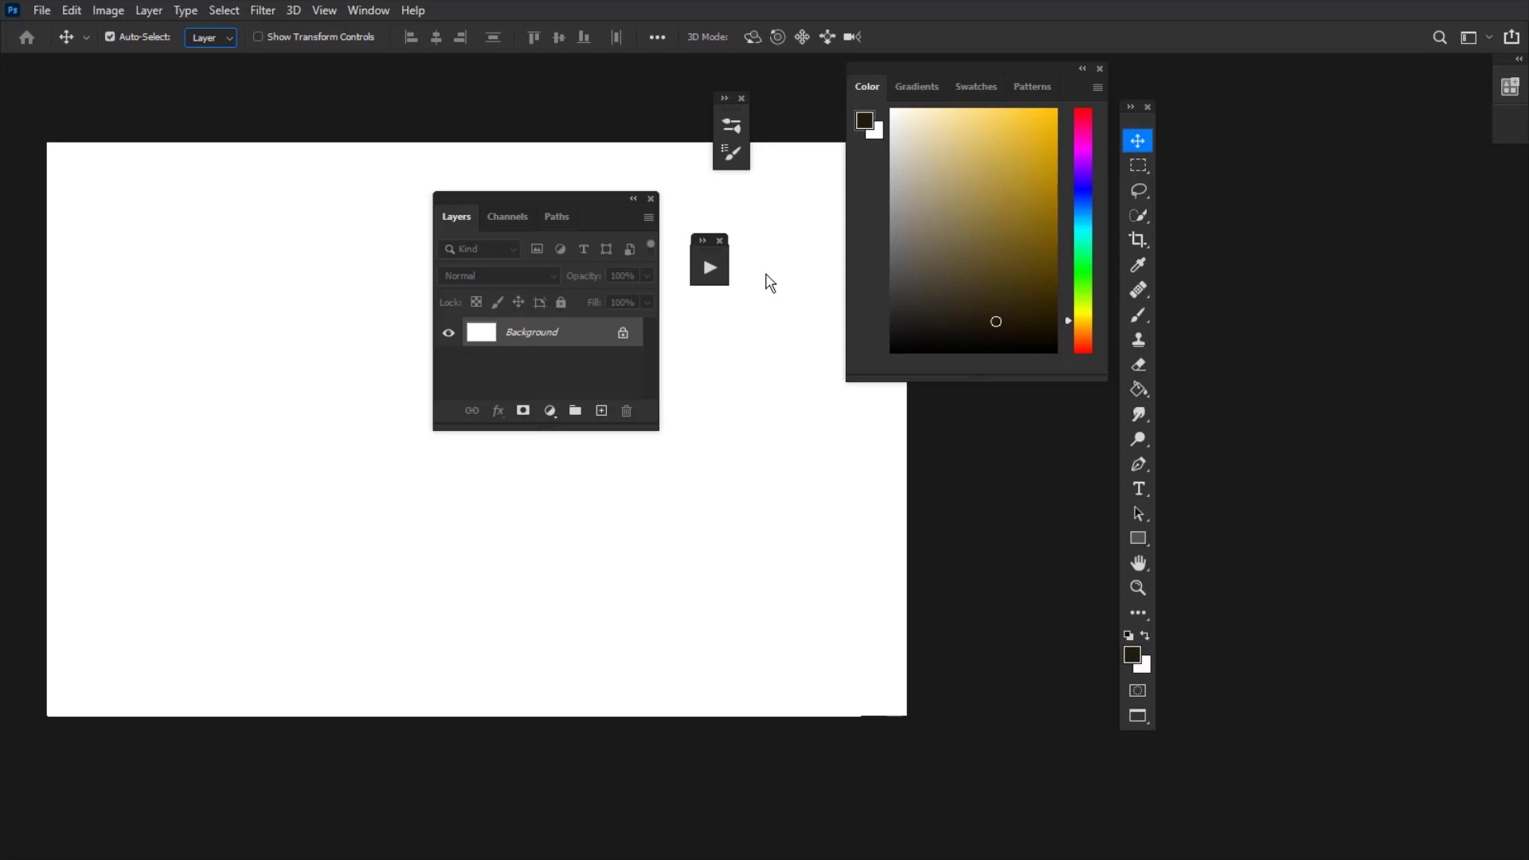
pyautogui.moveTo(1514, 121); pyautogui.dragTo(719, 382)
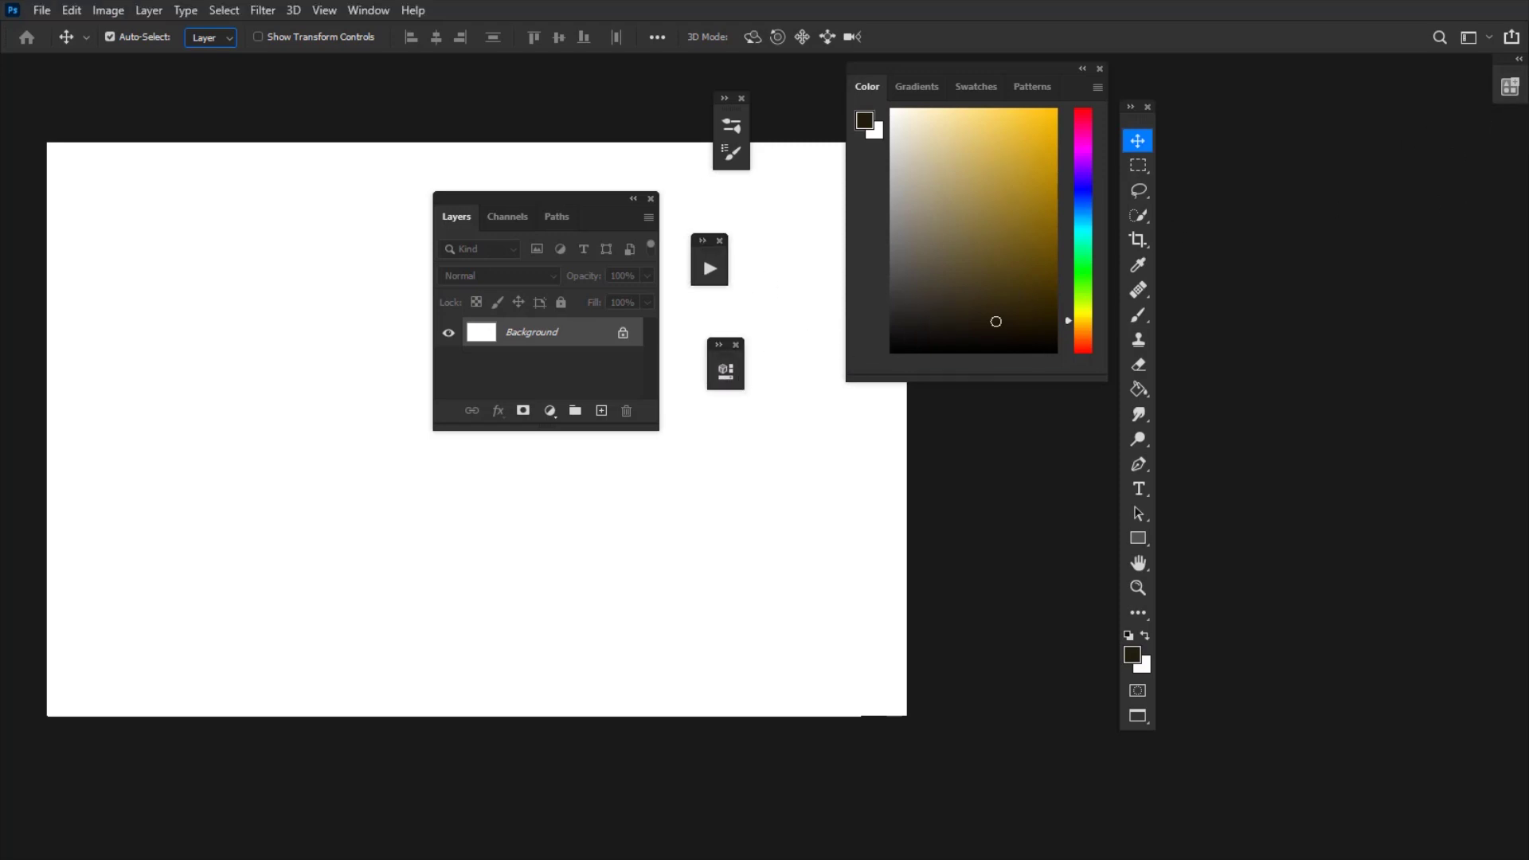
pyautogui.moveTo(1520, 95); pyautogui.dragTo(829, 447)
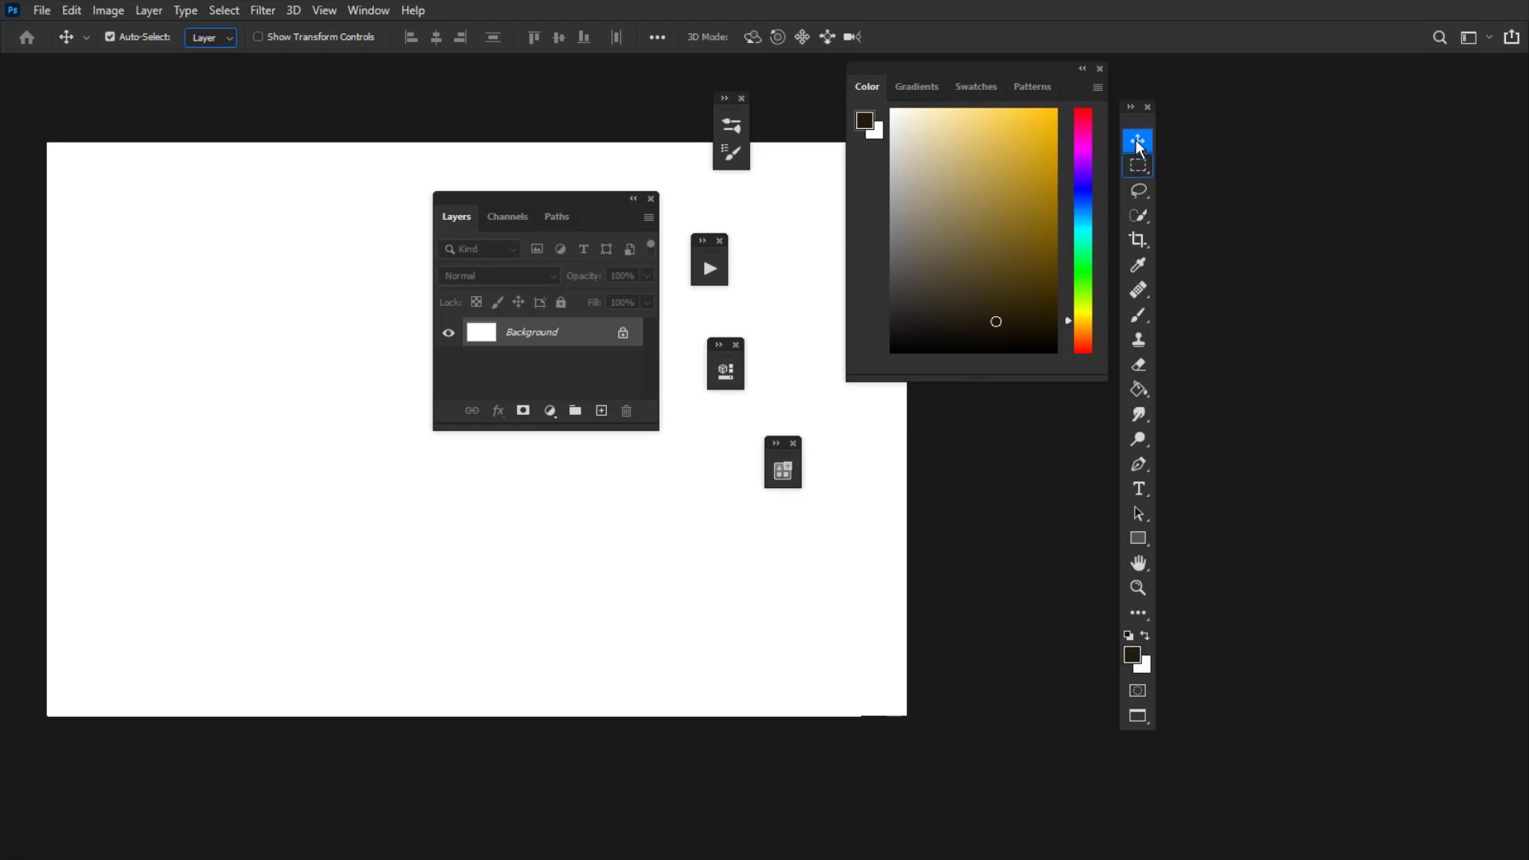
# Step: Dock the Tools panel at the right screen edge and place the Color group beside it
pyautogui.moveTo(1133, 118); pyautogui.dragTo(1519, 88)
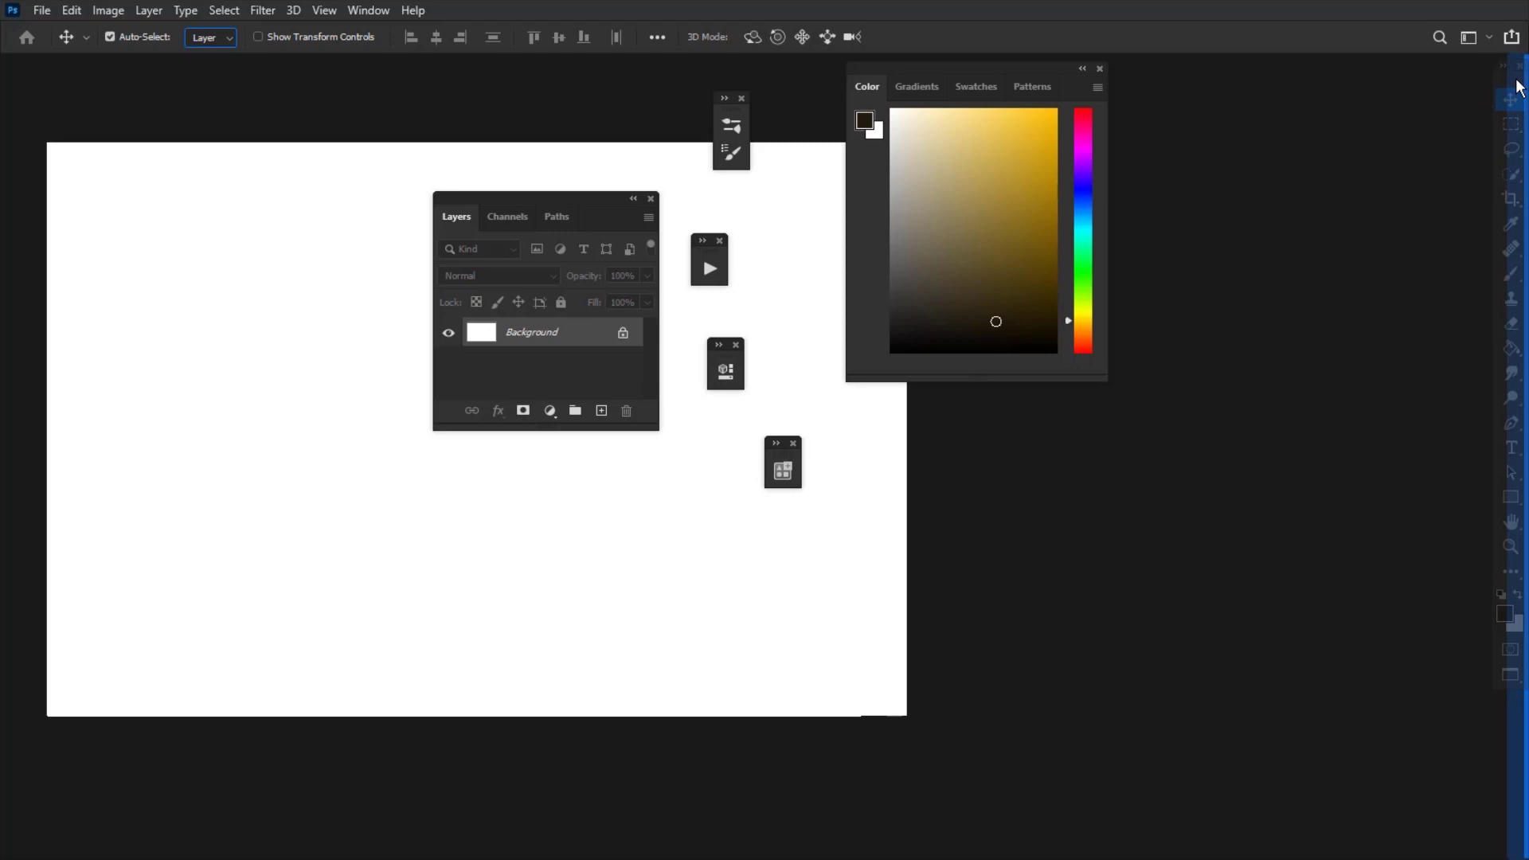
pyautogui.moveTo(1519, 87)
pyautogui.mouseDown()
pyautogui.moveTo(1468, 84)
pyautogui.moveTo(1506, 84)
pyautogui.mouseUp()
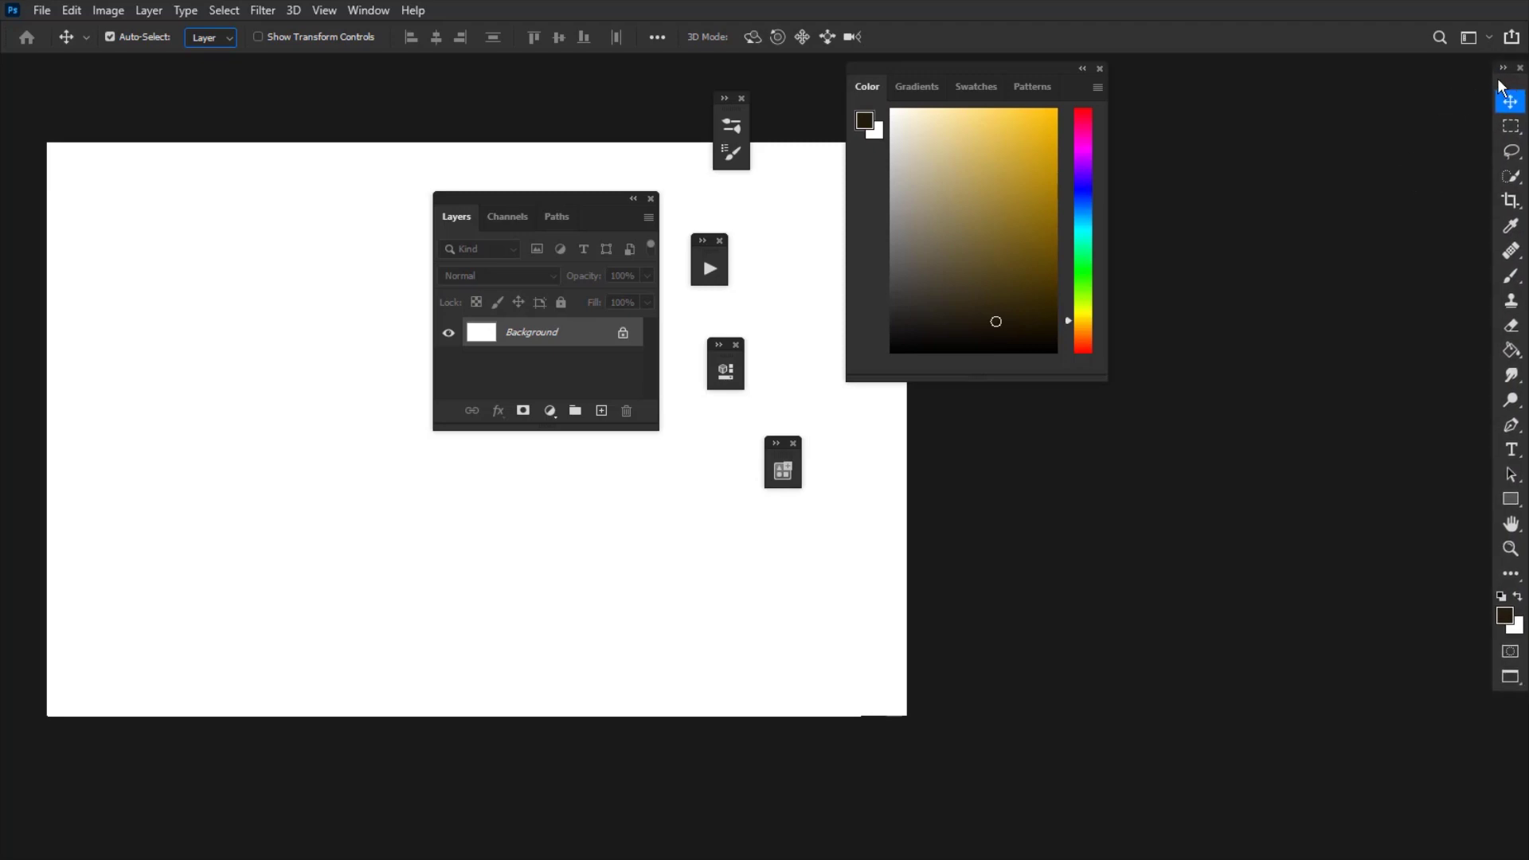
pyautogui.moveTo(972, 74); pyautogui.dragTo(1249, 94)
# Step: Close the Gradients, Swatches and Patterns tabs, leaving only the Color panel in the group
pyautogui.click(1202, 89)
pyautogui.click(1378, 88)
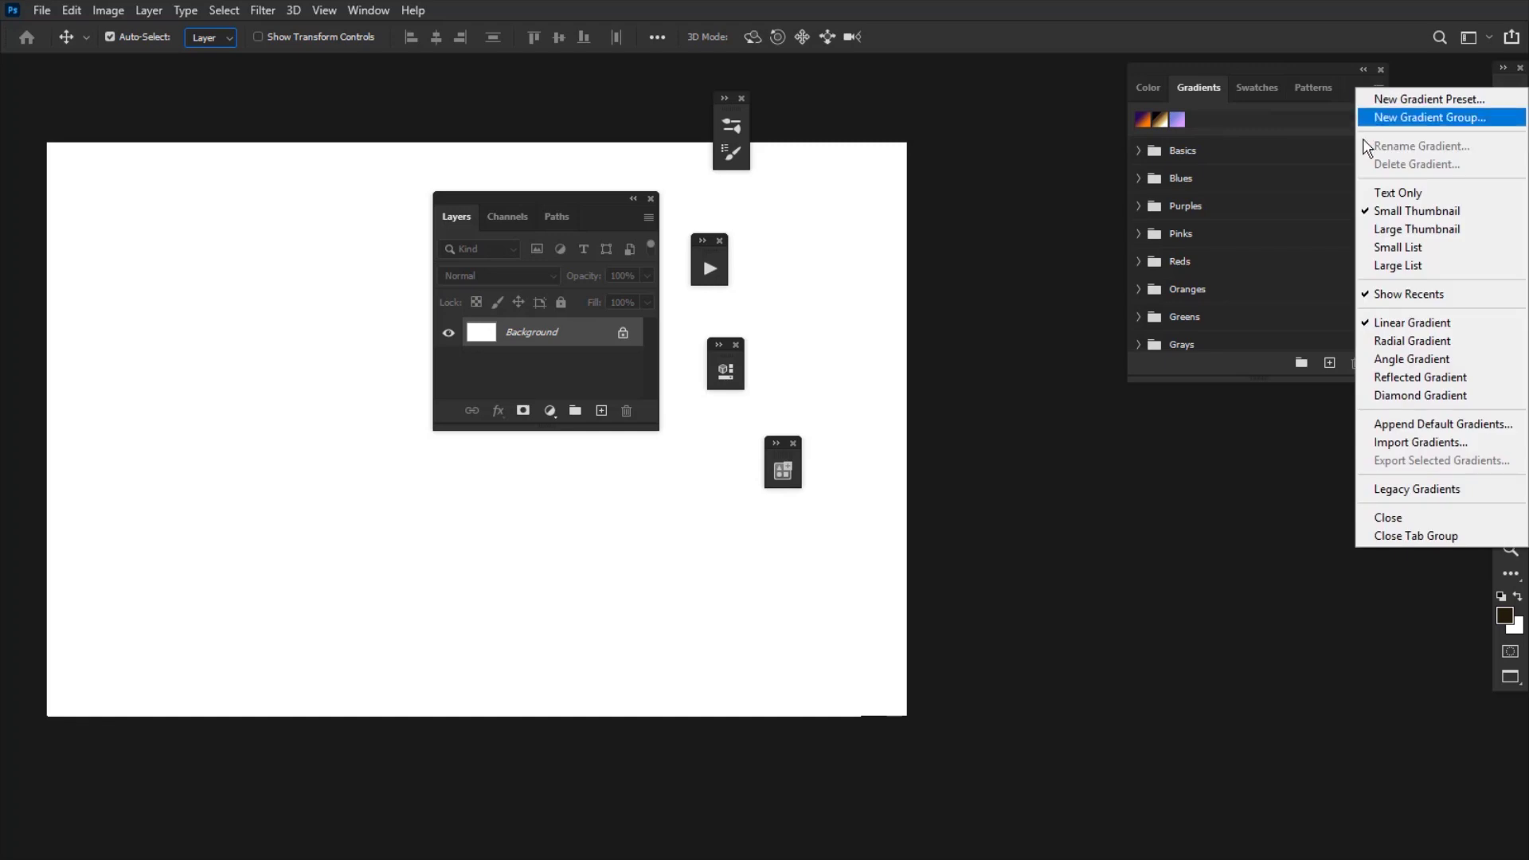
pyautogui.click(1384, 516)
pyautogui.click(1197, 88)
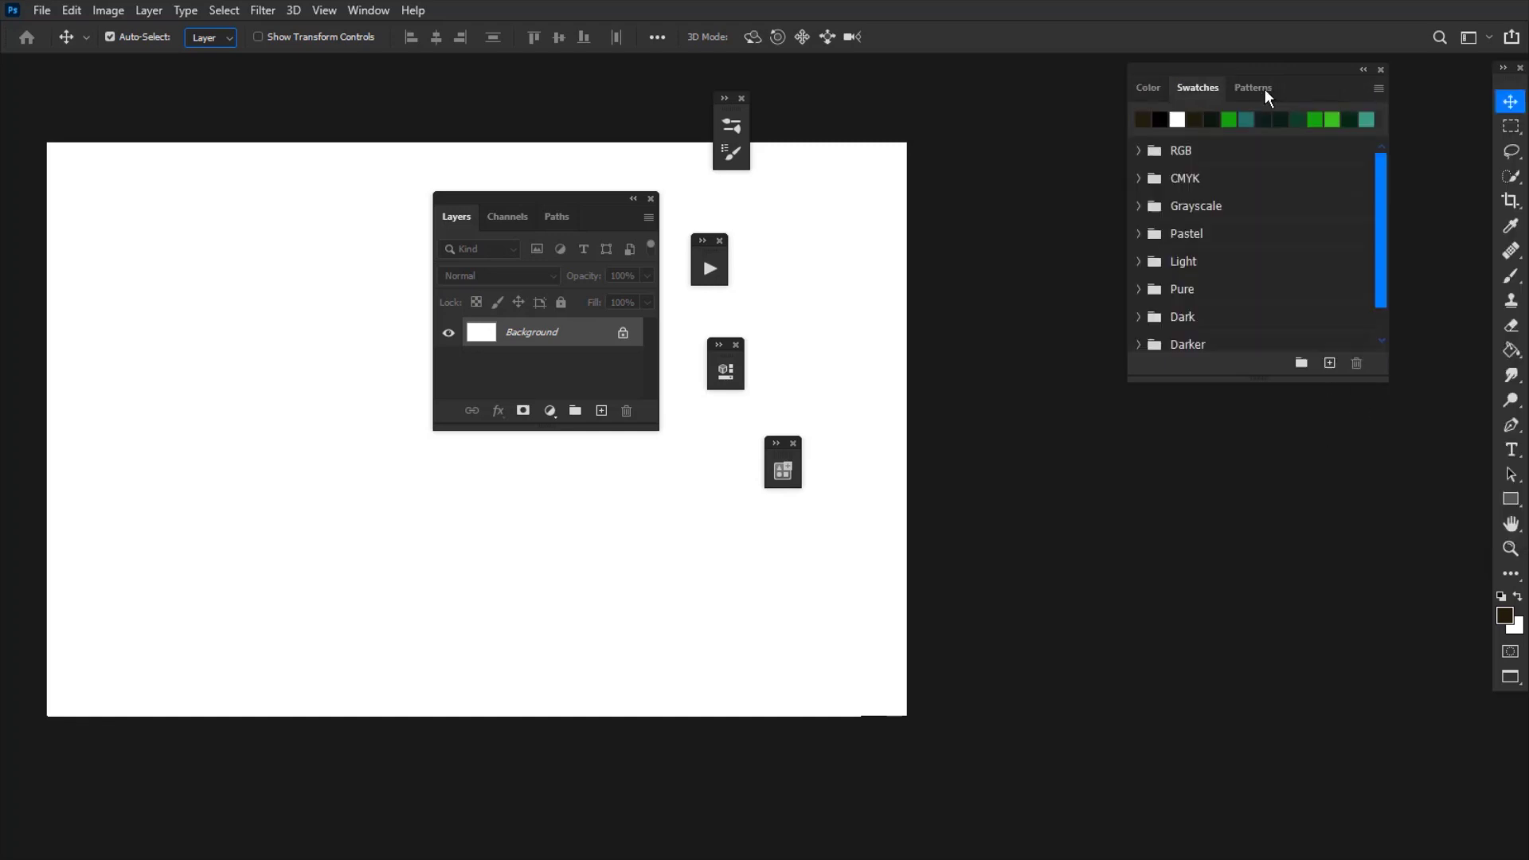
pyautogui.click(1378, 89)
pyautogui.click(1355, 436)
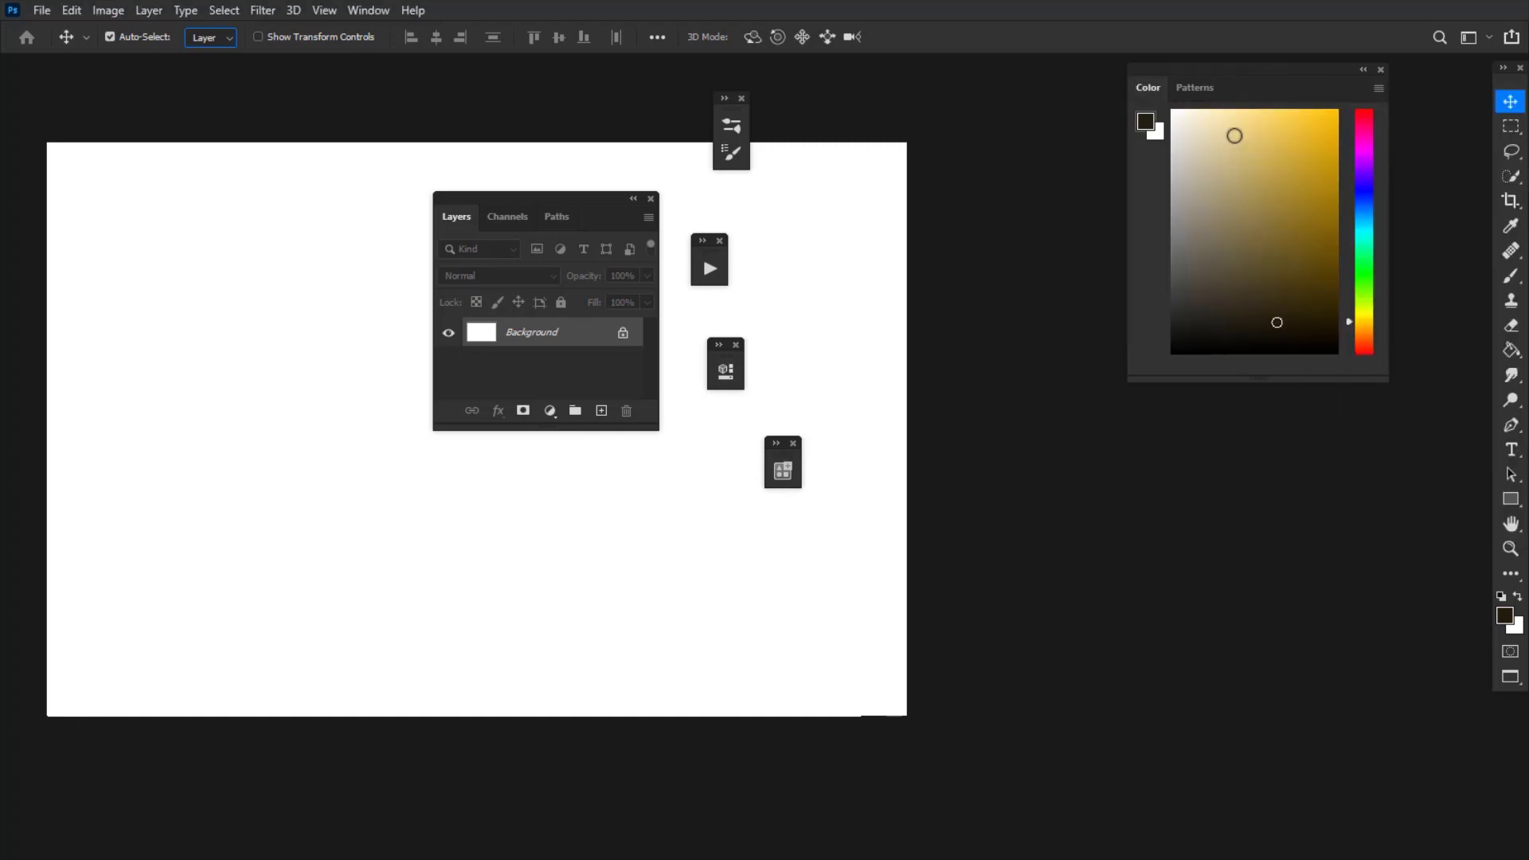
pyautogui.click(1210, 87)
pyautogui.click(1378, 89)
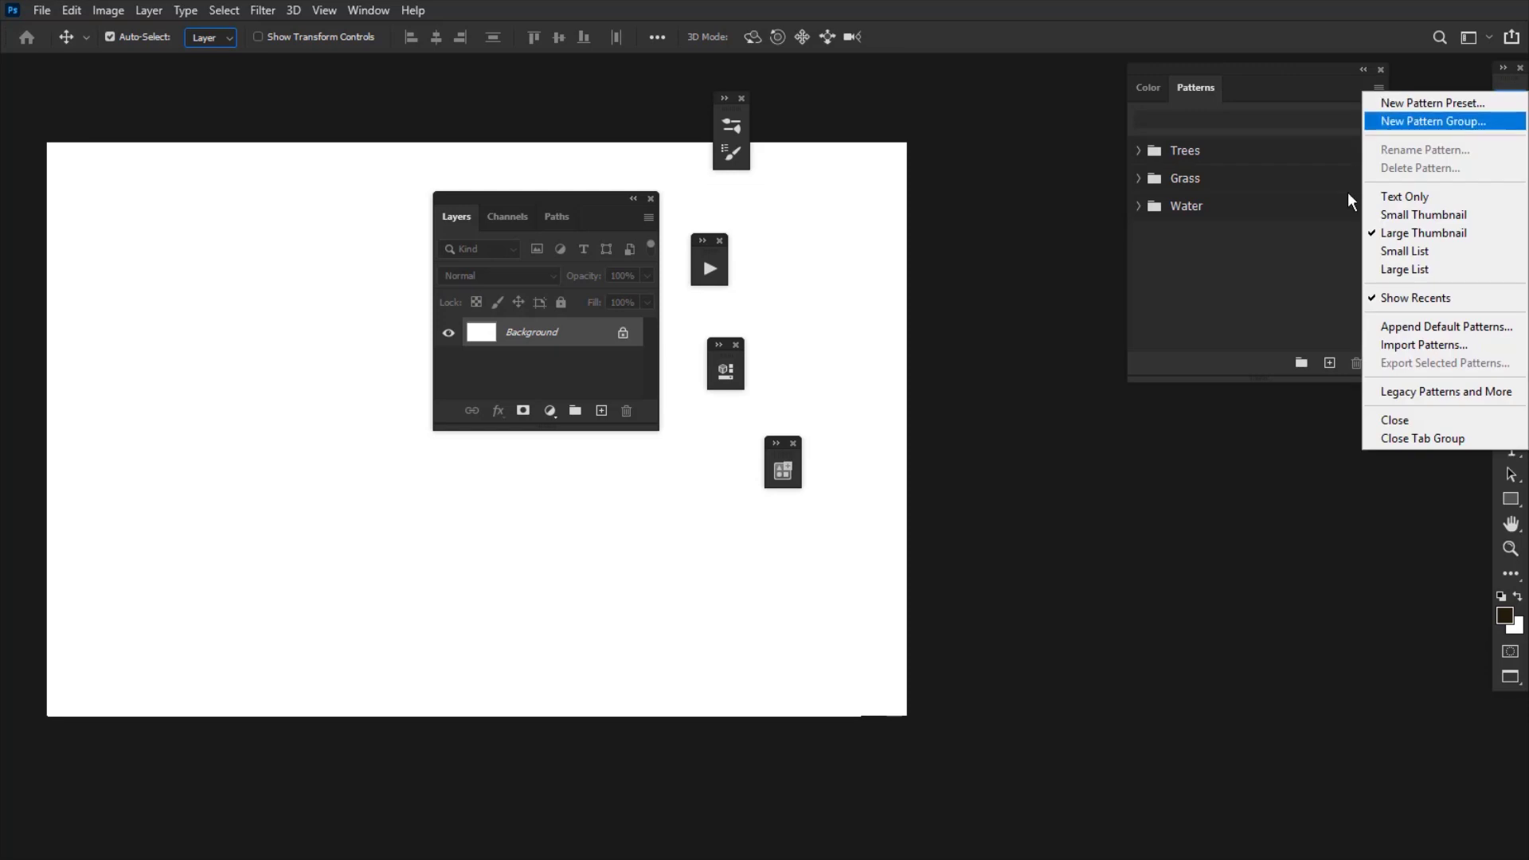
pyautogui.click(1385, 413)
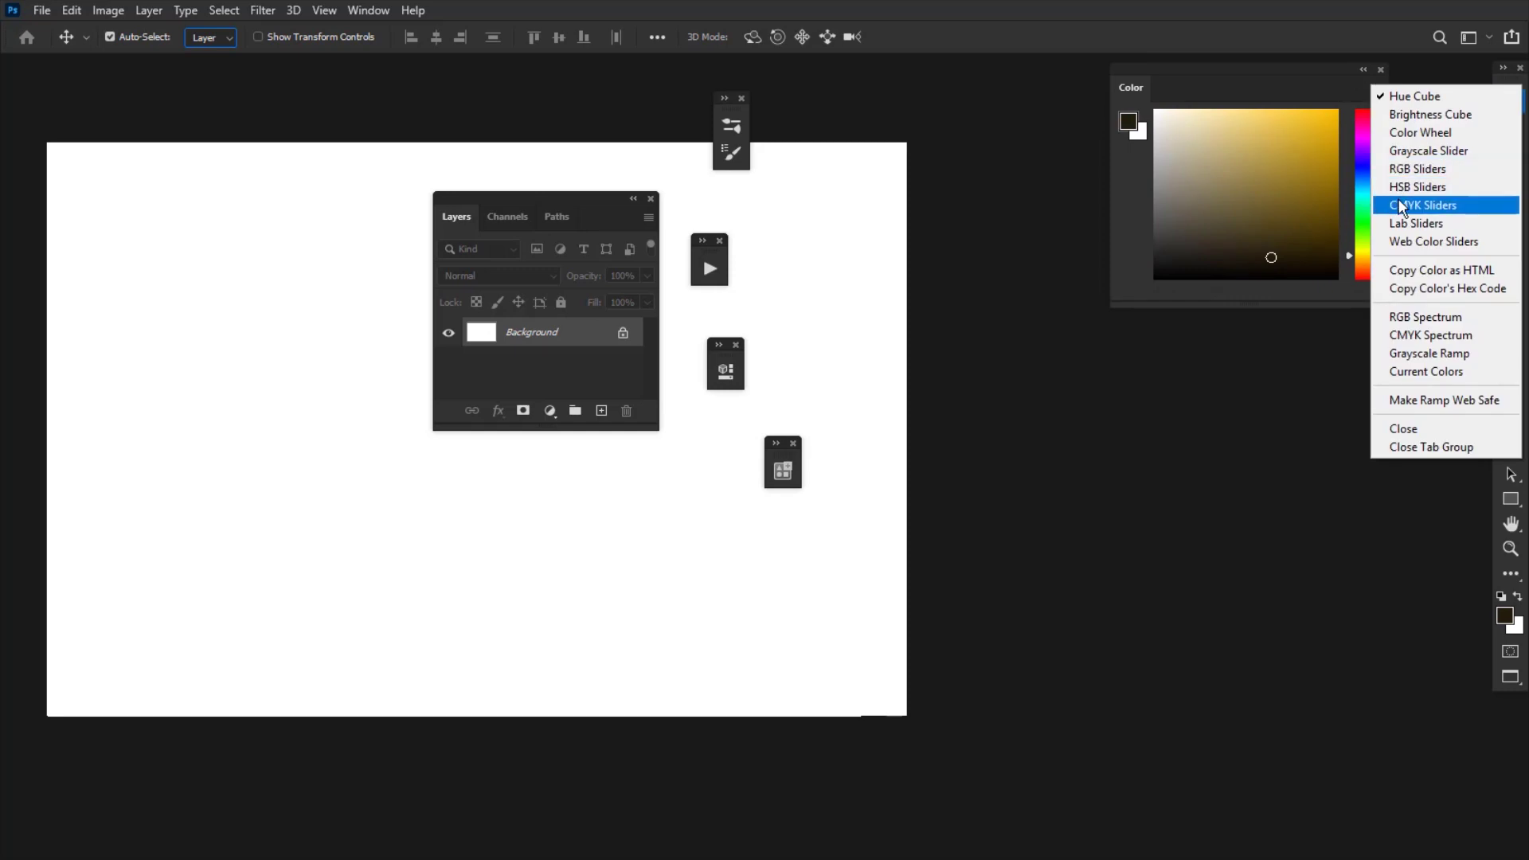
# Step: Try the Color panel's Brightness Cube, Color Wheel and HSB Sliders views, settling on the wheel
pyautogui.click(1402, 116)
pyautogui.click(1378, 89)
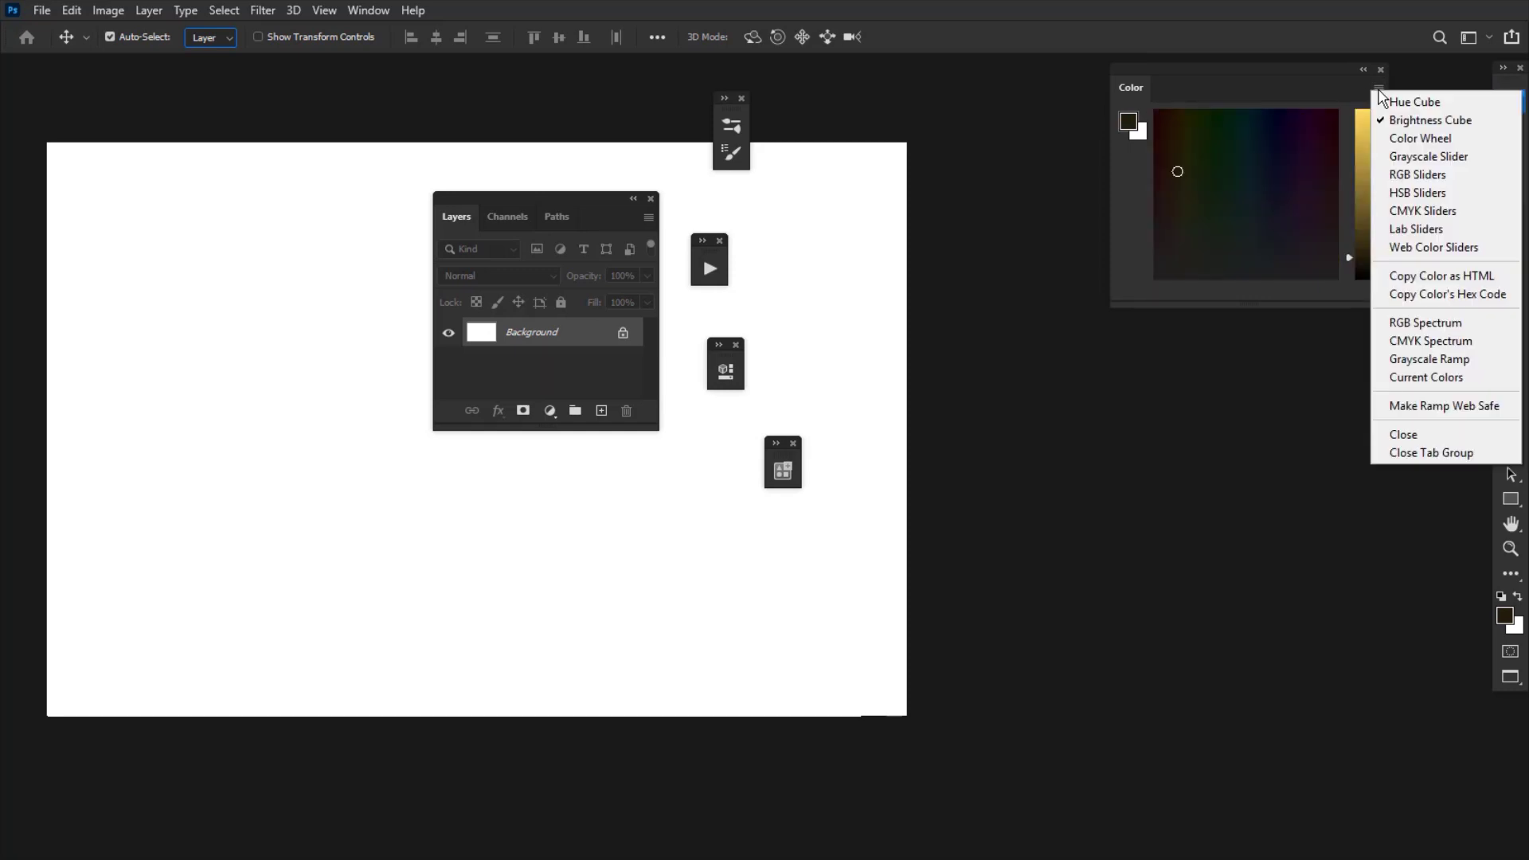
pyautogui.click(1390, 137)
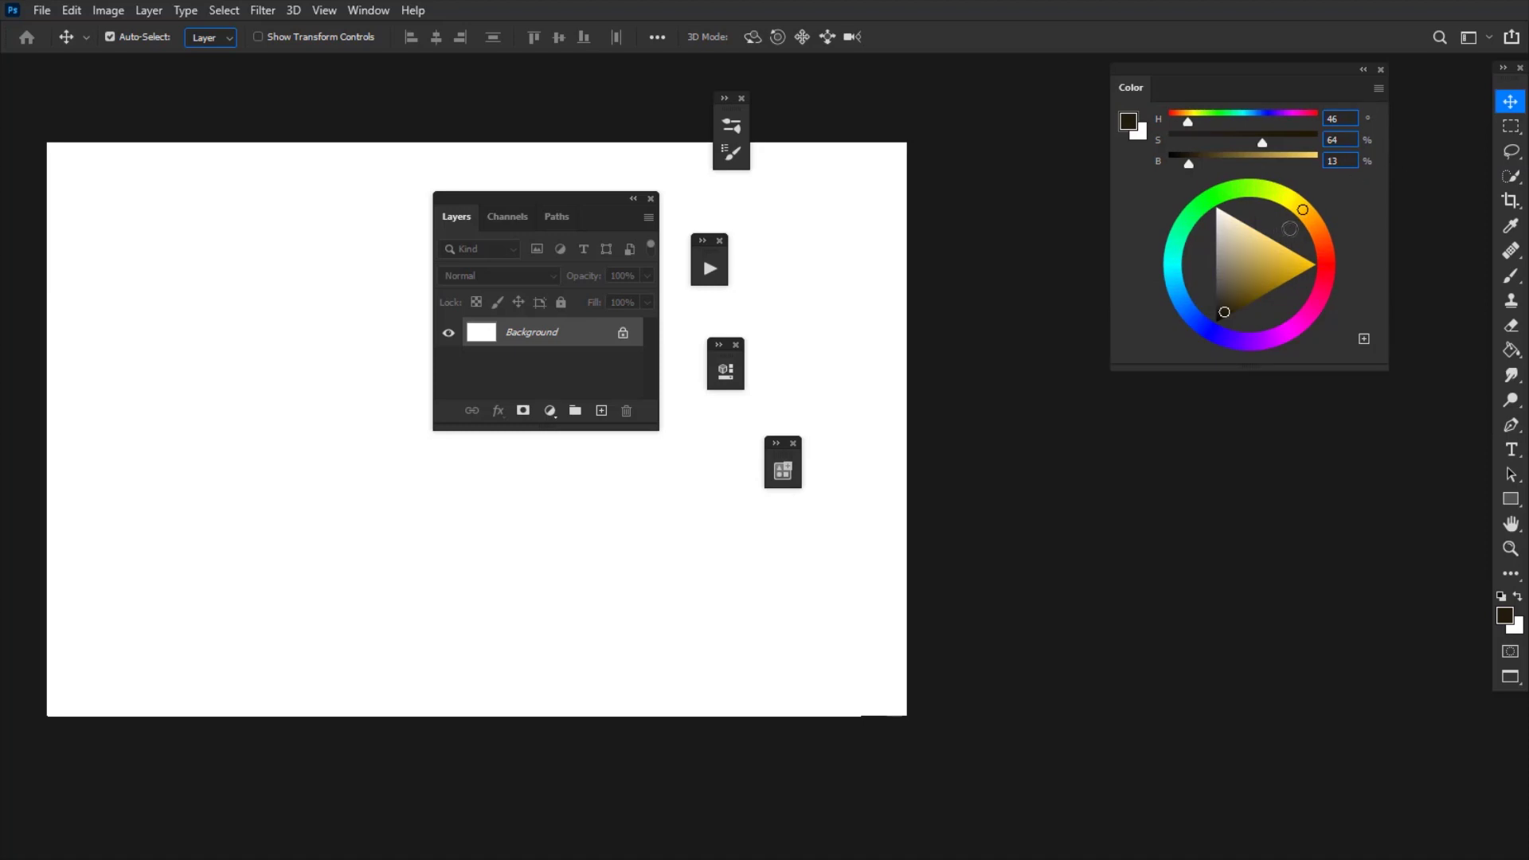
pyautogui.moveTo(1302, 209)
pyautogui.mouseDown()
pyautogui.moveTo(1313, 221)
pyautogui.moveTo(1284, 196)
pyautogui.mouseUp()
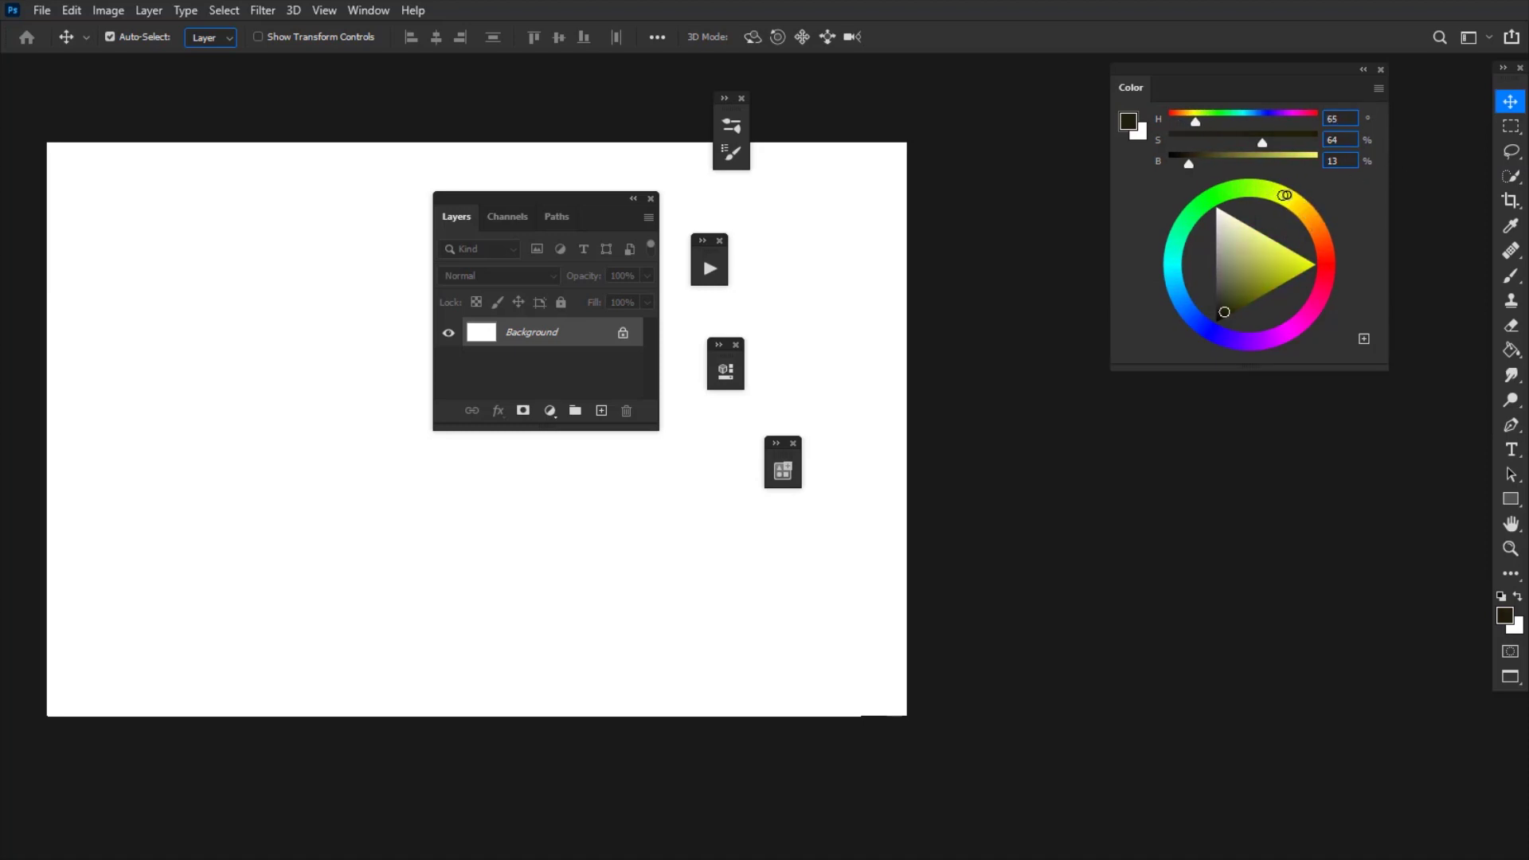
pyautogui.click(1378, 87)
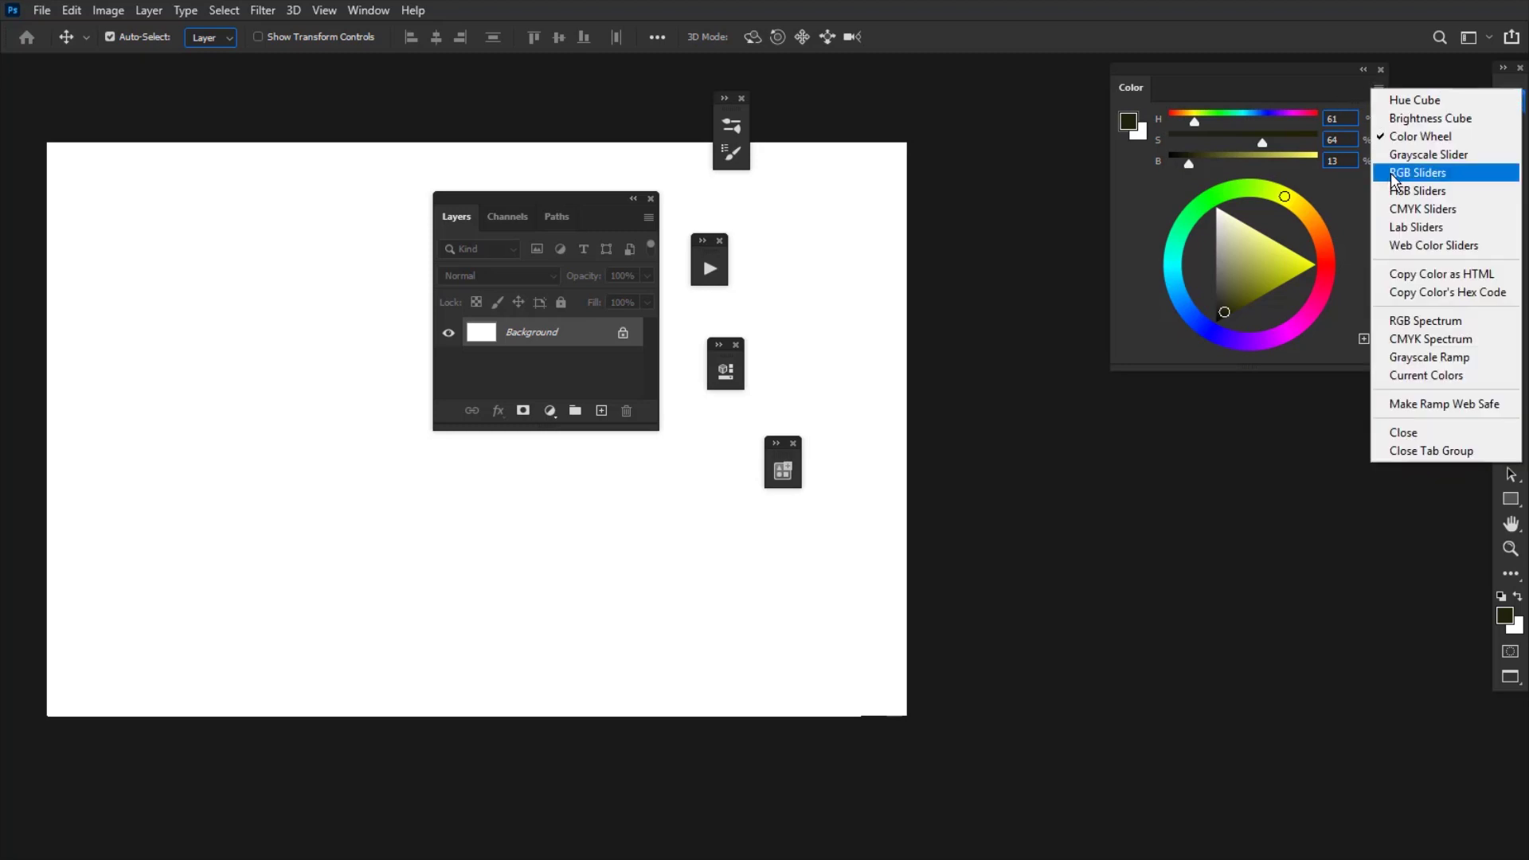
pyautogui.click(1399, 191)
pyautogui.click(1378, 89)
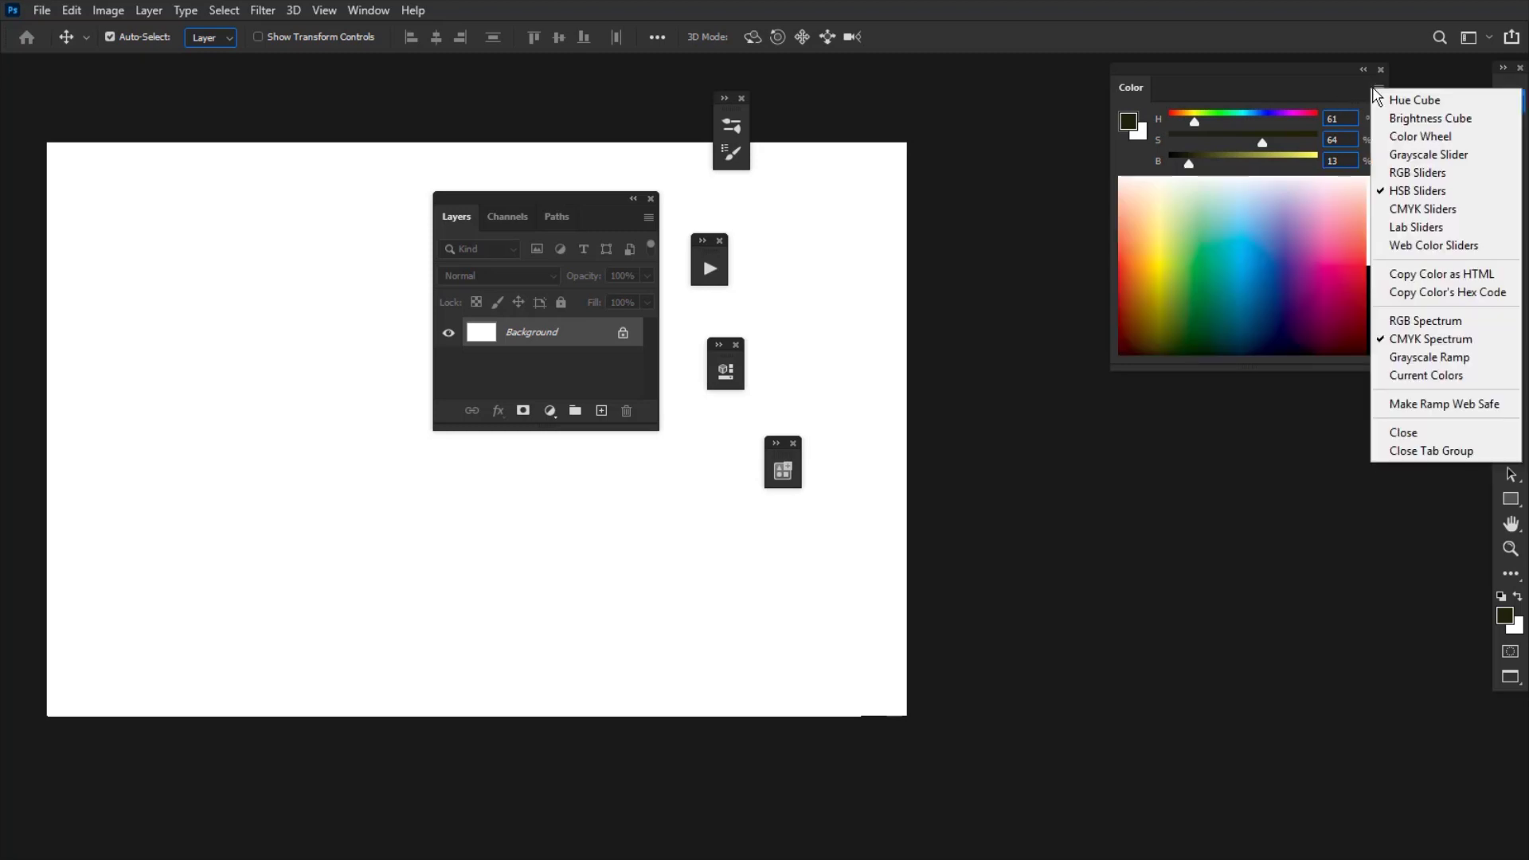
pyautogui.click(1401, 137)
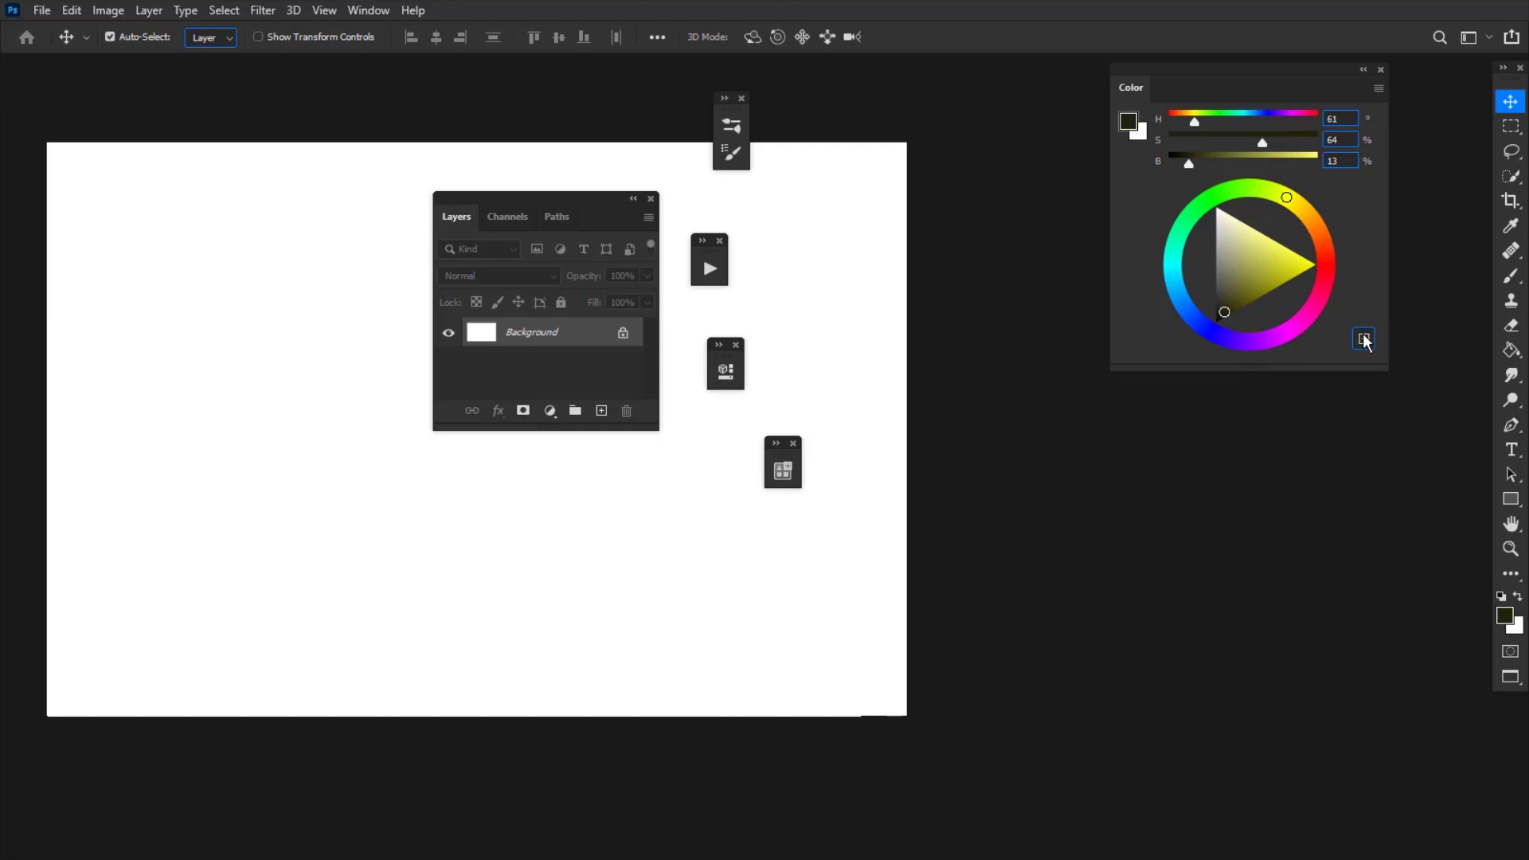
# Step: Move the Color panel further right, shorten its height, and keep it in Color Wheel view
pyautogui.moveTo(1272, 72); pyautogui.dragTo(1360, 72)
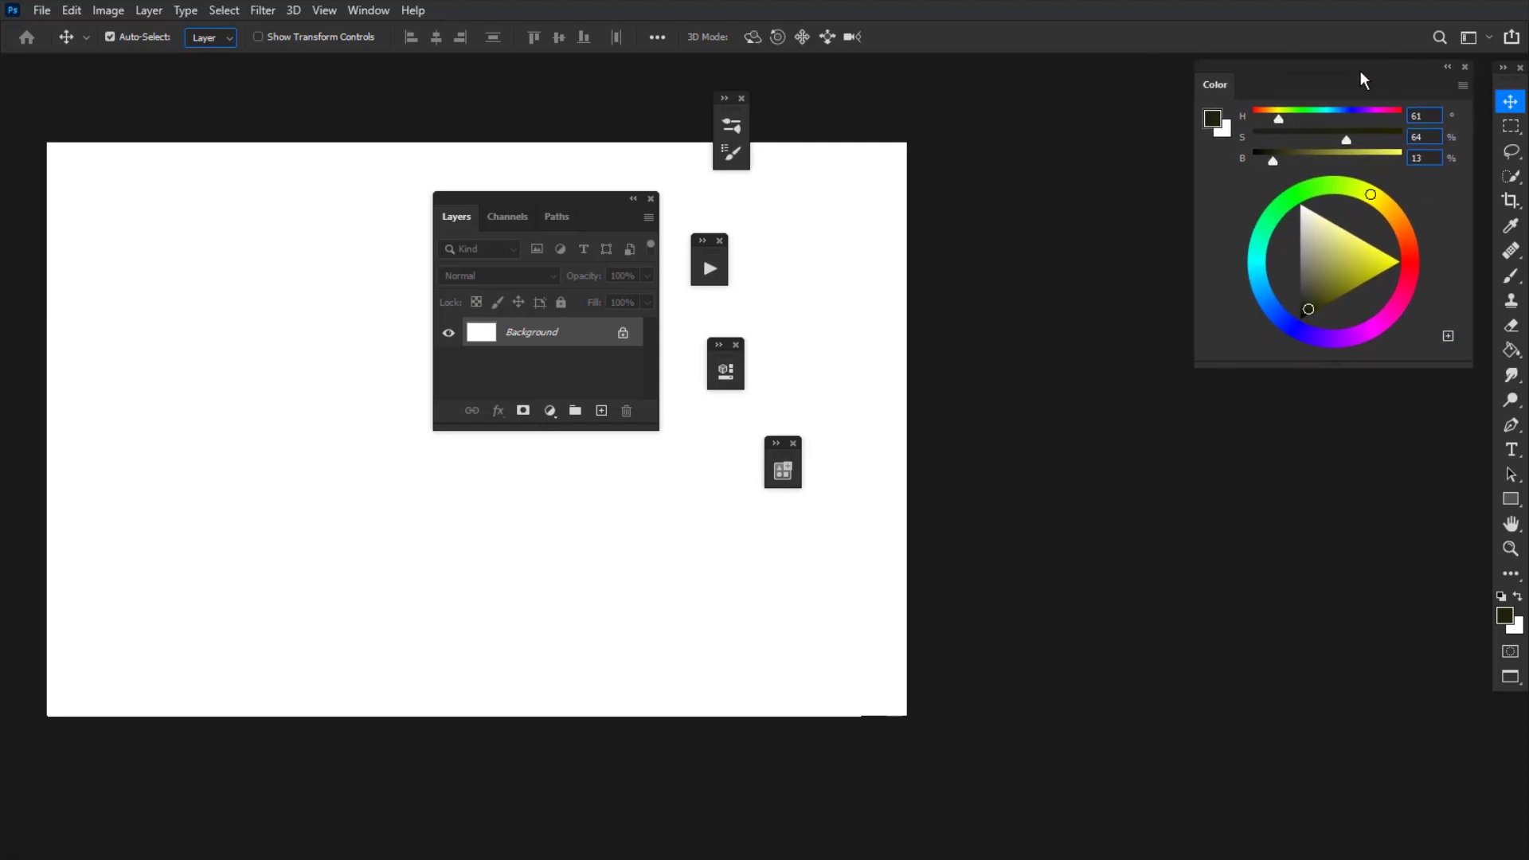
pyautogui.click(1462, 85)
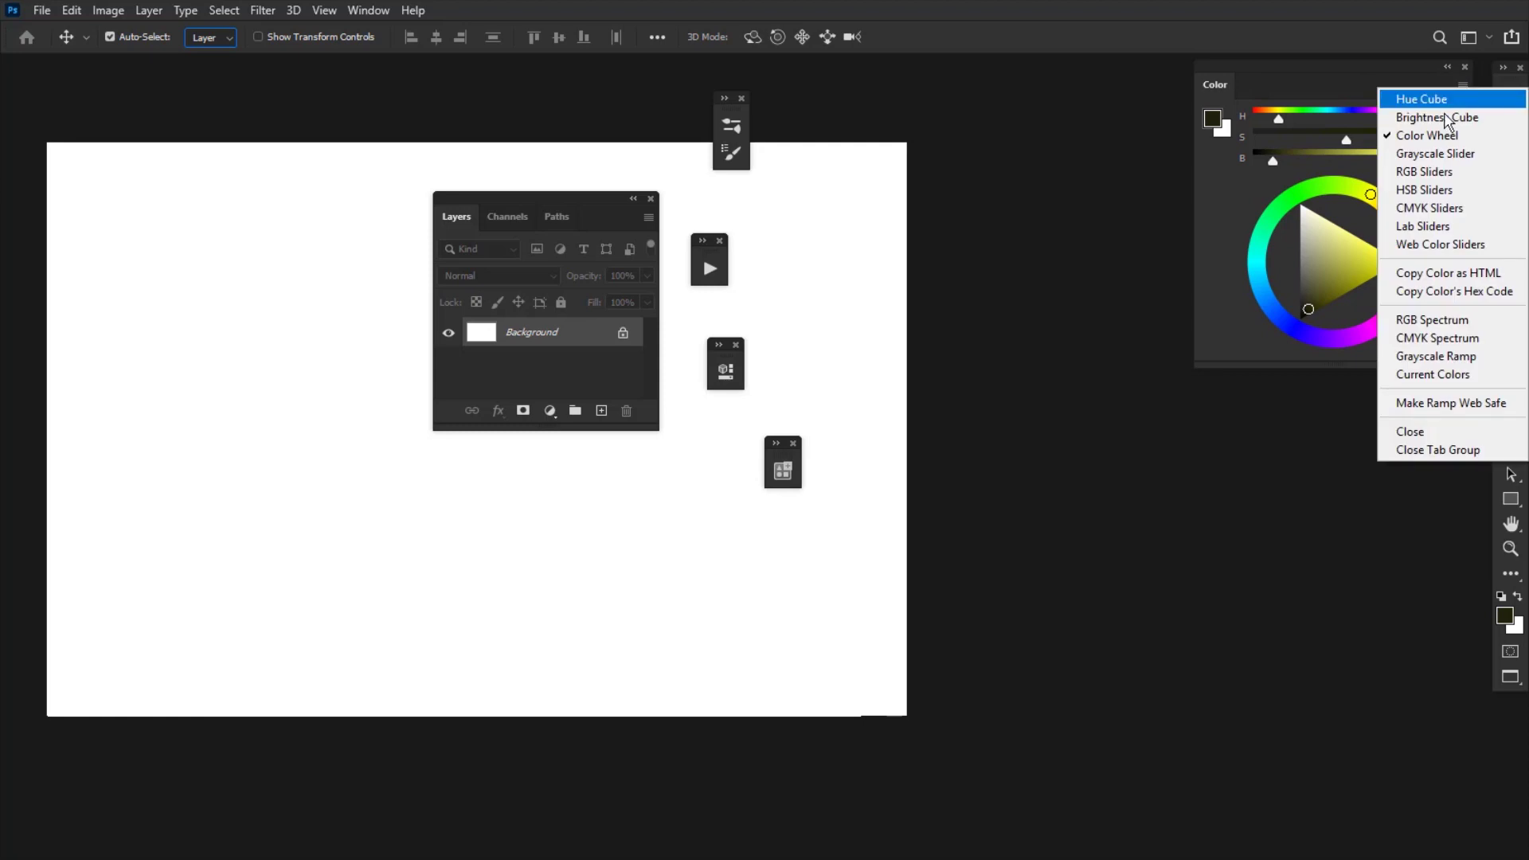
pyautogui.click(1433, 189)
pyautogui.moveTo(1328, 362); pyautogui.dragTo(1332, 168)
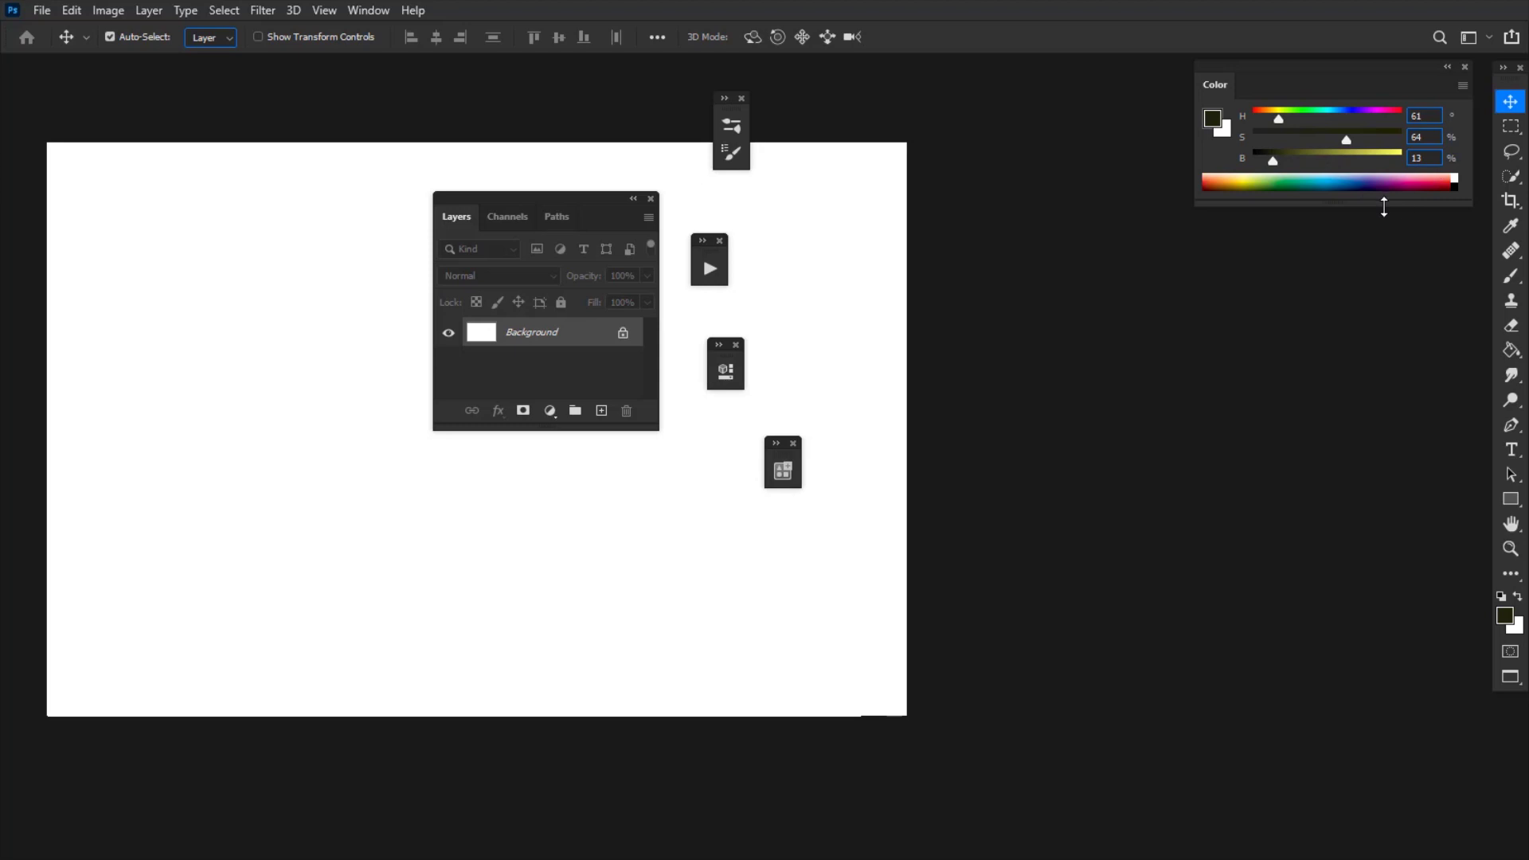
pyautogui.click(1462, 85)
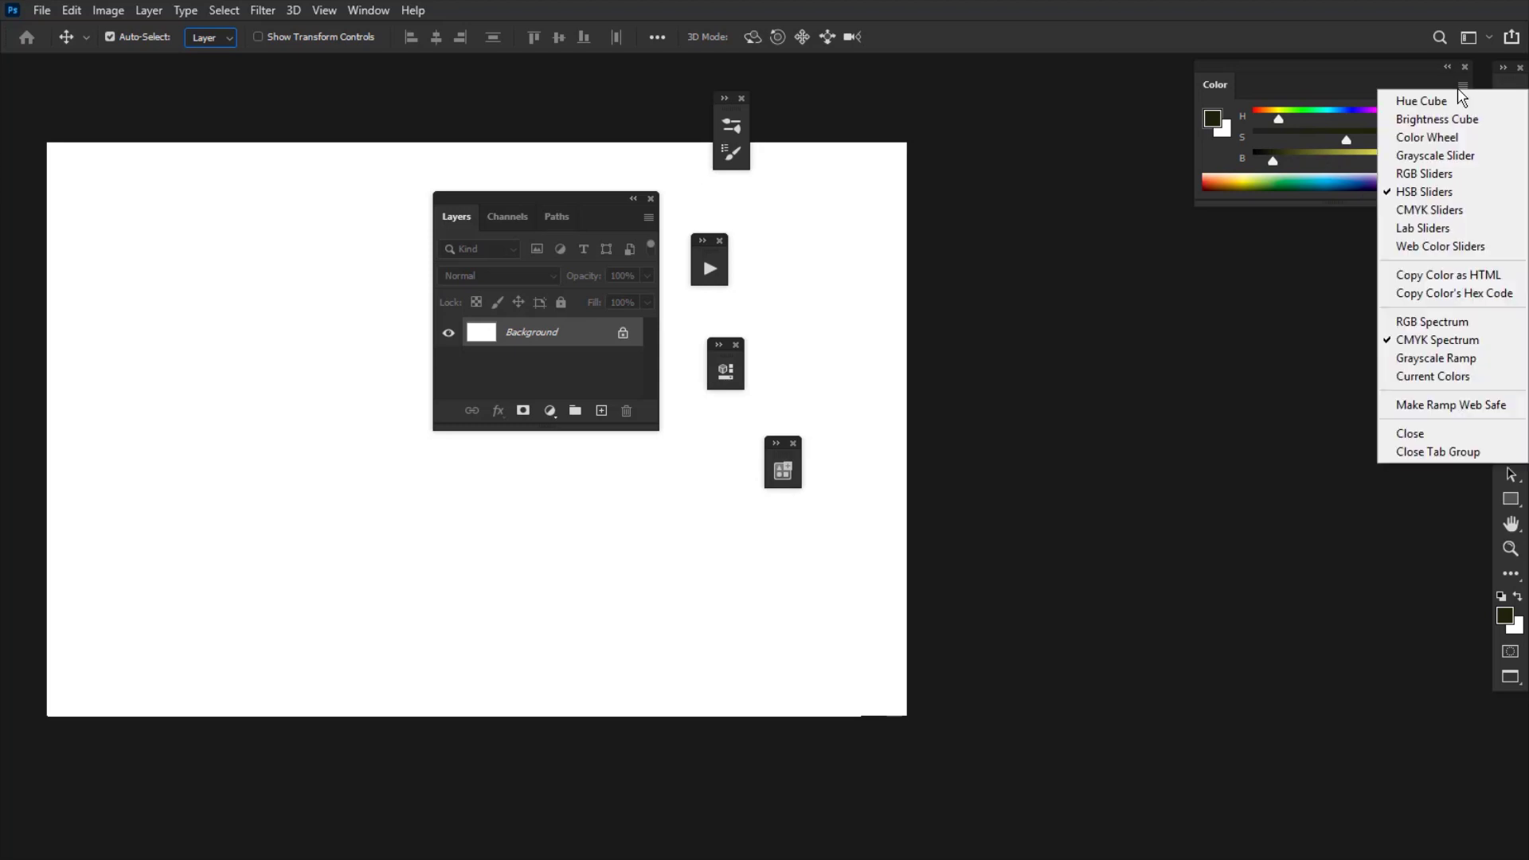
pyautogui.click(1429, 140)
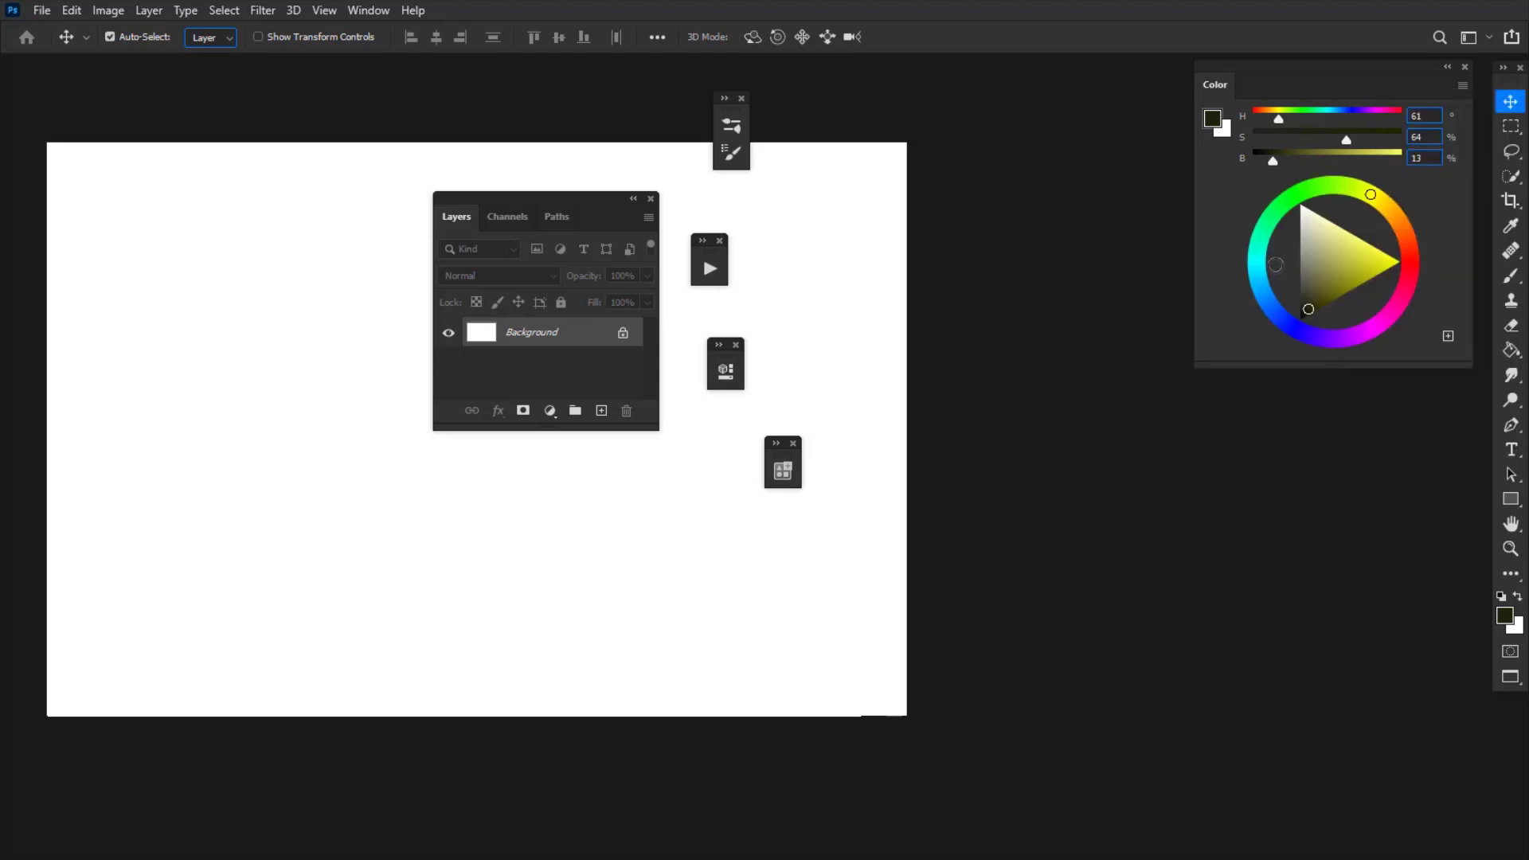
pyautogui.moveTo(1334, 65); pyautogui.dragTo(1352, 65)
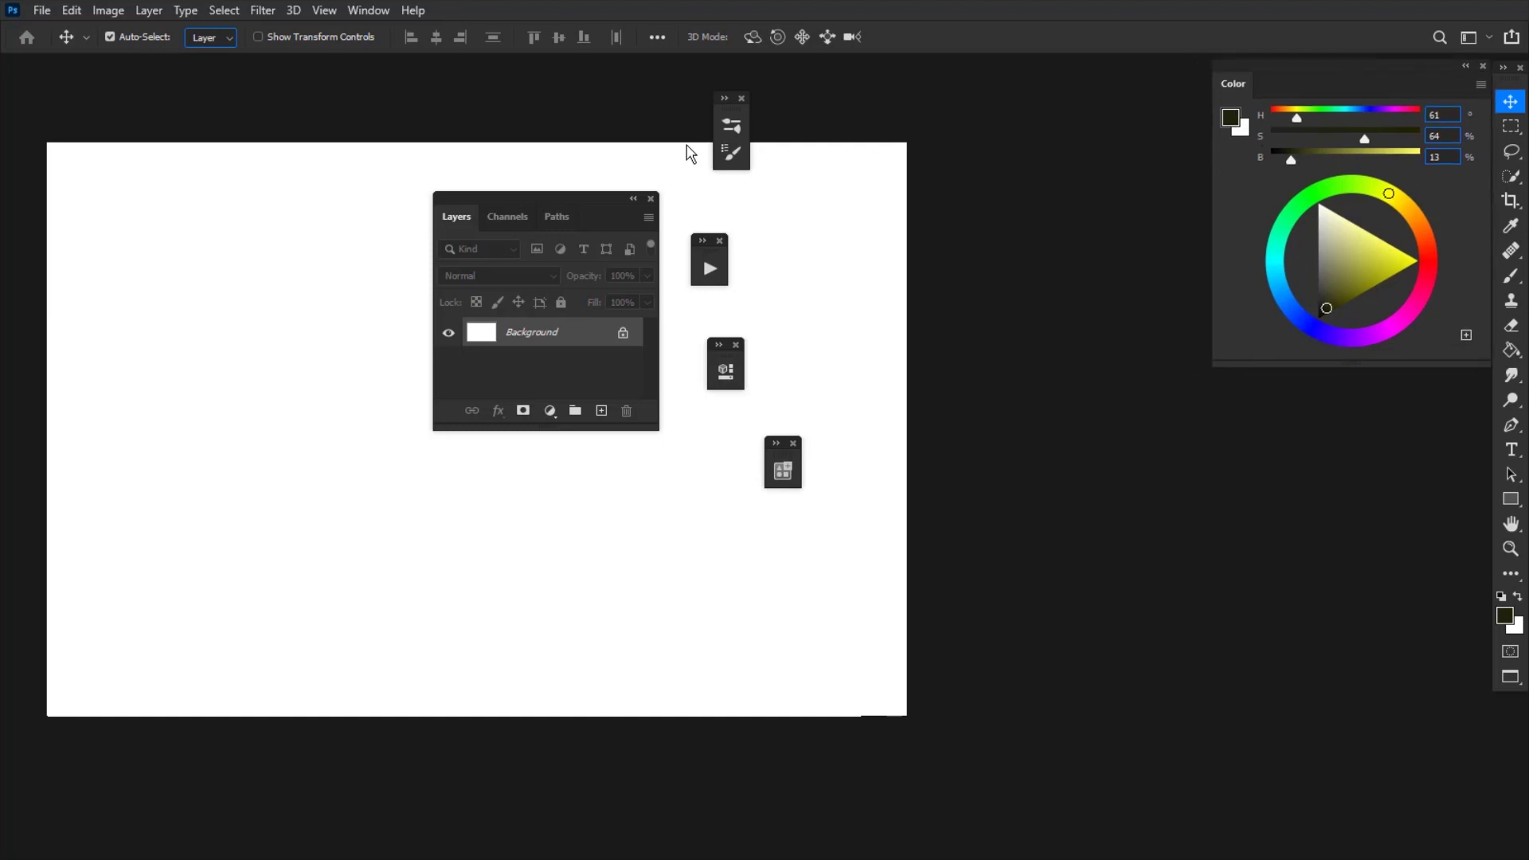
# Step: Bring the Layers group beside the Color panel and close its Paths tab
pyautogui.moveTo(536, 199); pyautogui.dragTo(1164, 375)
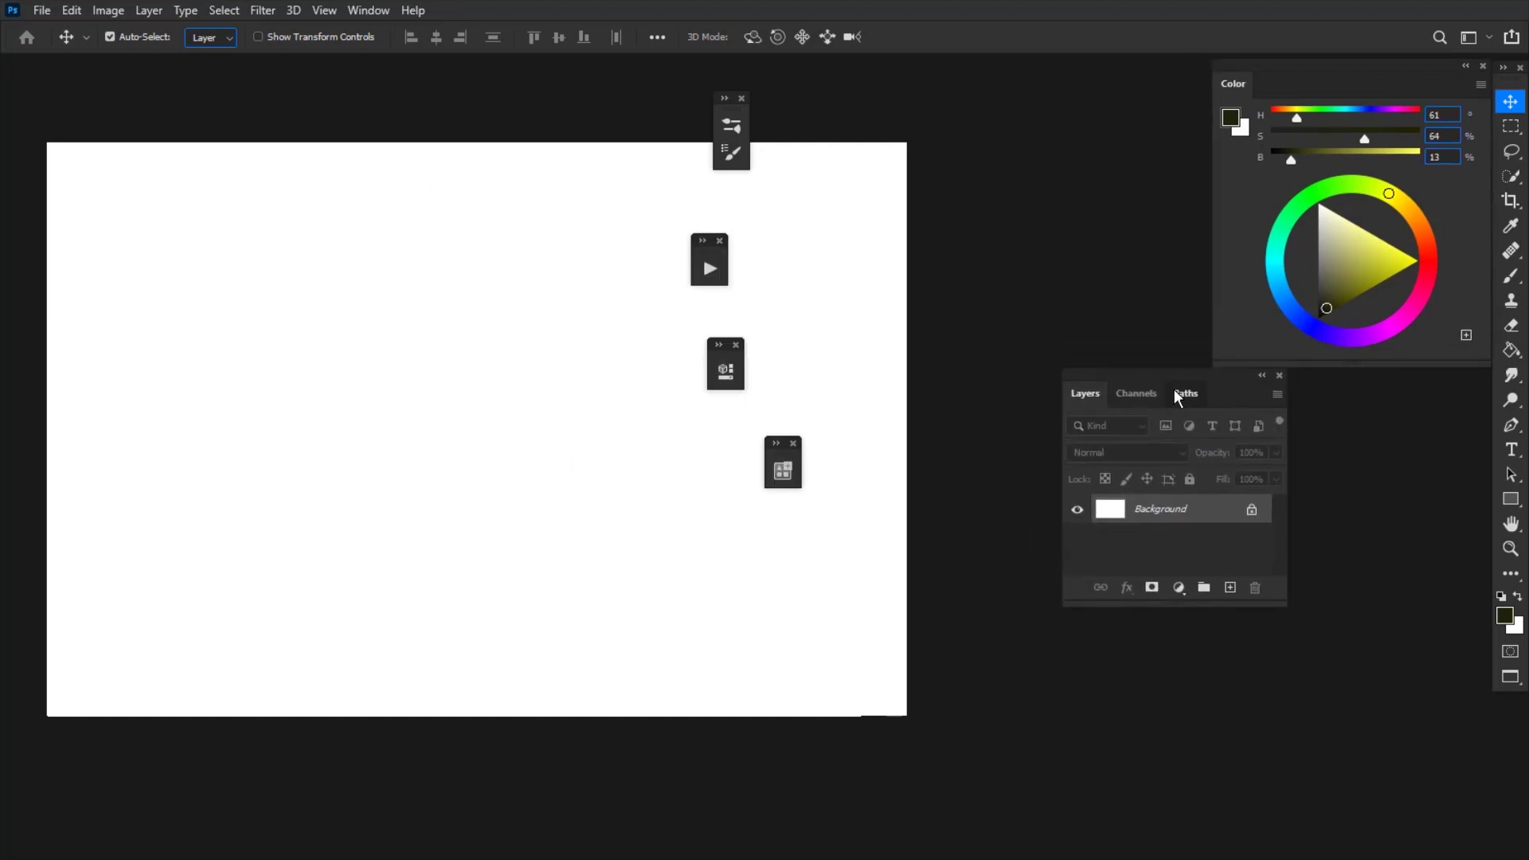
pyautogui.click(1177, 396)
pyautogui.click(1082, 395)
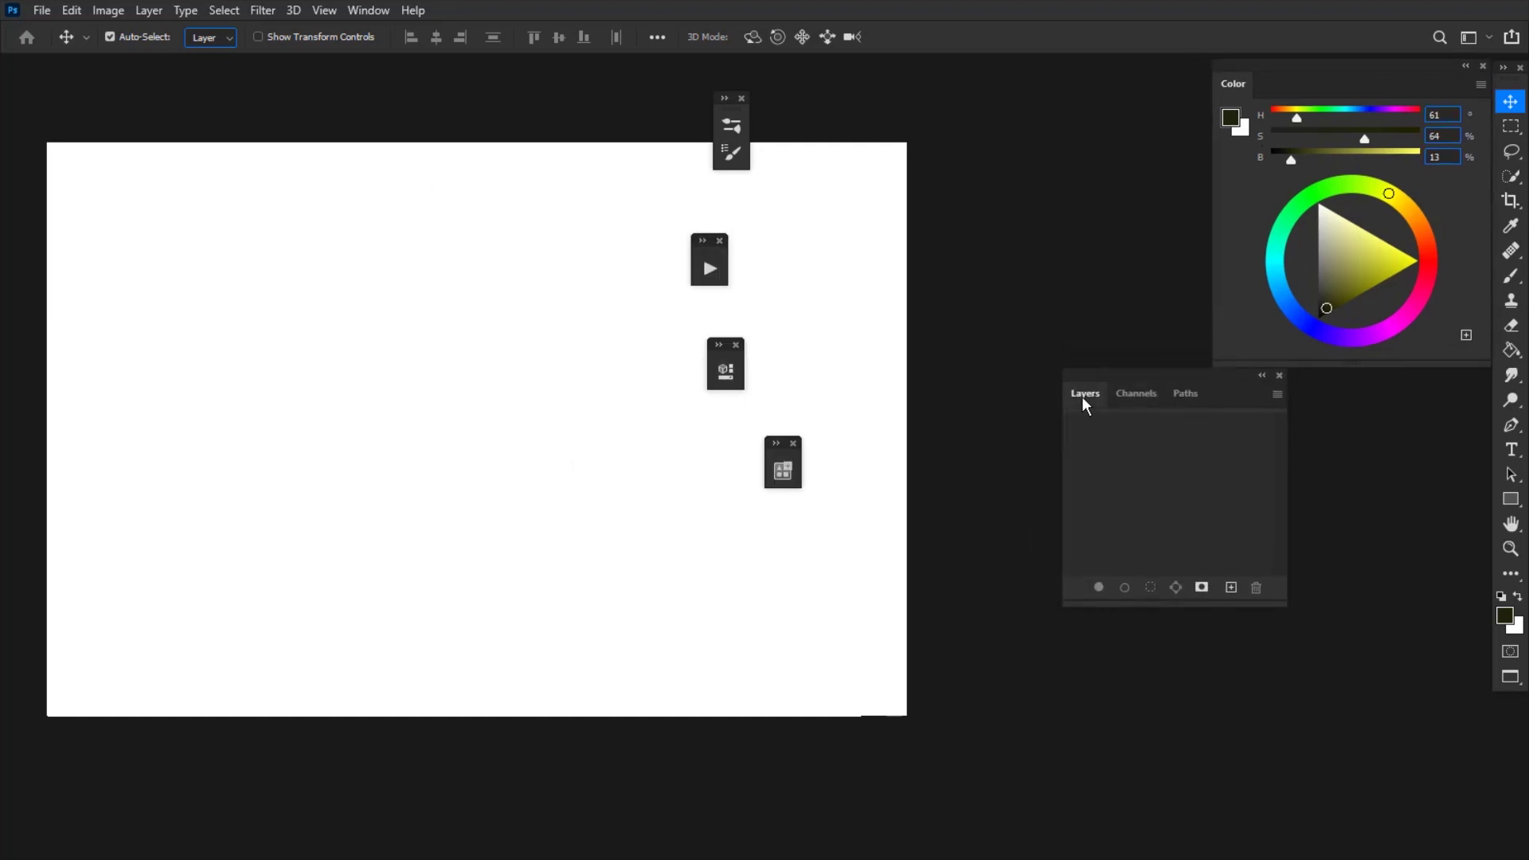
pyautogui.click(1185, 398)
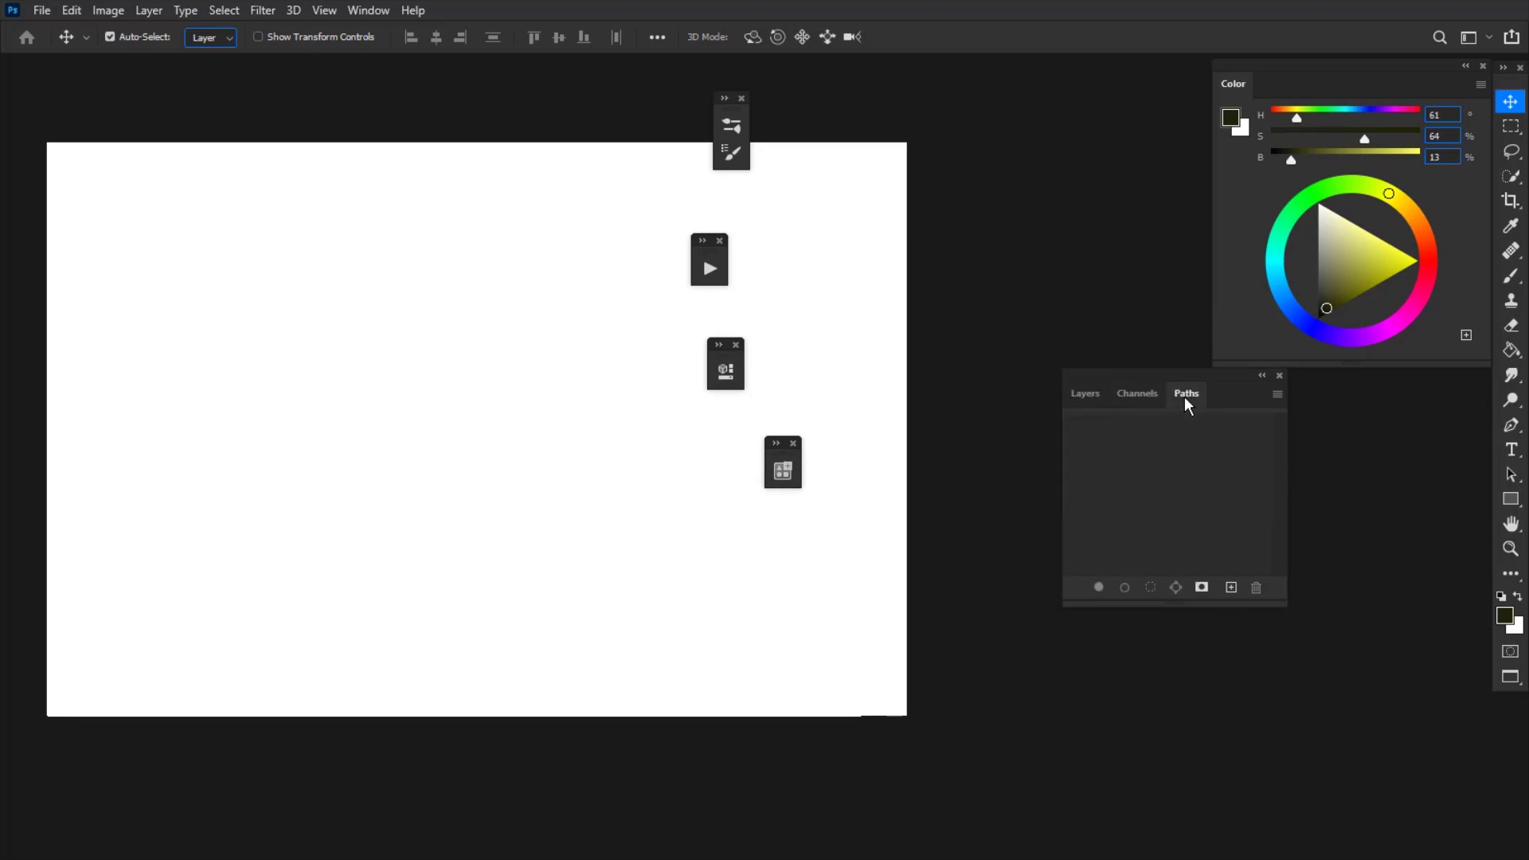
pyautogui.click(1276, 395)
pyautogui.click(1285, 678)
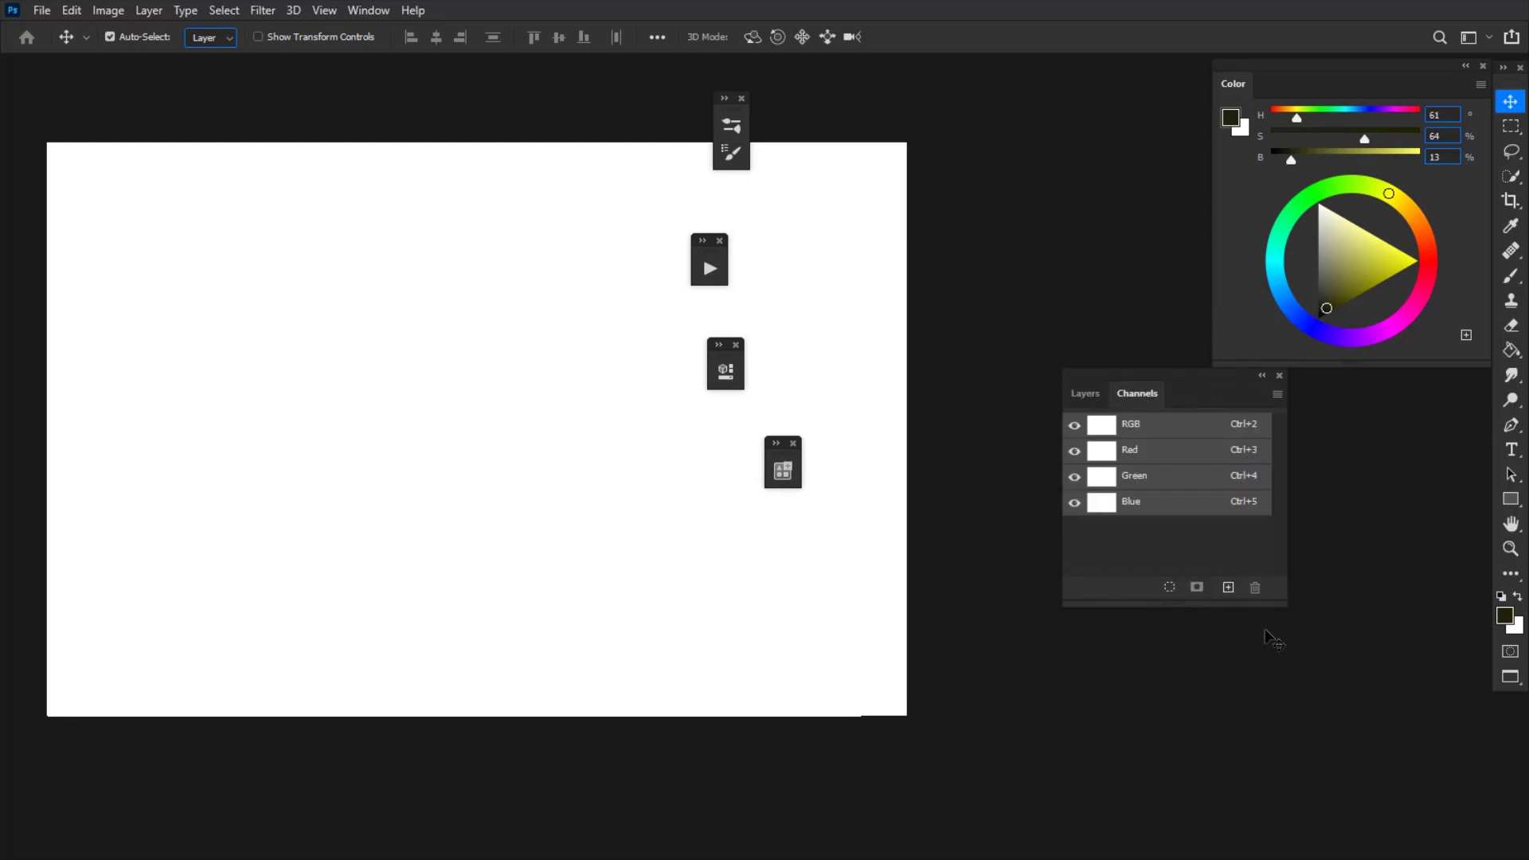
pyautogui.click(1086, 394)
# Step: Stretch the Layers panel to the screen bottom and dock it under the Color panel
pyautogui.moveTo(1230, 396); pyautogui.dragTo(1392, 396)
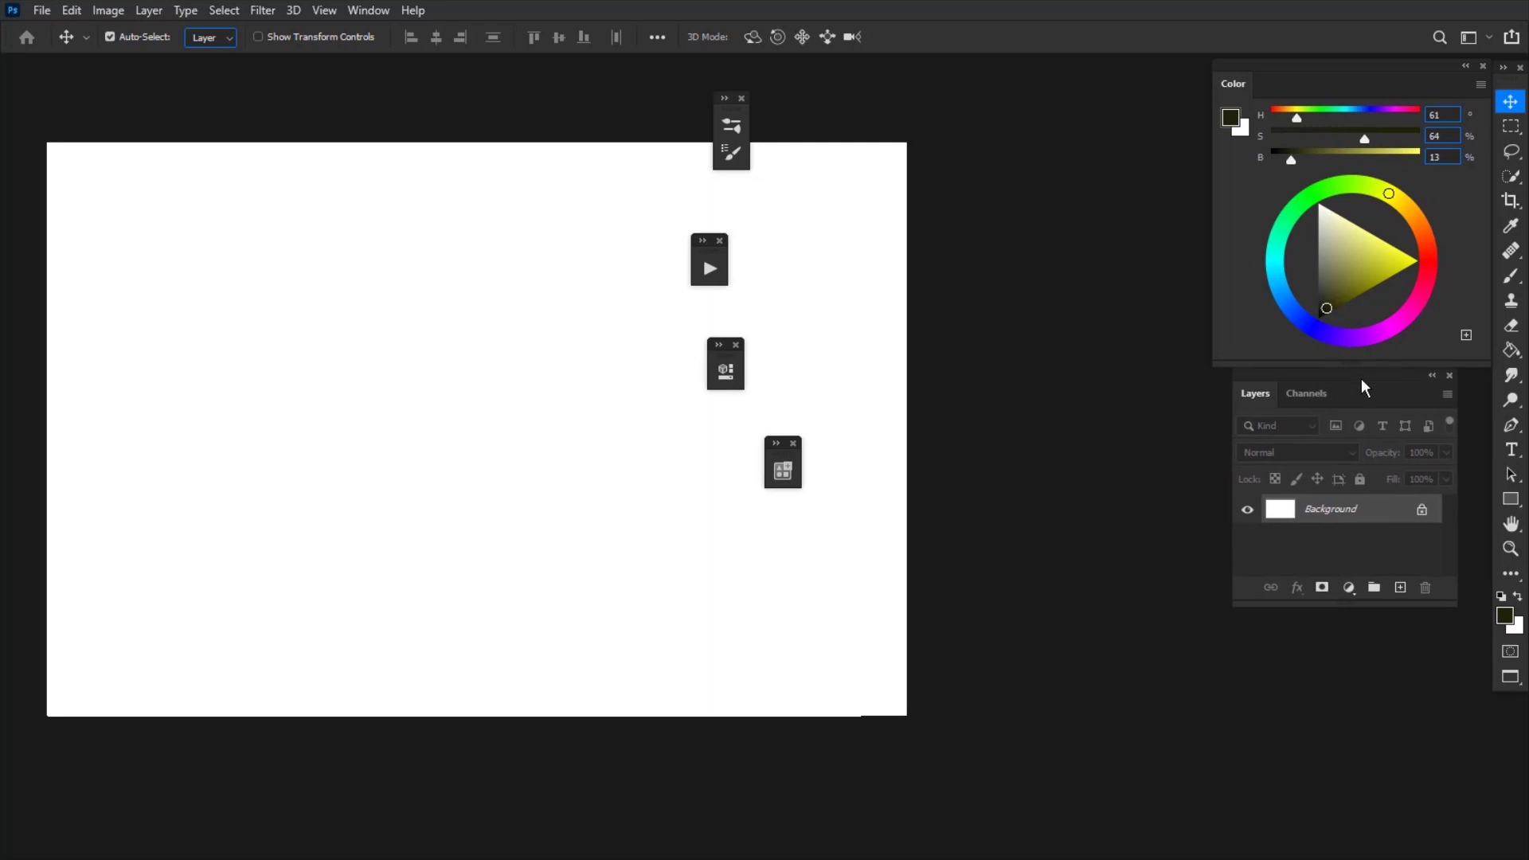
pyautogui.moveTo(1360, 609); pyautogui.dragTo(1353, 850)
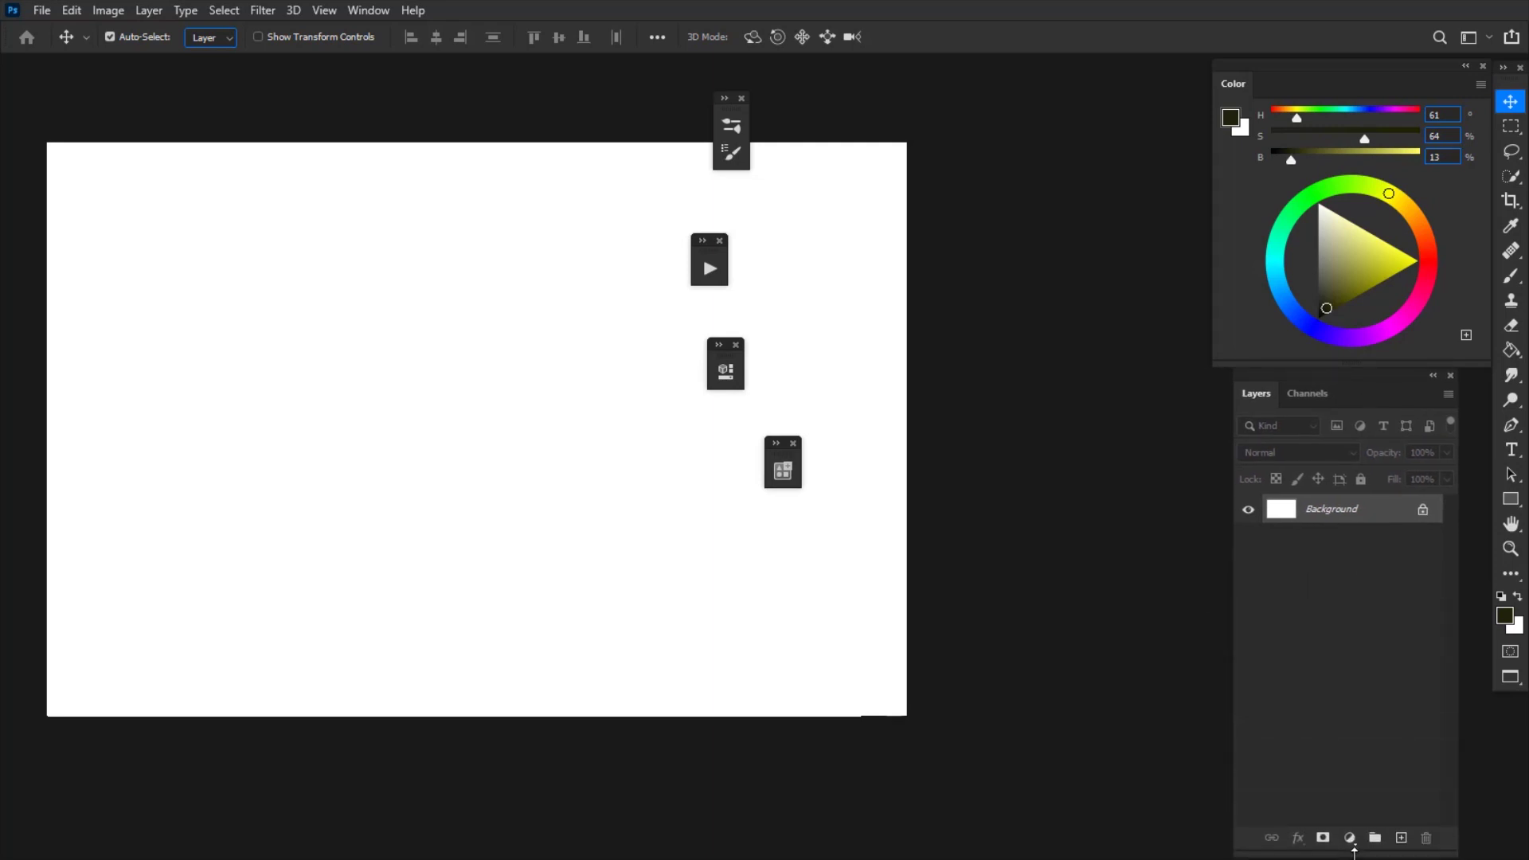
pyautogui.moveTo(1386, 390); pyautogui.dragTo(1425, 409)
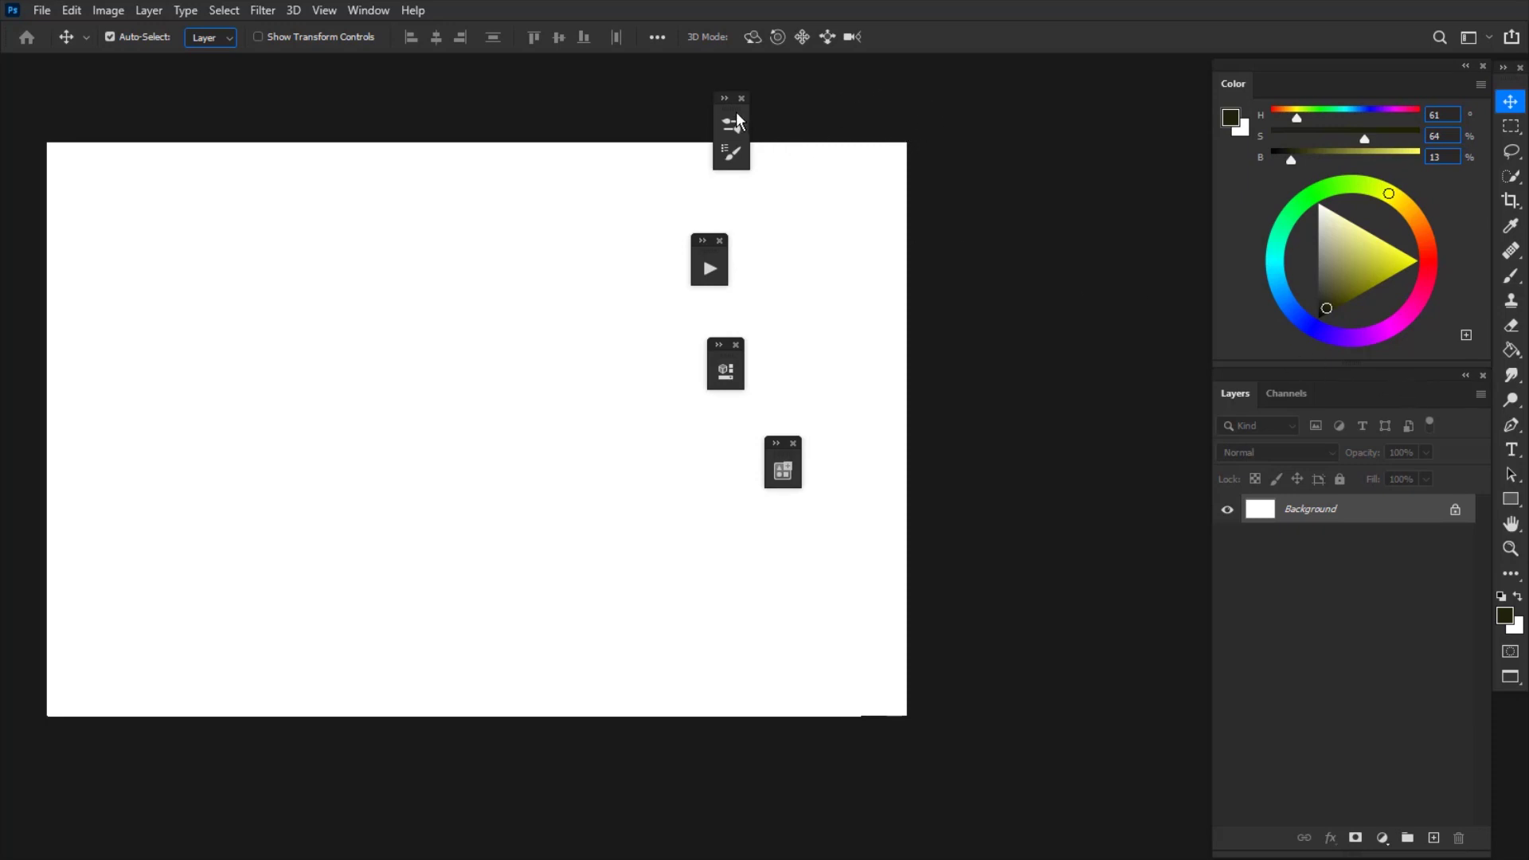
# Step: Place the small floating panel groups in a column beside Layers, closing one unused panel
pyautogui.moveTo(745, 119)
pyautogui.mouseDown()
pyautogui.moveTo(1049, 384)
pyautogui.moveTo(1197, 396)
pyautogui.mouseUp()
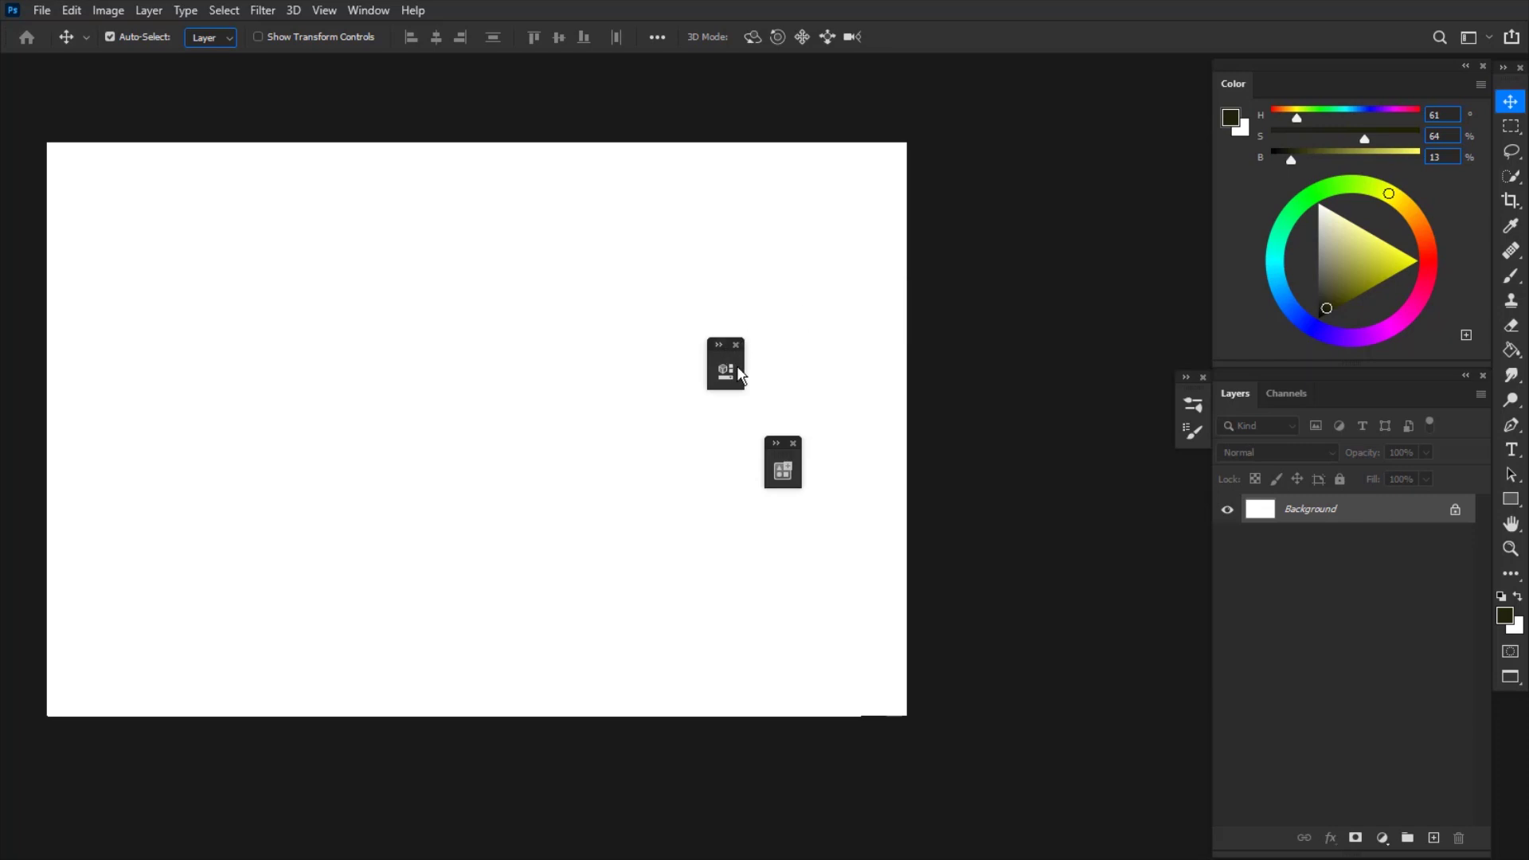
pyautogui.click(793, 442)
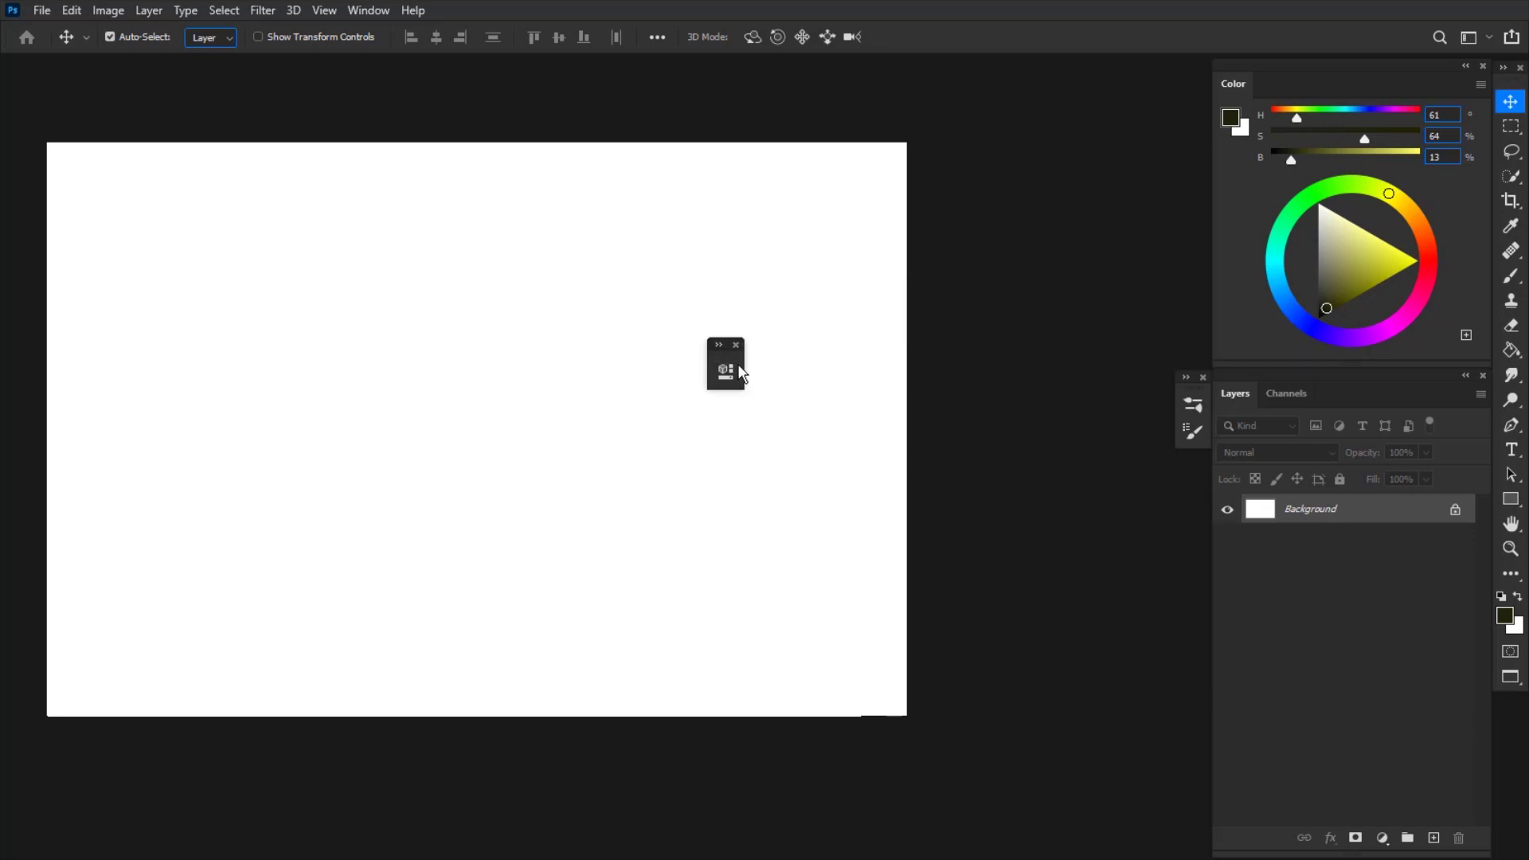
pyautogui.moveTo(726, 358); pyautogui.dragTo(983, 444)
pyautogui.moveTo(1068, 483); pyautogui.dragTo(1196, 525)
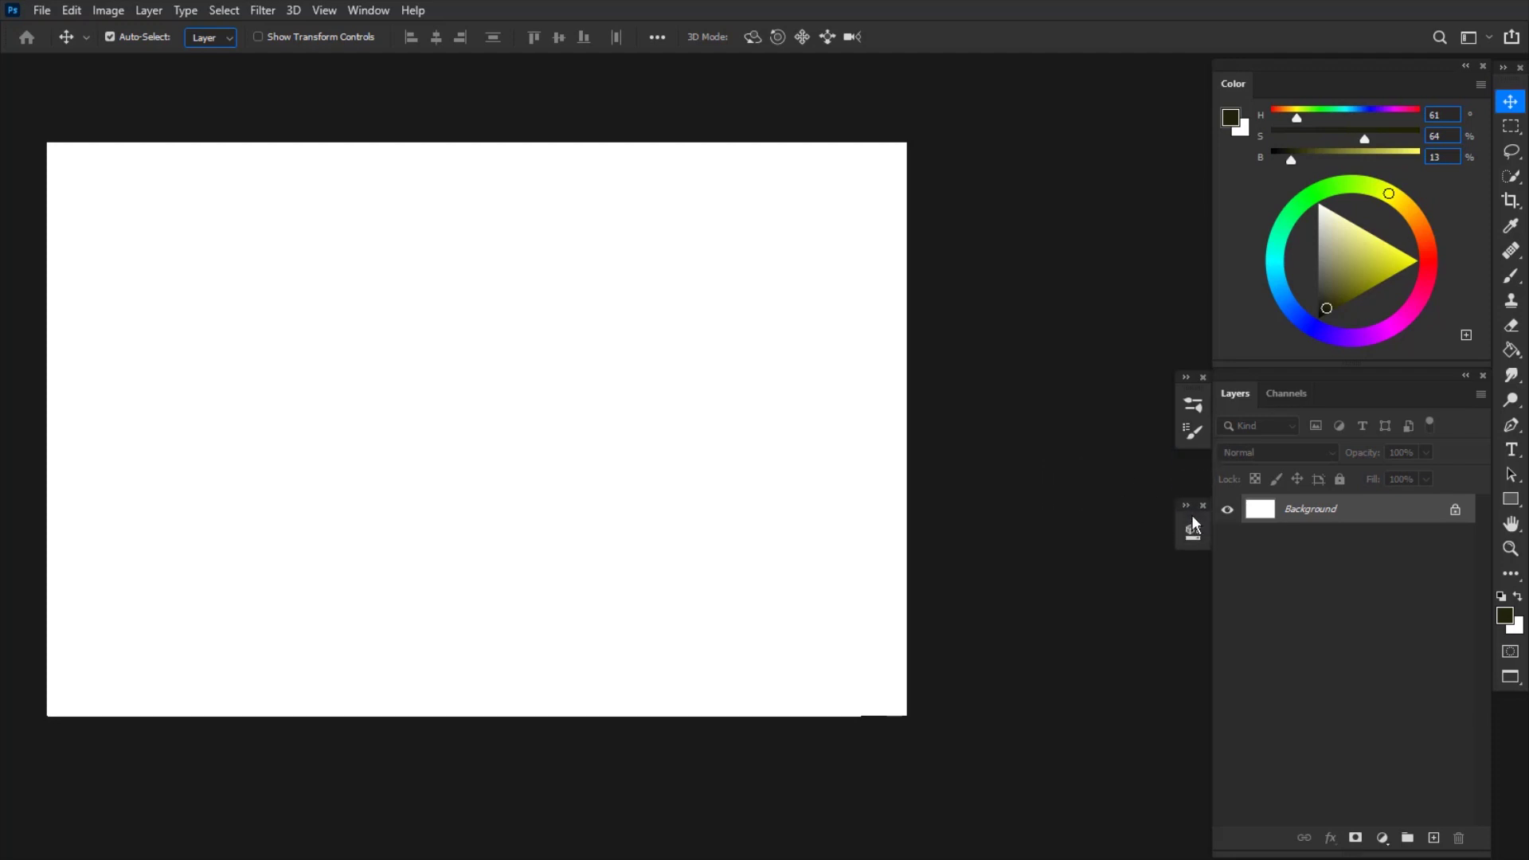
# Step: Resize the Brushes panel to two columns with large stroke thumbnails, then collapse it
pyautogui.click(1189, 432)
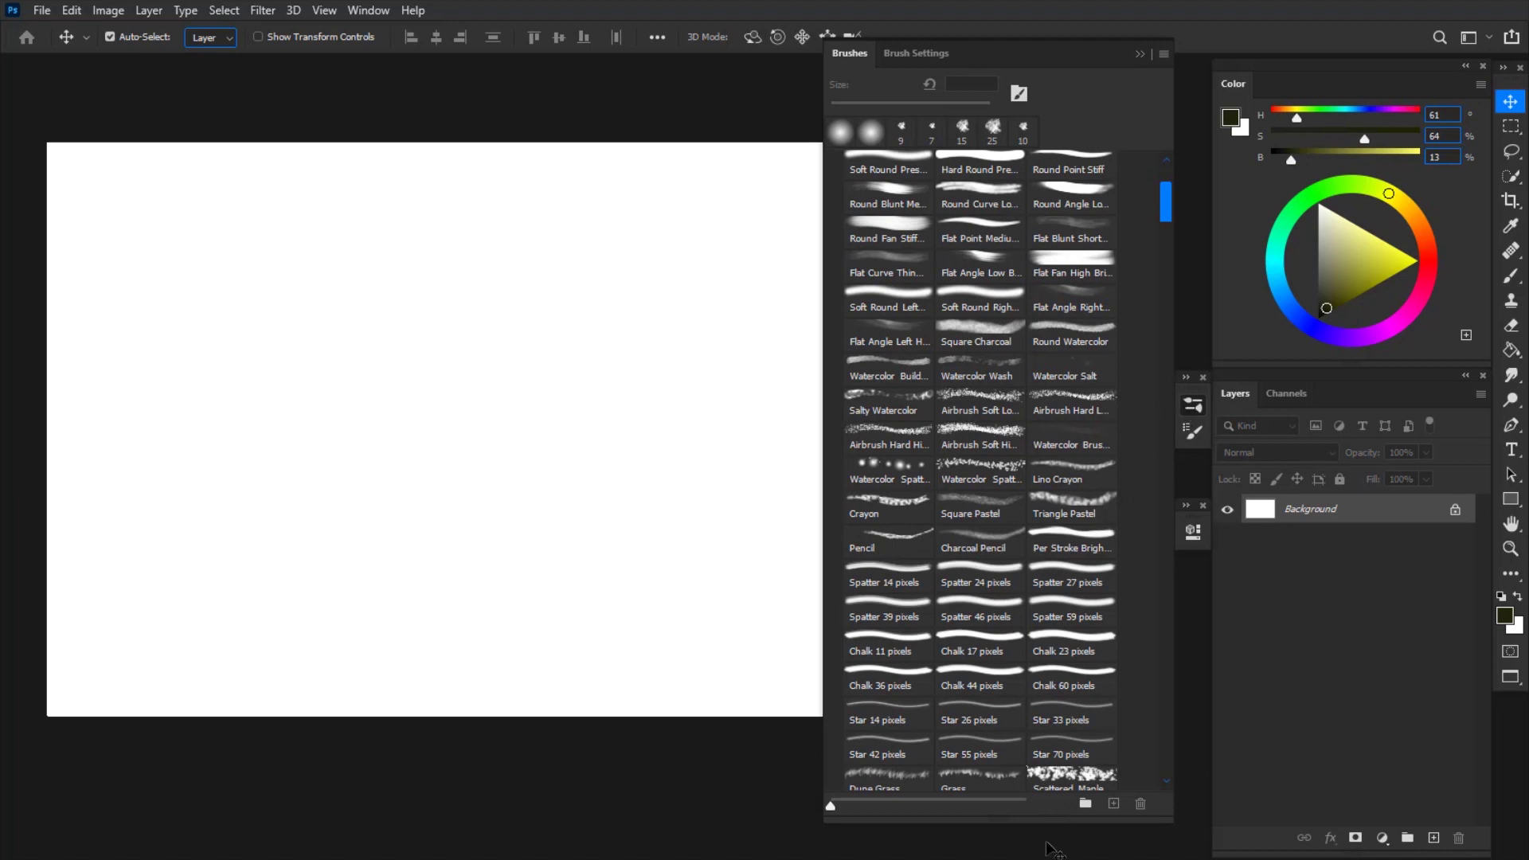
pyautogui.moveTo(1048, 849); pyautogui.dragTo(1048, 737)
pyautogui.moveTo(1045, 853); pyautogui.dragTo(1042, 853)
pyautogui.moveTo(822, 675)
pyautogui.mouseDown()
pyautogui.moveTo(962, 675)
pyautogui.moveTo(861, 672)
pyautogui.mouseUp()
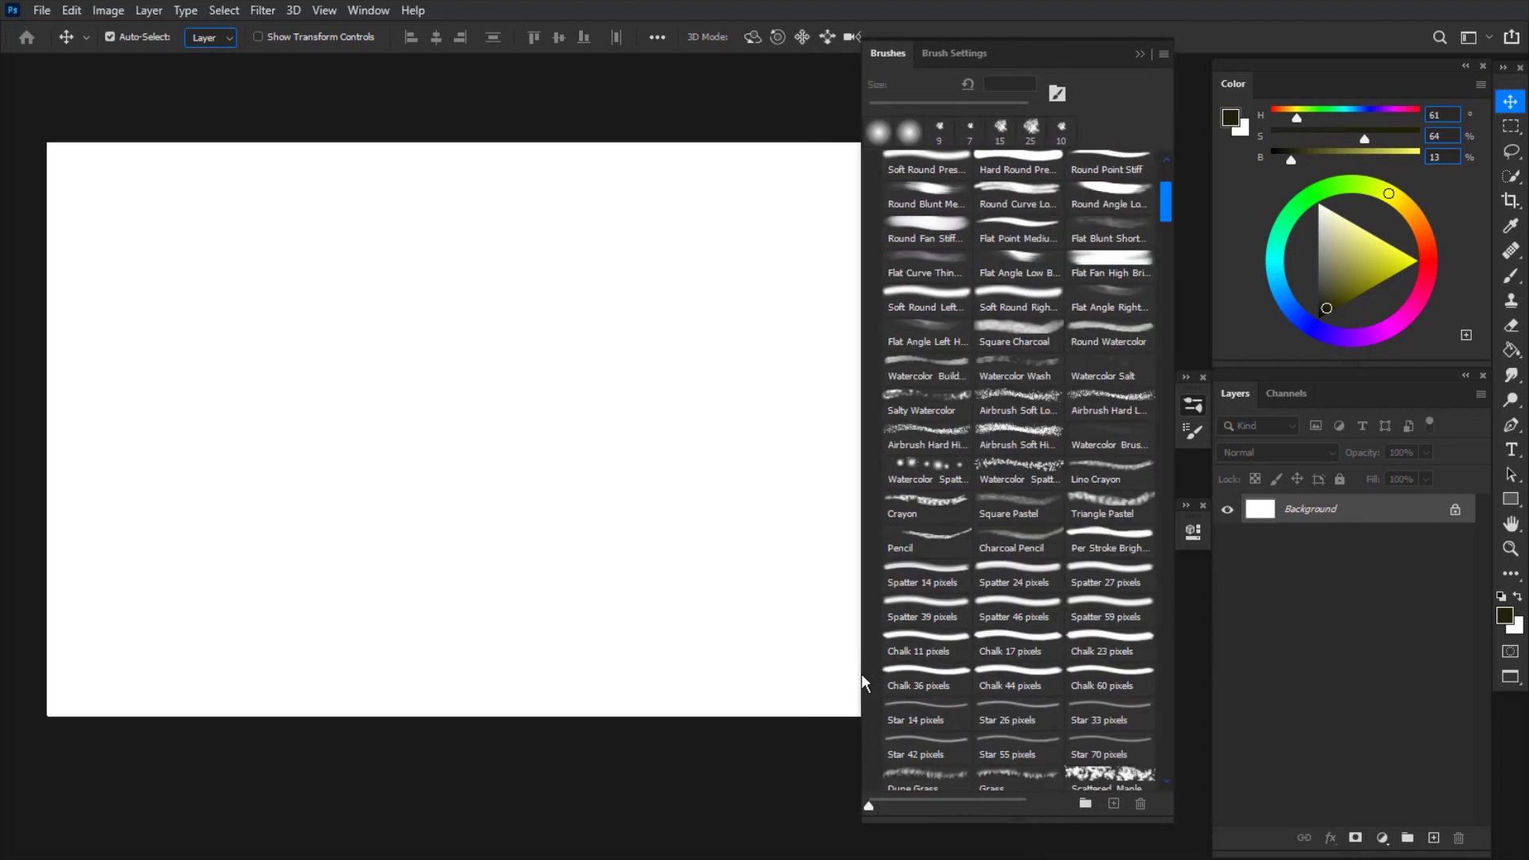
pyautogui.moveTo(869, 806)
pyautogui.mouseDown()
pyautogui.moveTo(1000, 812)
pyautogui.moveTo(864, 808)
pyautogui.mouseUp()
pyautogui.click(1139, 54)
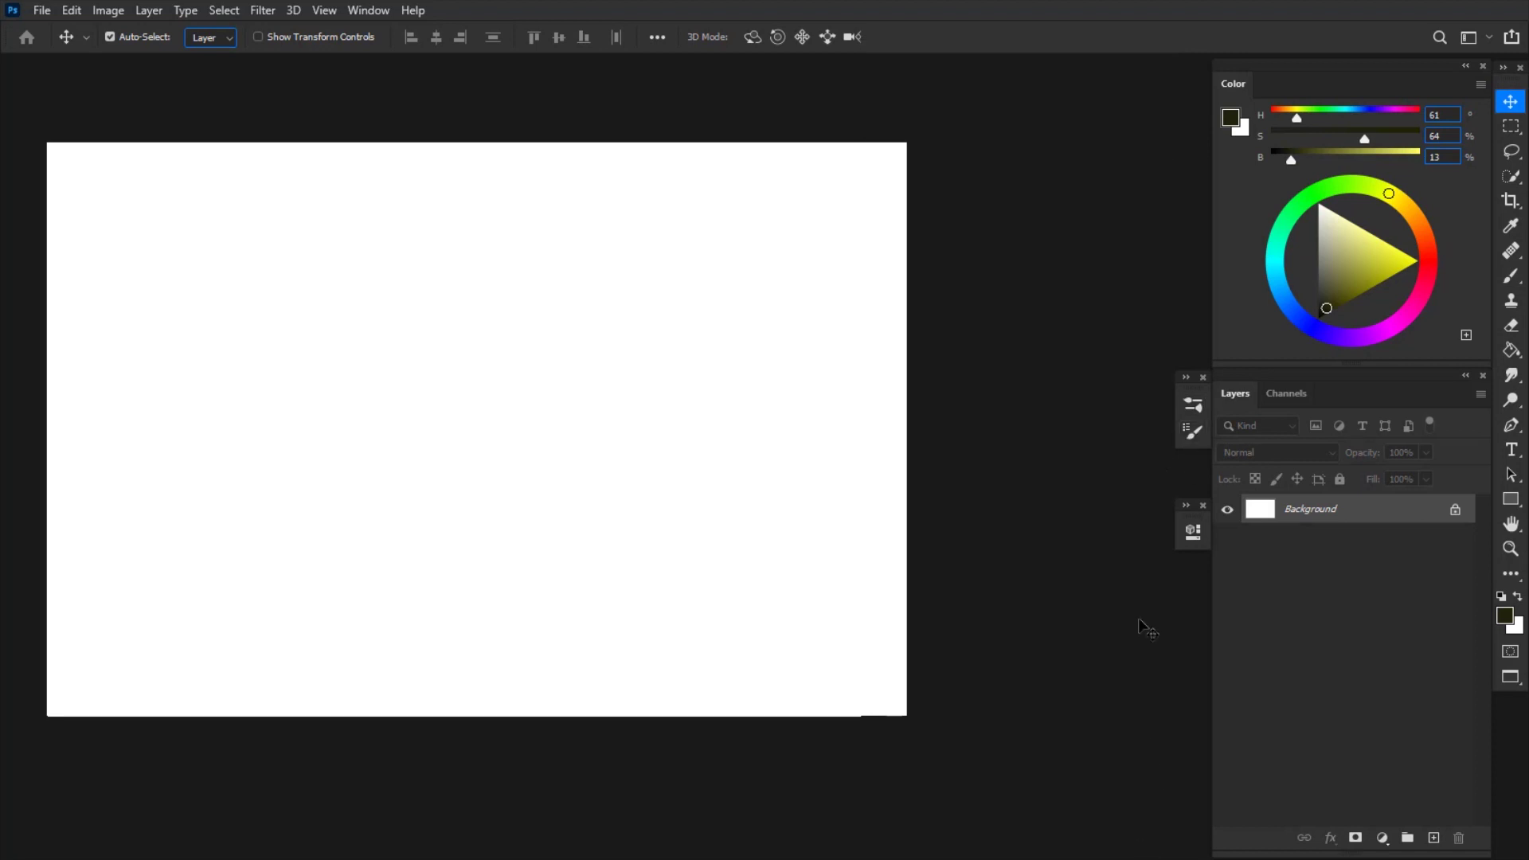
pyautogui.click(388, 9)
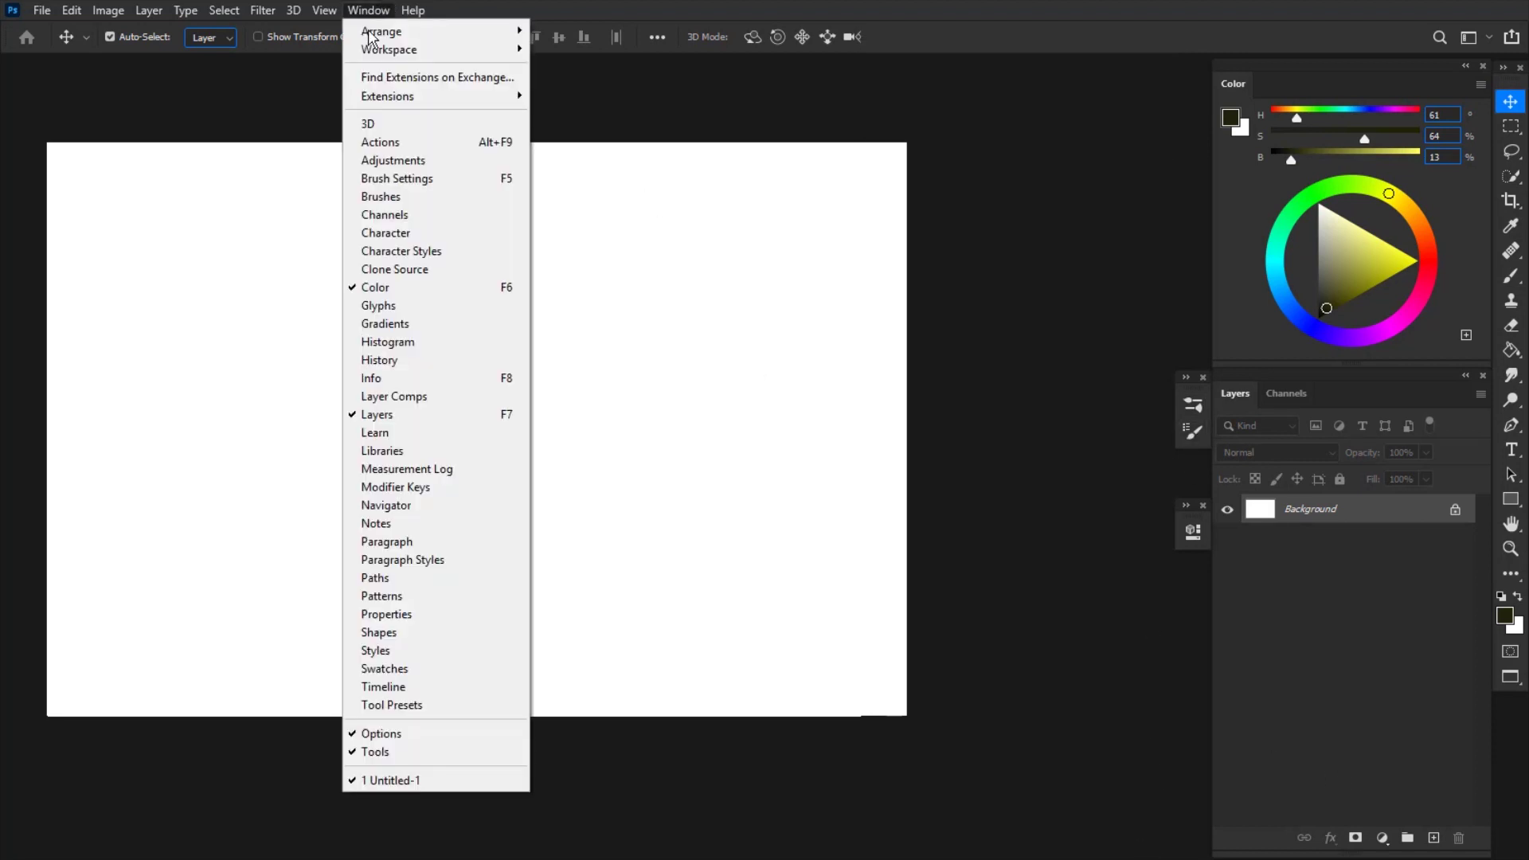
# Step: Open Adjustments from the Window menu, collapse it to an icon and dock it above Properties
pyautogui.click(395, 160)
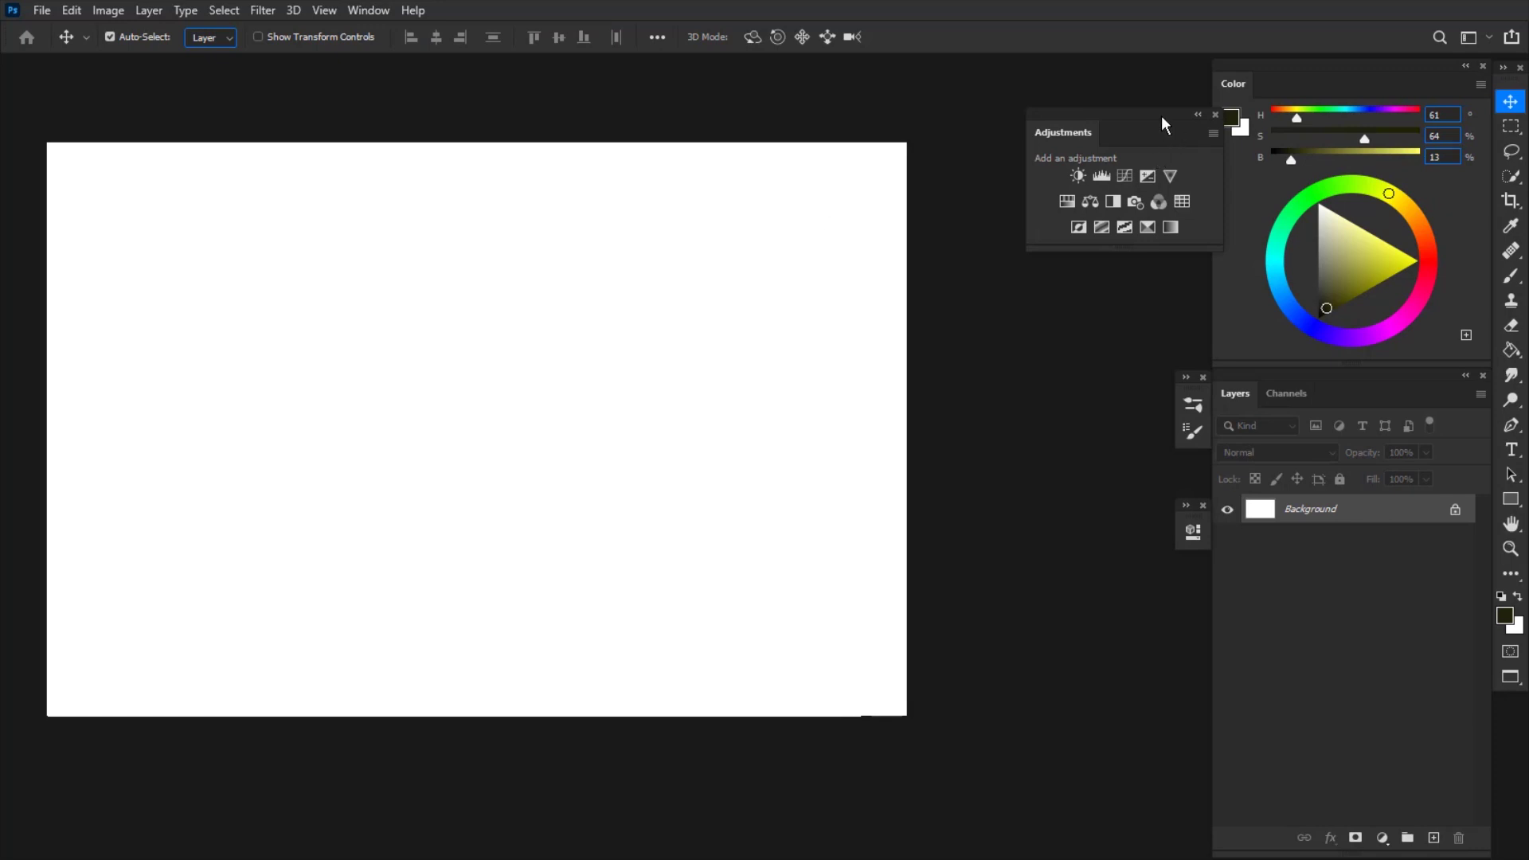
pyautogui.moveTo(1163, 125); pyautogui.dragTo(1046, 278)
pyautogui.doubleClick(1087, 273)
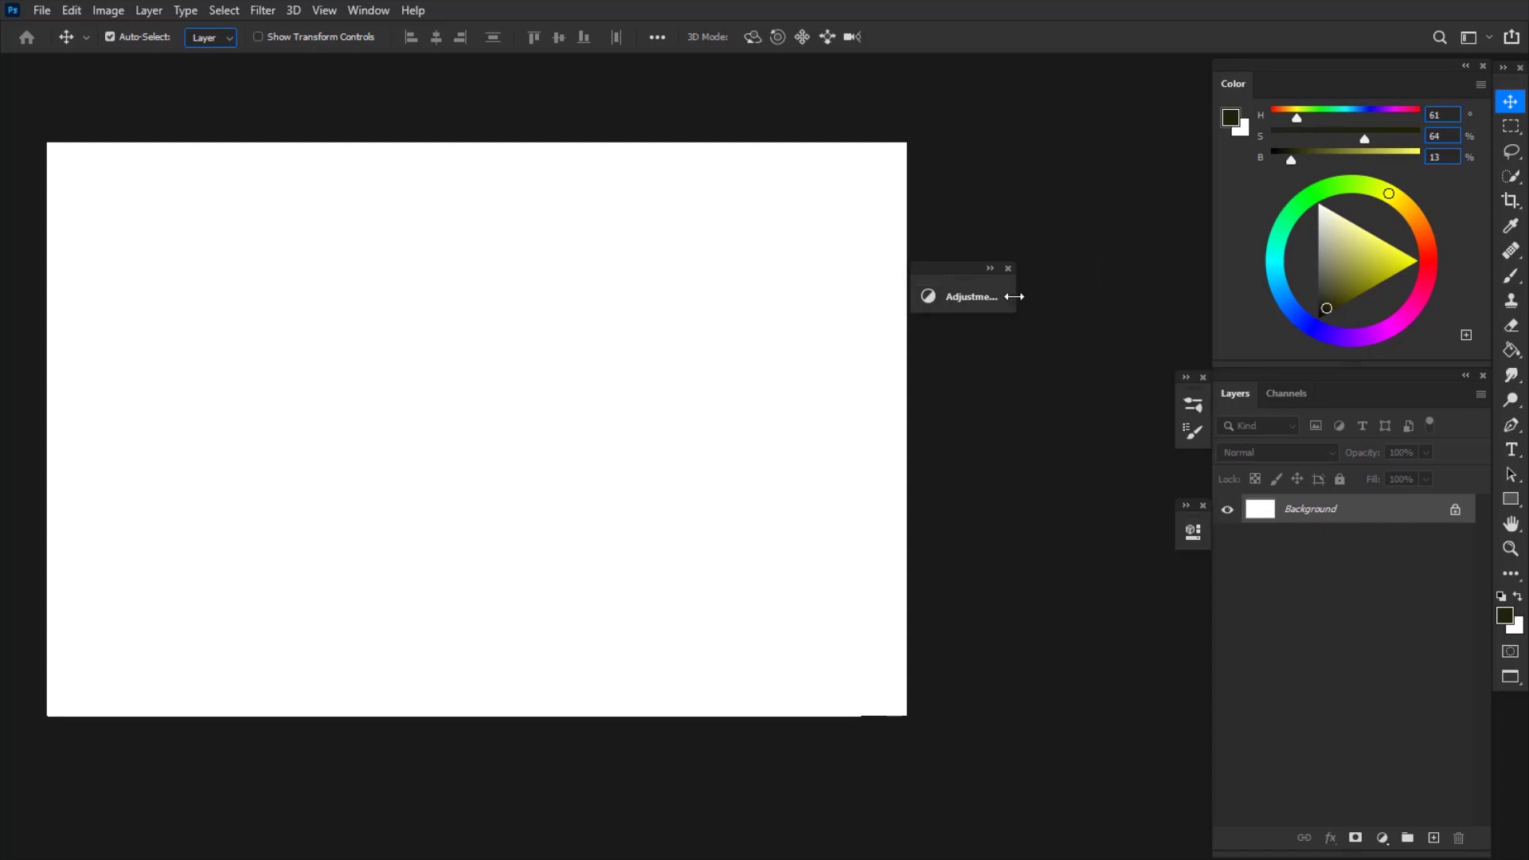
pyautogui.moveTo(1013, 296); pyautogui.dragTo(1186, 478)
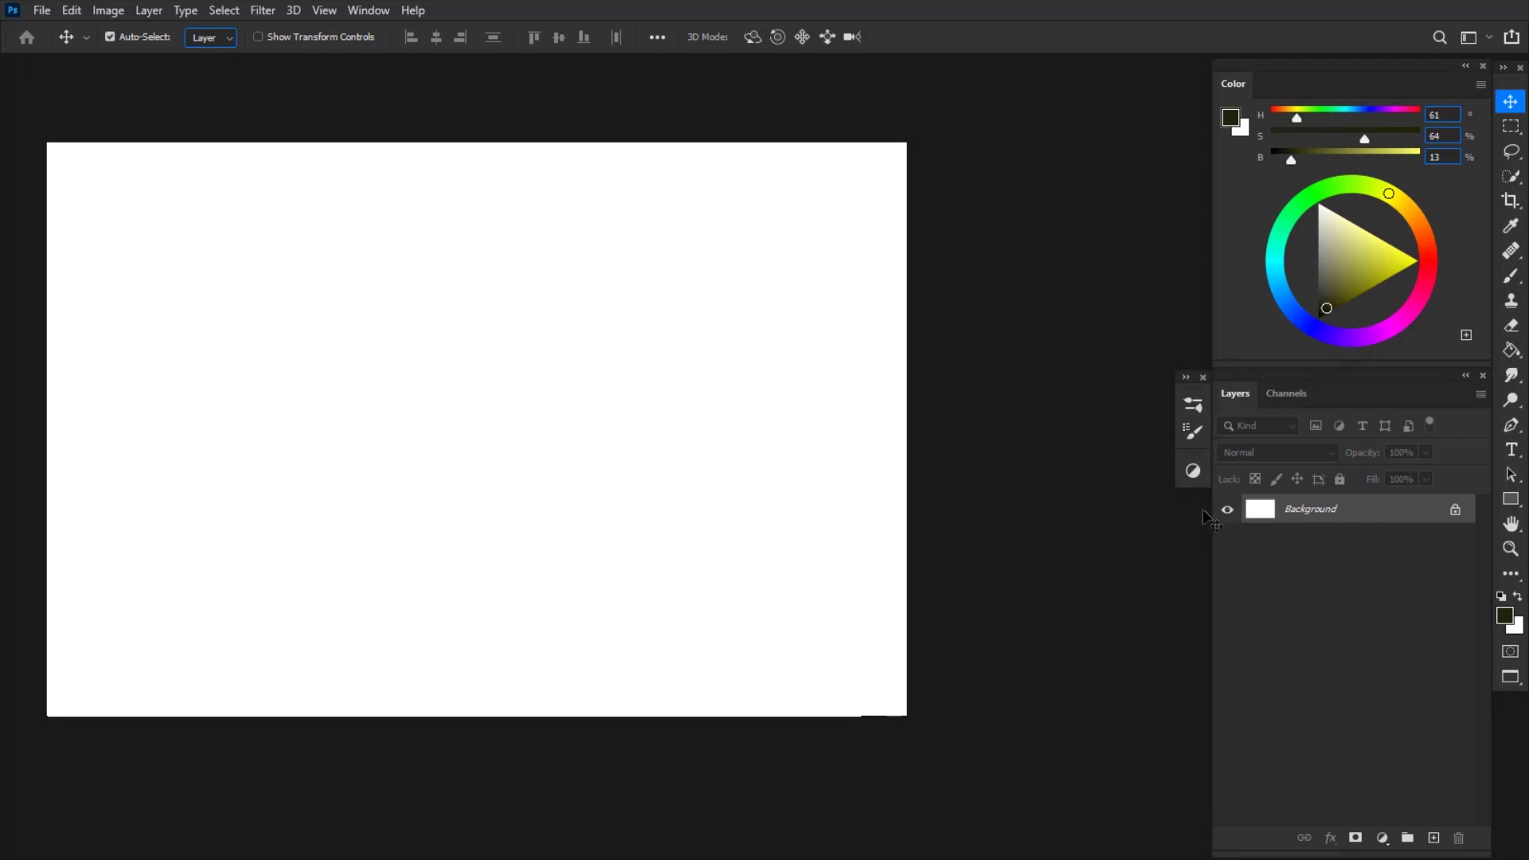
pyautogui.click(1193, 471)
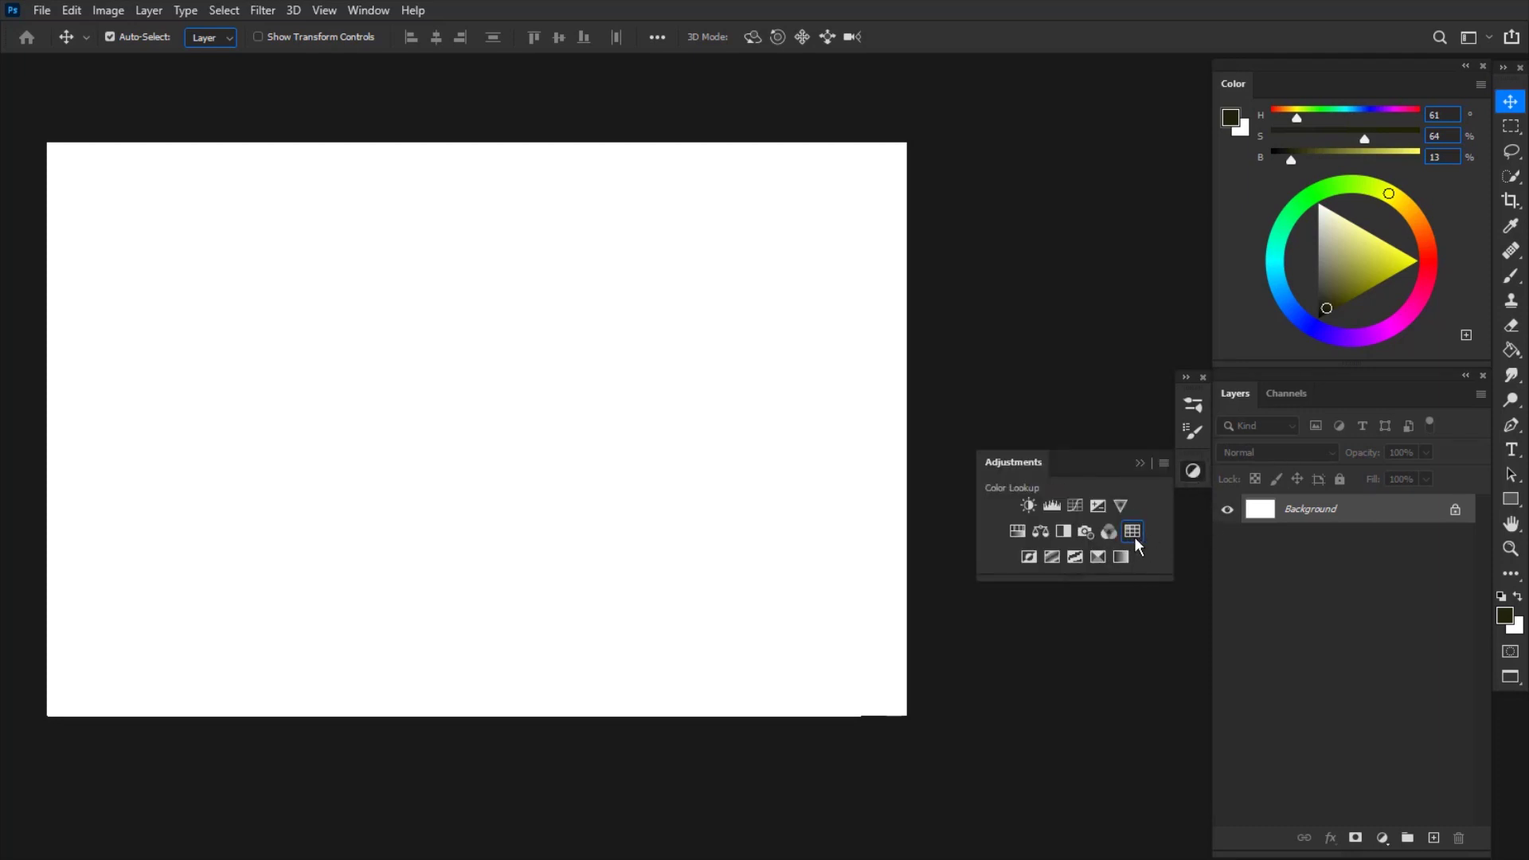
pyautogui.moveTo(1114, 468); pyautogui.dragTo(1192, 478)
pyautogui.click(1194, 532)
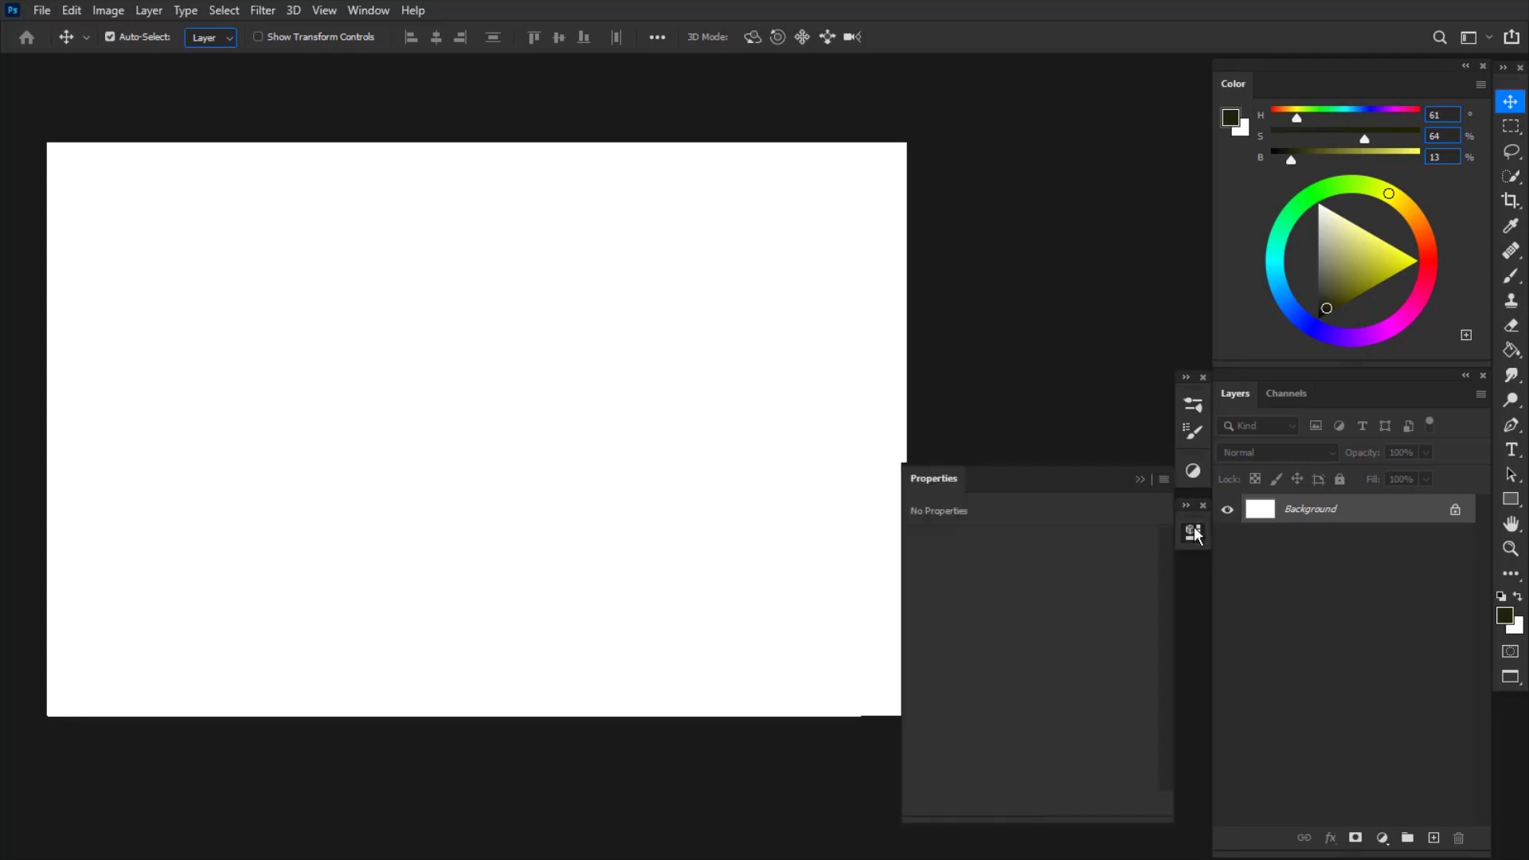
pyautogui.click(1193, 534)
pyautogui.click(1193, 533)
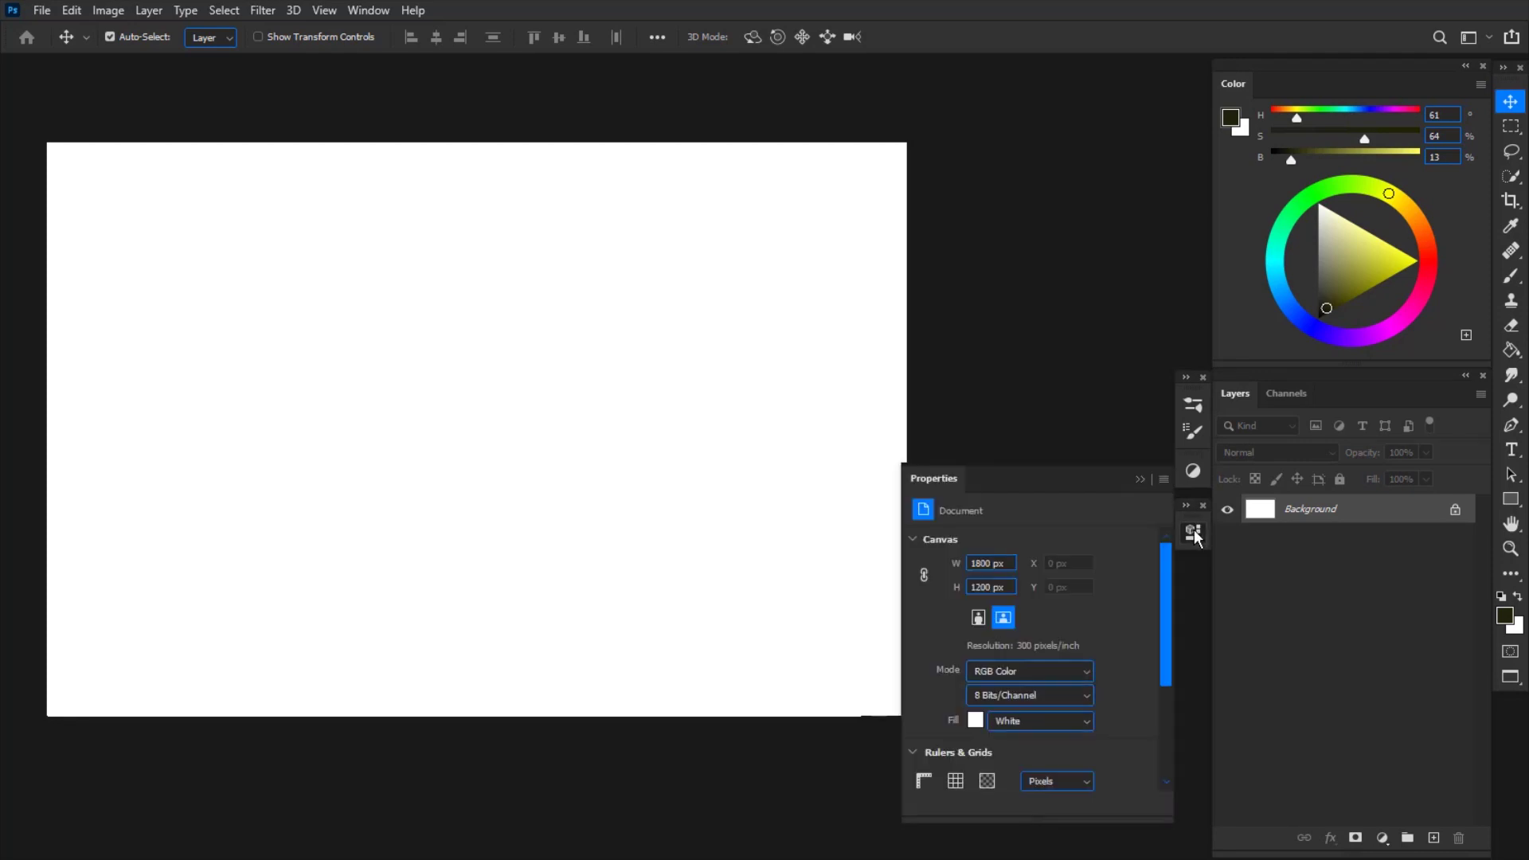
pyautogui.click(1193, 533)
pyautogui.moveTo(1193, 533); pyautogui.dragTo(1195, 518)
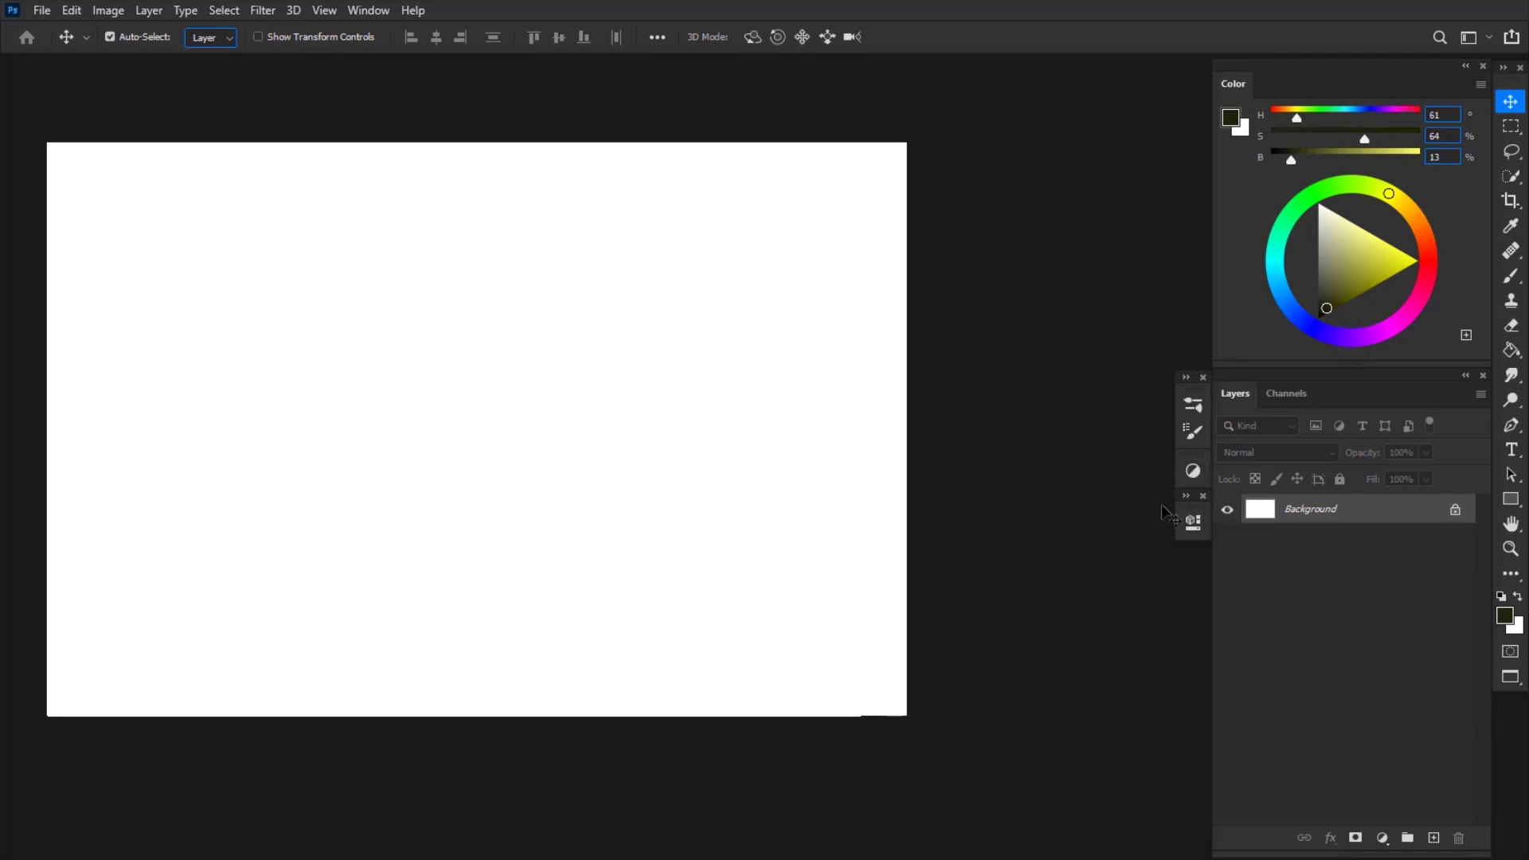
# Step: Return the enlarged Color panel to the colour wheel and pick a soft pink foreground colour
pyautogui.rightClick(1379, 334)
pyautogui.click(1382, 362)
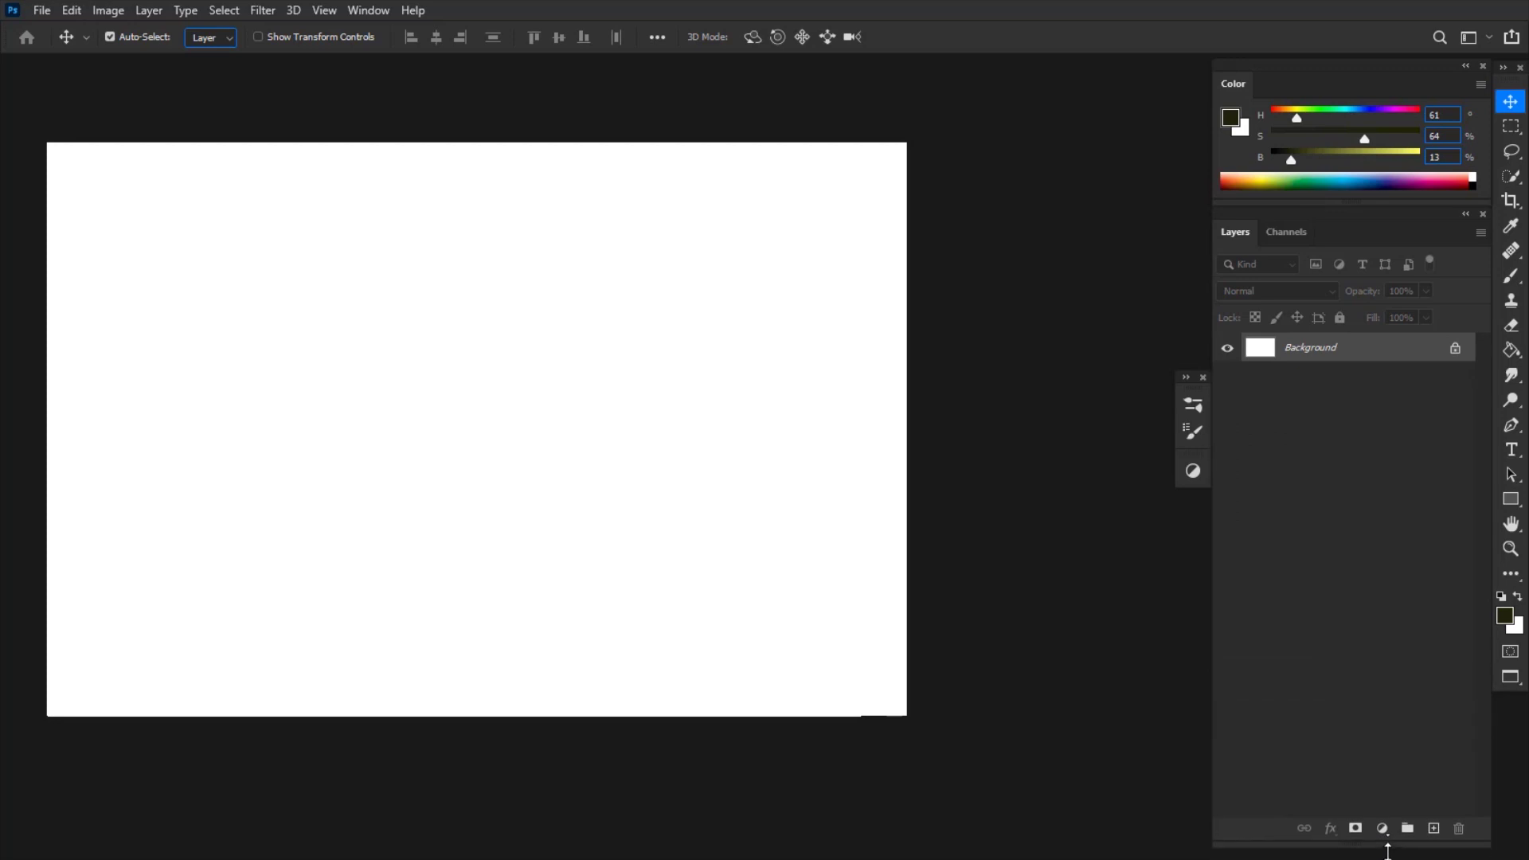
pyautogui.moveTo(1419, 199); pyautogui.dragTo(1419, 327)
pyautogui.click(1480, 84)
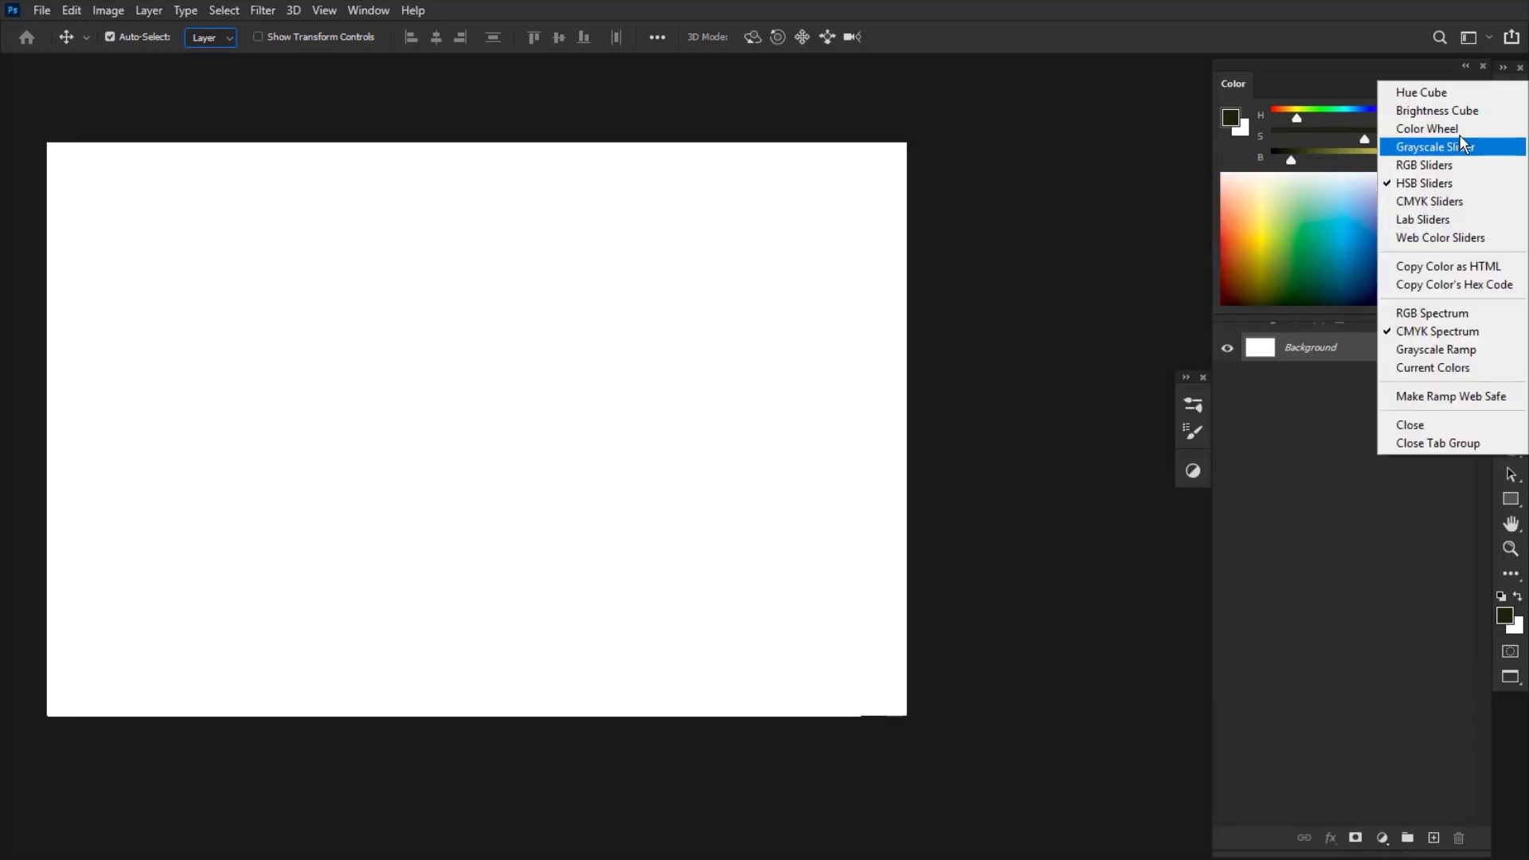
pyautogui.click(1458, 127)
pyautogui.click(1328, 256)
pyautogui.click(1428, 260)
pyautogui.click(1341, 250)
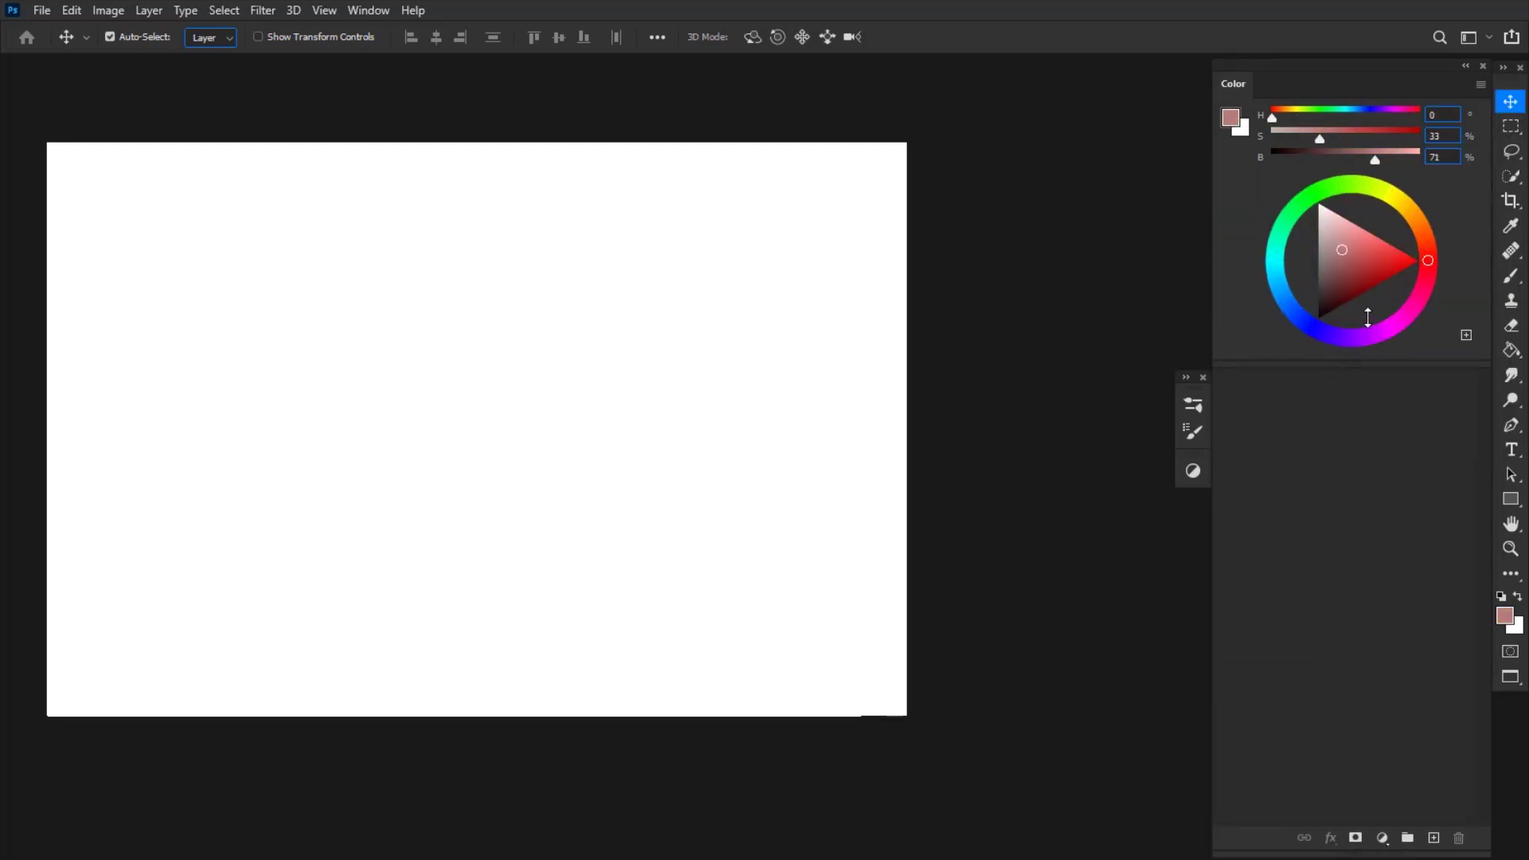
# Step: Redock the Layers panel under Color and narrow the Color and Layers column
pyautogui.moveTo(1368, 386)
pyautogui.mouseDown()
pyautogui.moveTo(896, 211)
pyautogui.moveTo(1382, 386)
pyautogui.moveTo(977, 240)
pyautogui.moveTo(1353, 374)
pyautogui.mouseUp()
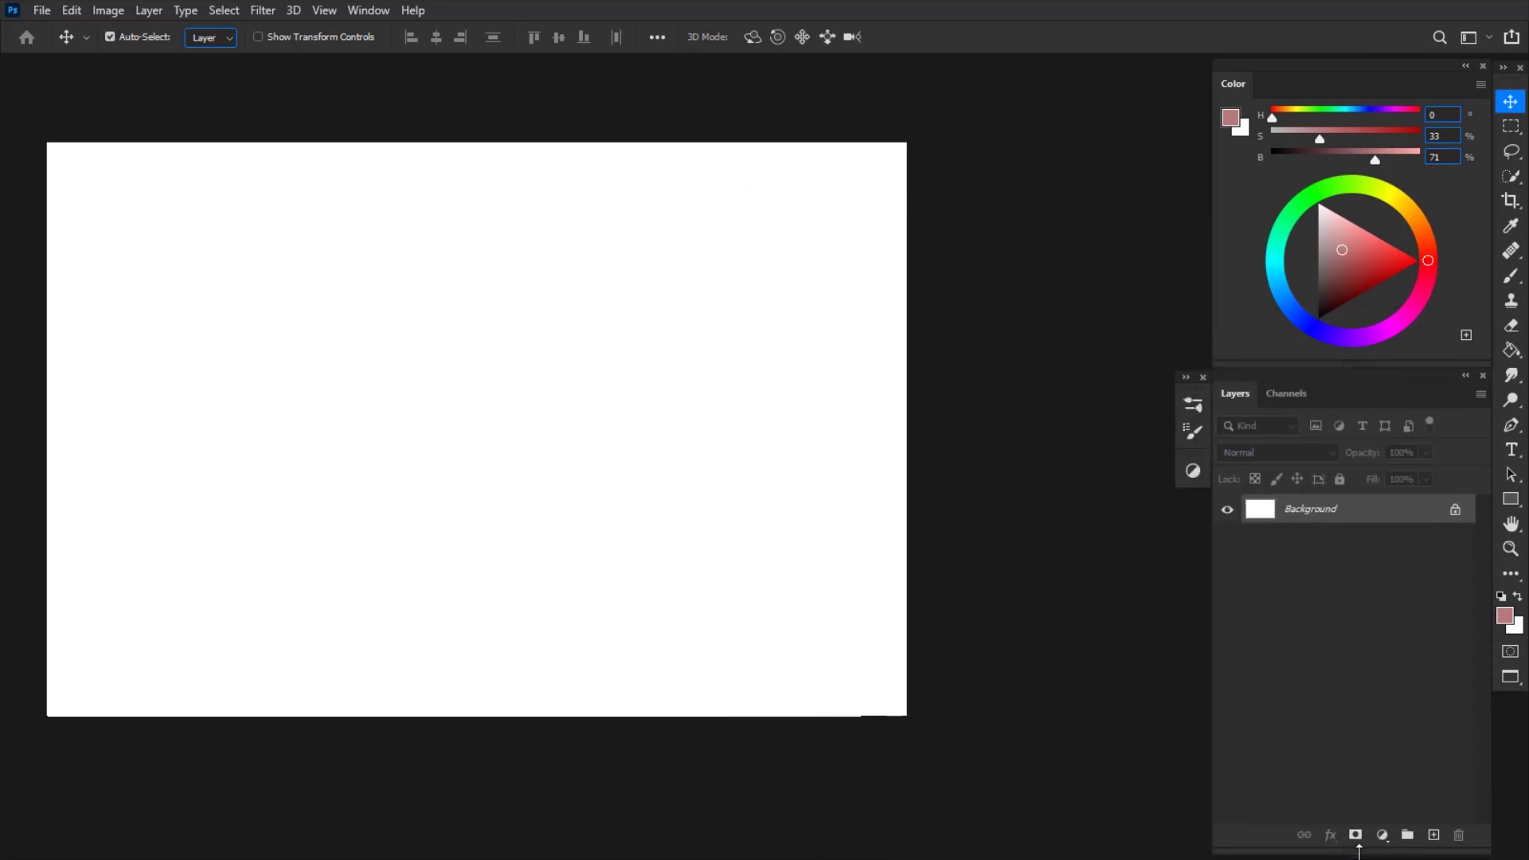
pyautogui.moveTo(1214, 703); pyautogui.dragTo(1266, 700)
pyautogui.moveTo(1213, 248); pyautogui.dragTo(1267, 247)
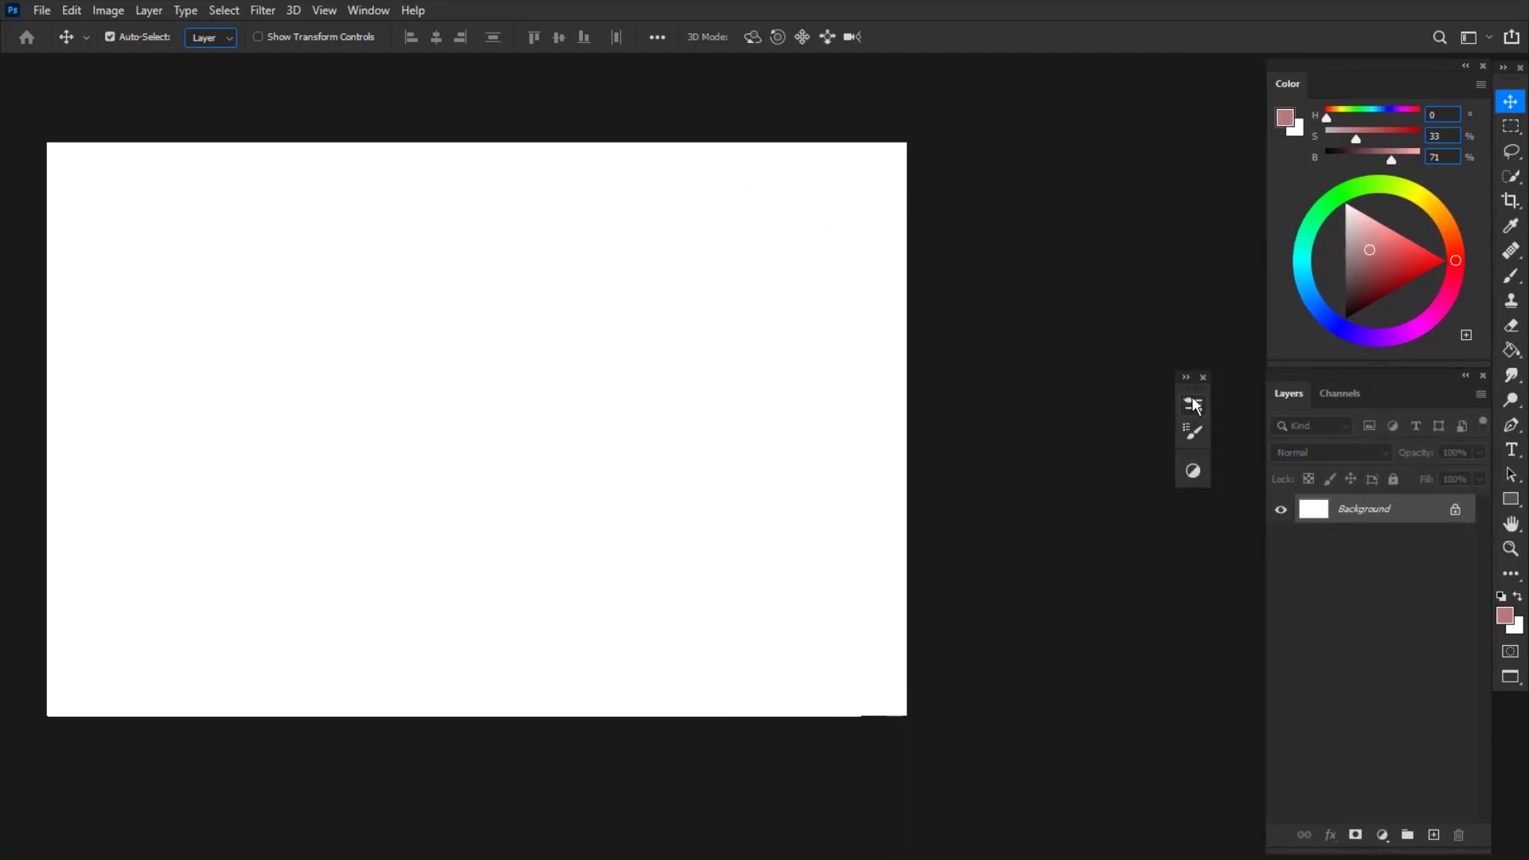
pyautogui.moveTo(1193, 390); pyautogui.dragTo(1250, 439)
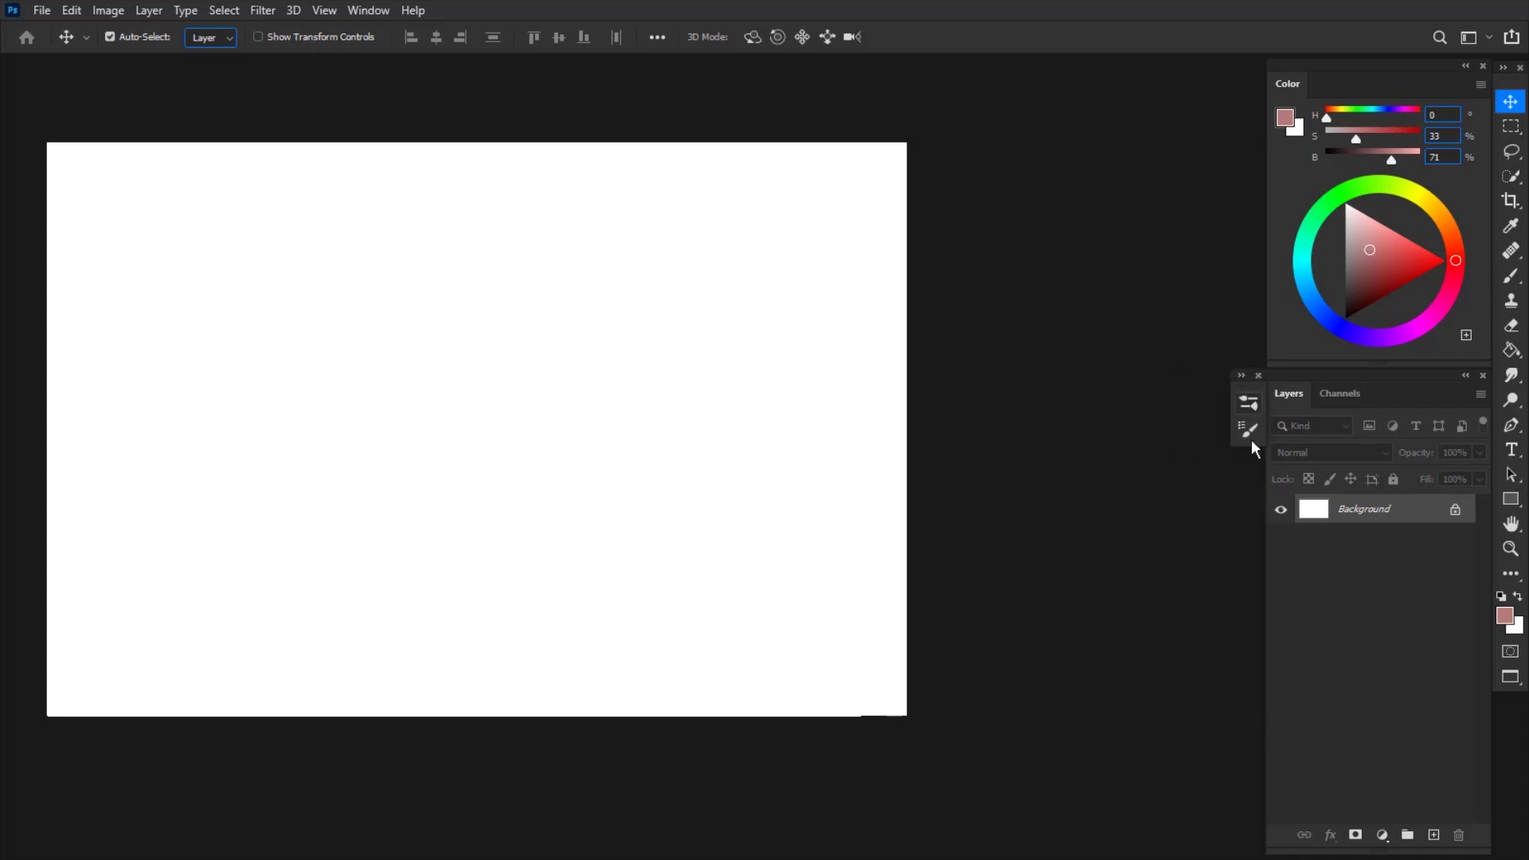
# Step: Open Adjustments from the Window menu and dock it as a collapsed icon in the panel stack
pyautogui.click(368, 10)
pyautogui.click(390, 160)
pyautogui.doubleClick(1117, 466)
pyautogui.moveTo(1247, 472); pyautogui.dragTo(1247, 471)
pyautogui.click(1248, 470)
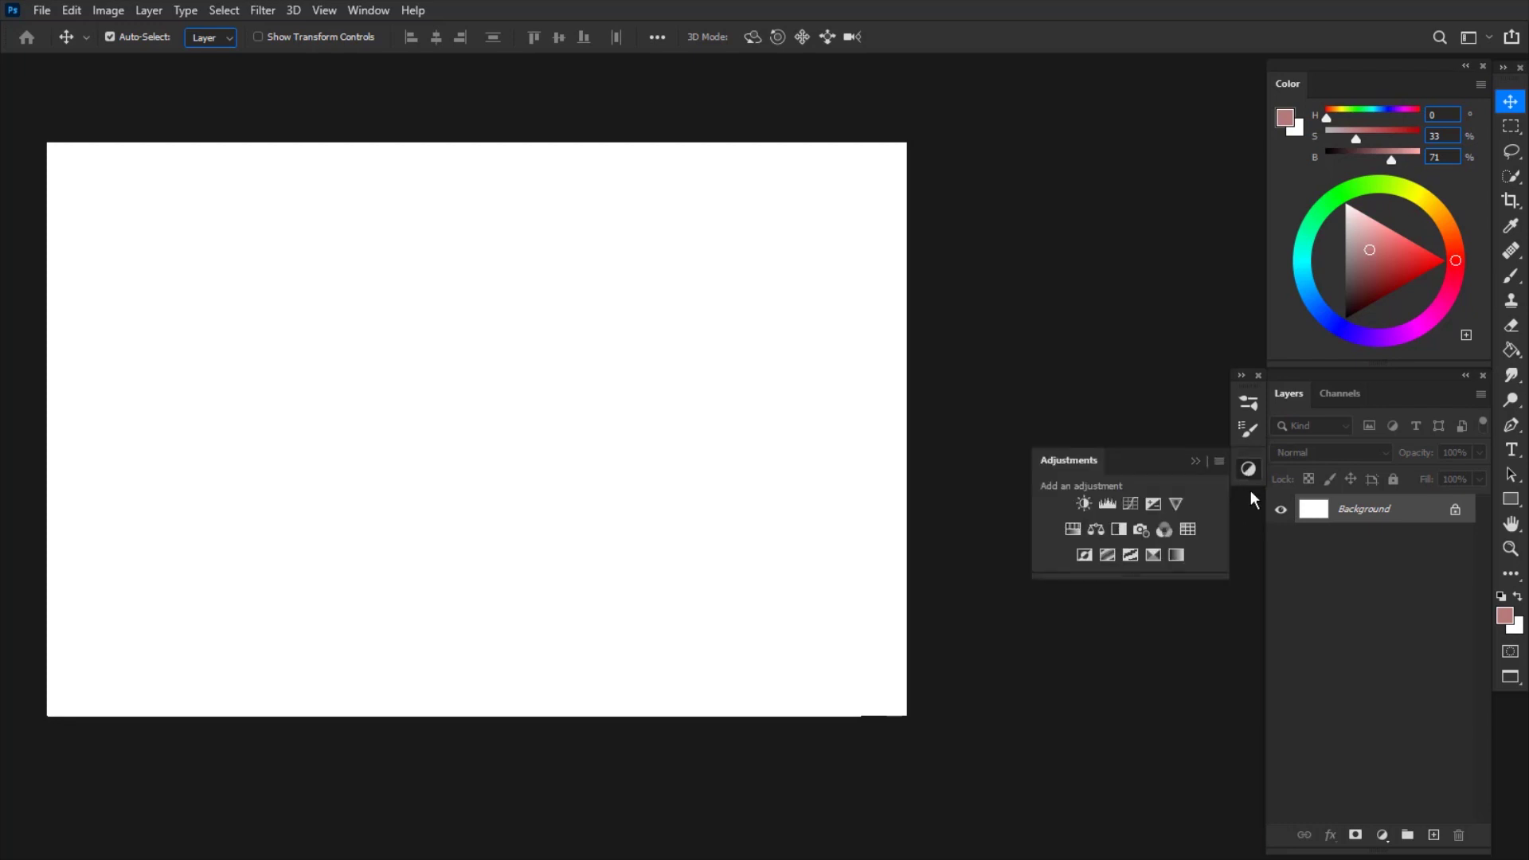
pyautogui.click(1248, 471)
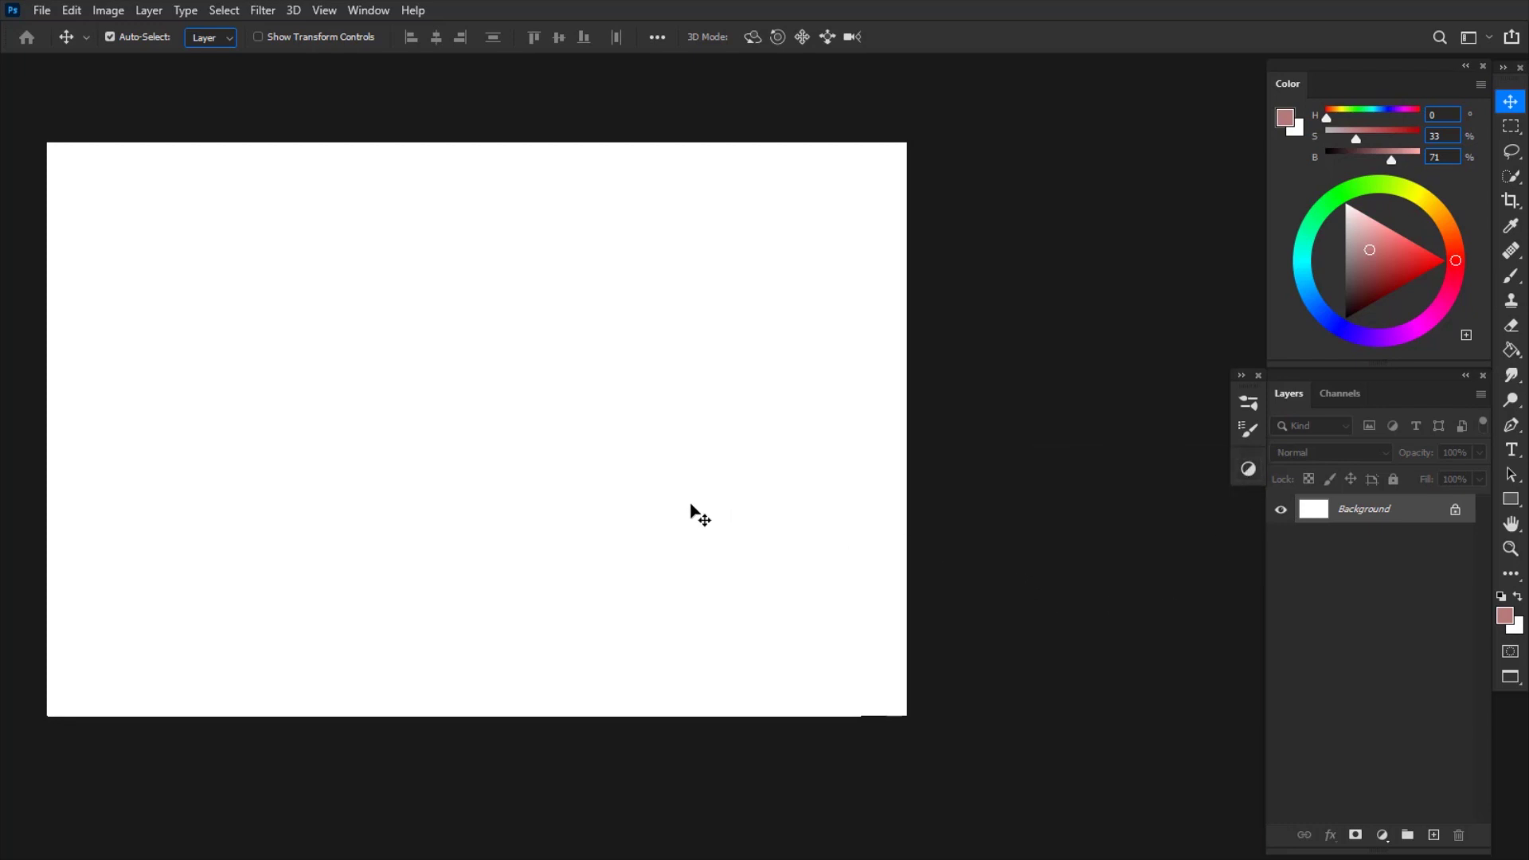
pyautogui.moveTo(661, 492); pyautogui.dragTo(771, 523)
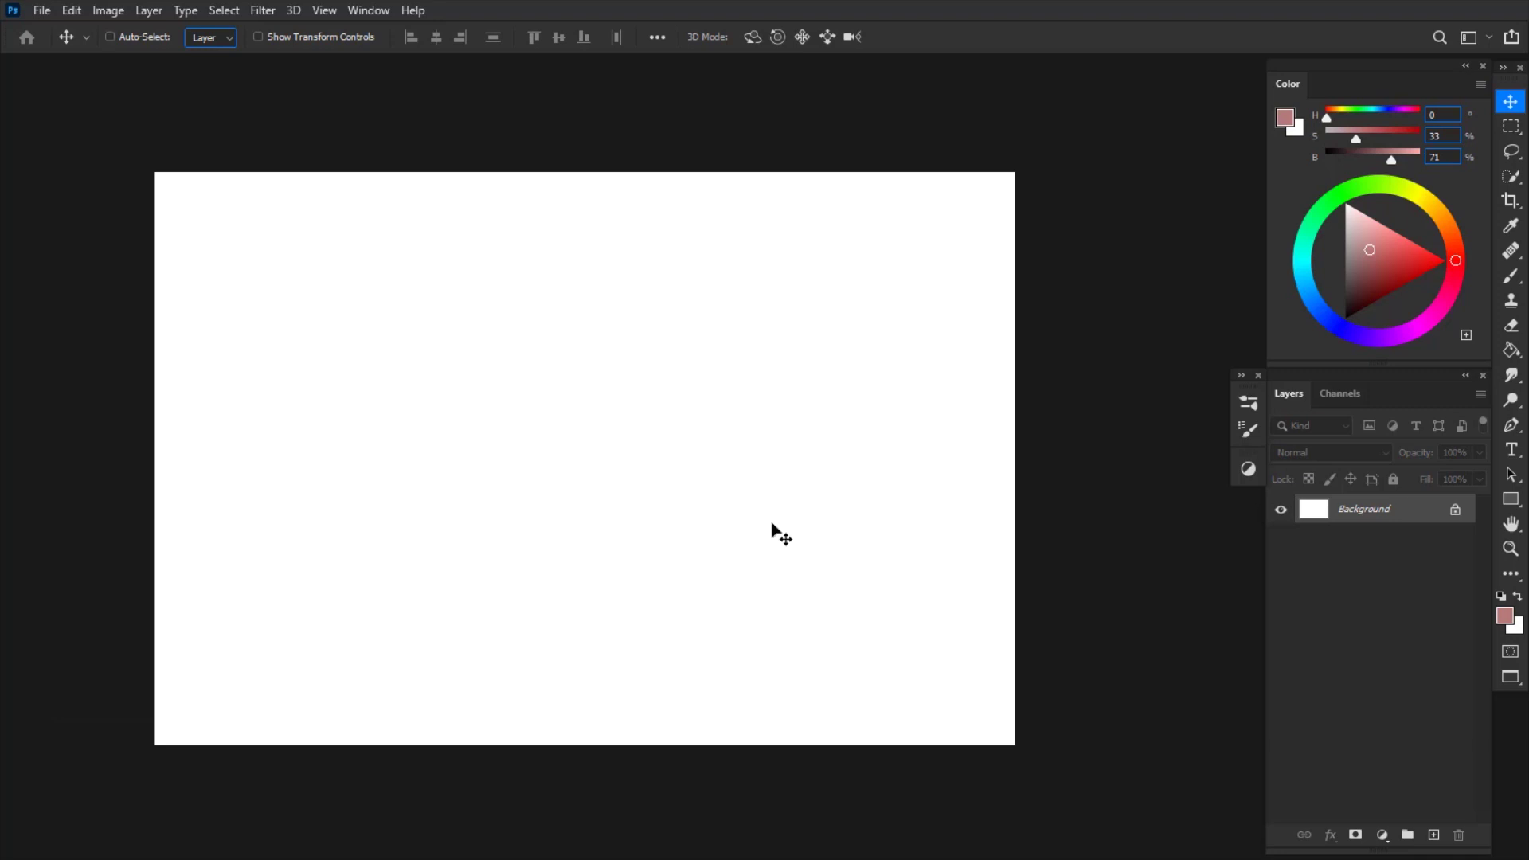
# Step: Crop the canvas to the 4 : 5 (8 : 10) portrait ratio and commit the crop
pyautogui.scroll(-1, 771, 523)
pyautogui.moveTo(657, 458); pyautogui.dragTo(700, 437)
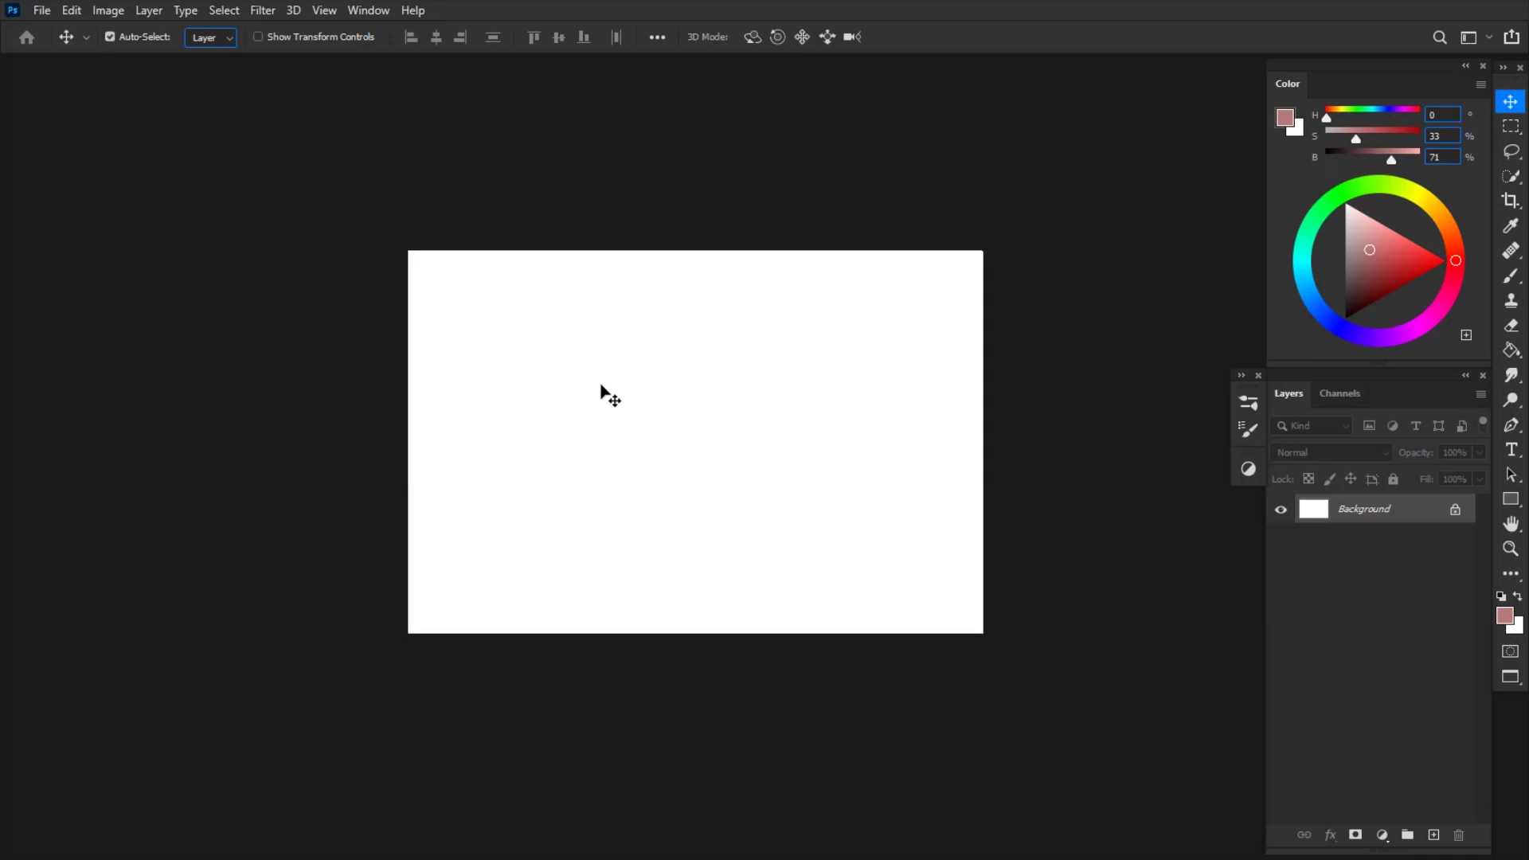
pyautogui.press('c')
pyautogui.click(164, 40)
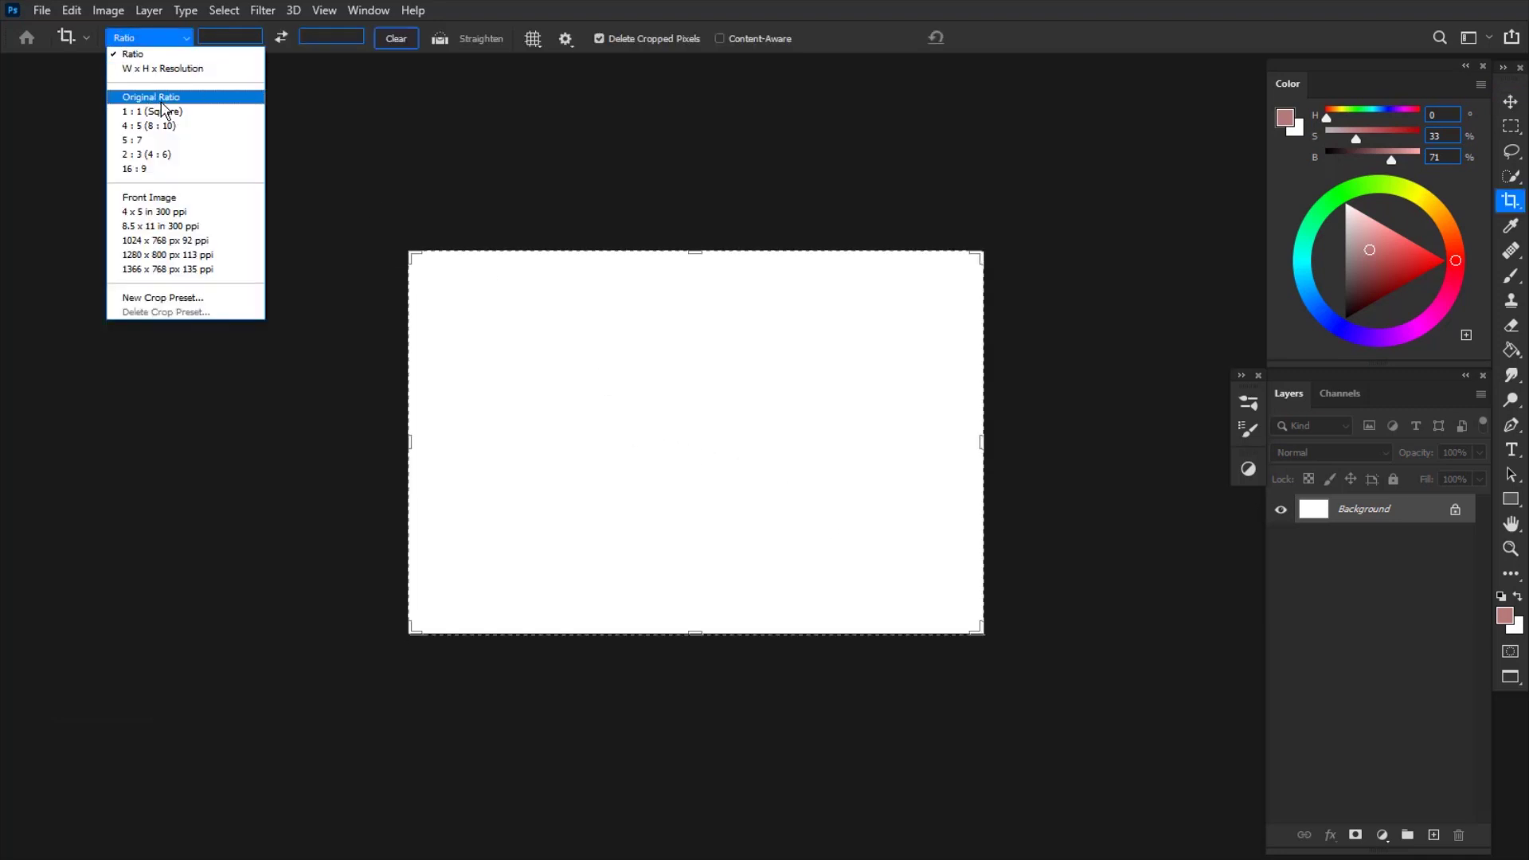
pyautogui.click(151, 125)
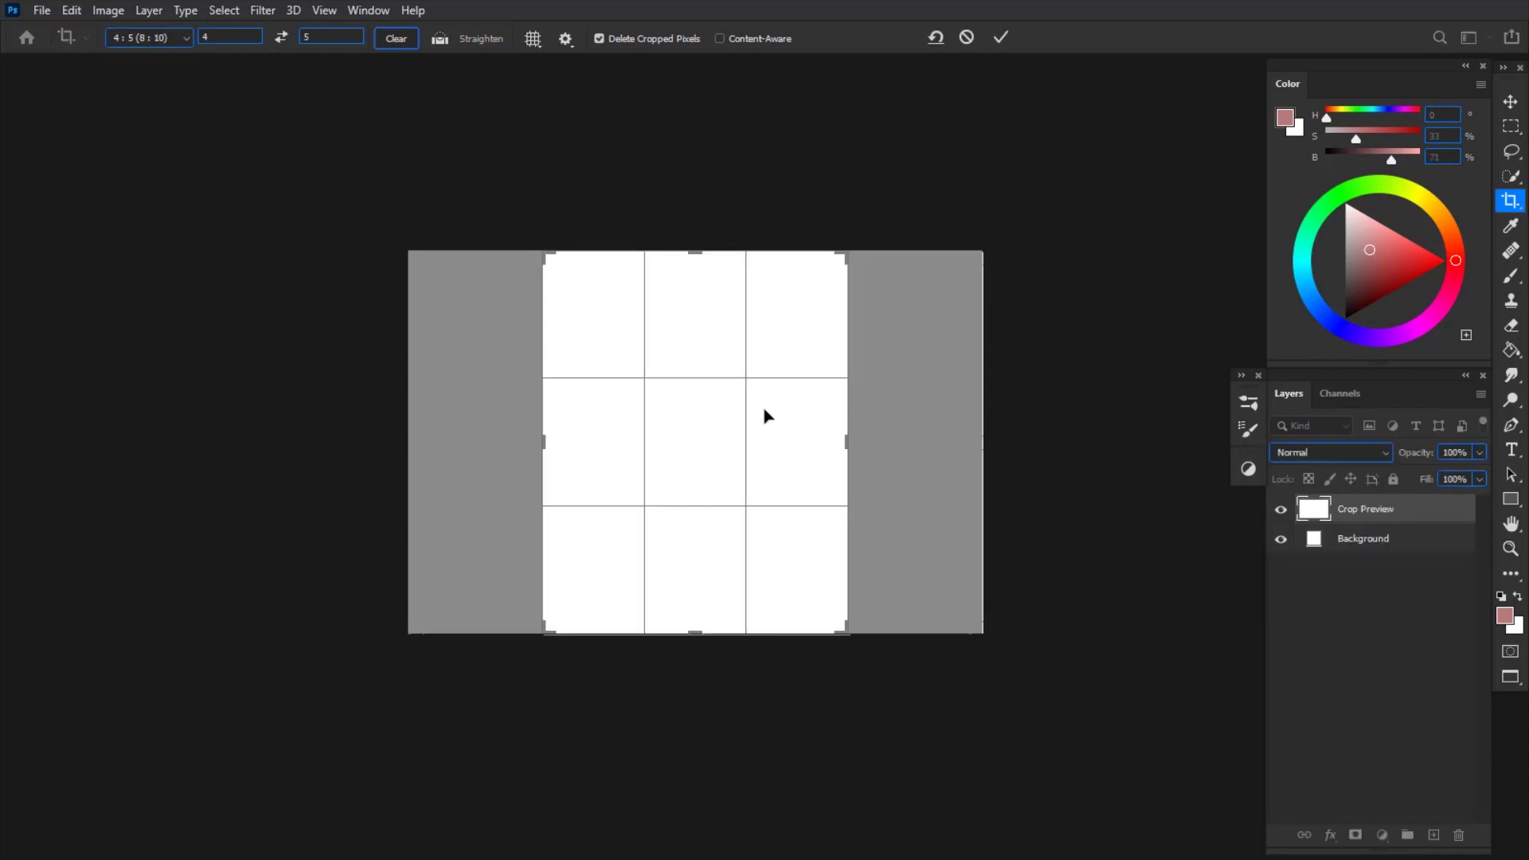
pyautogui.click(1001, 37)
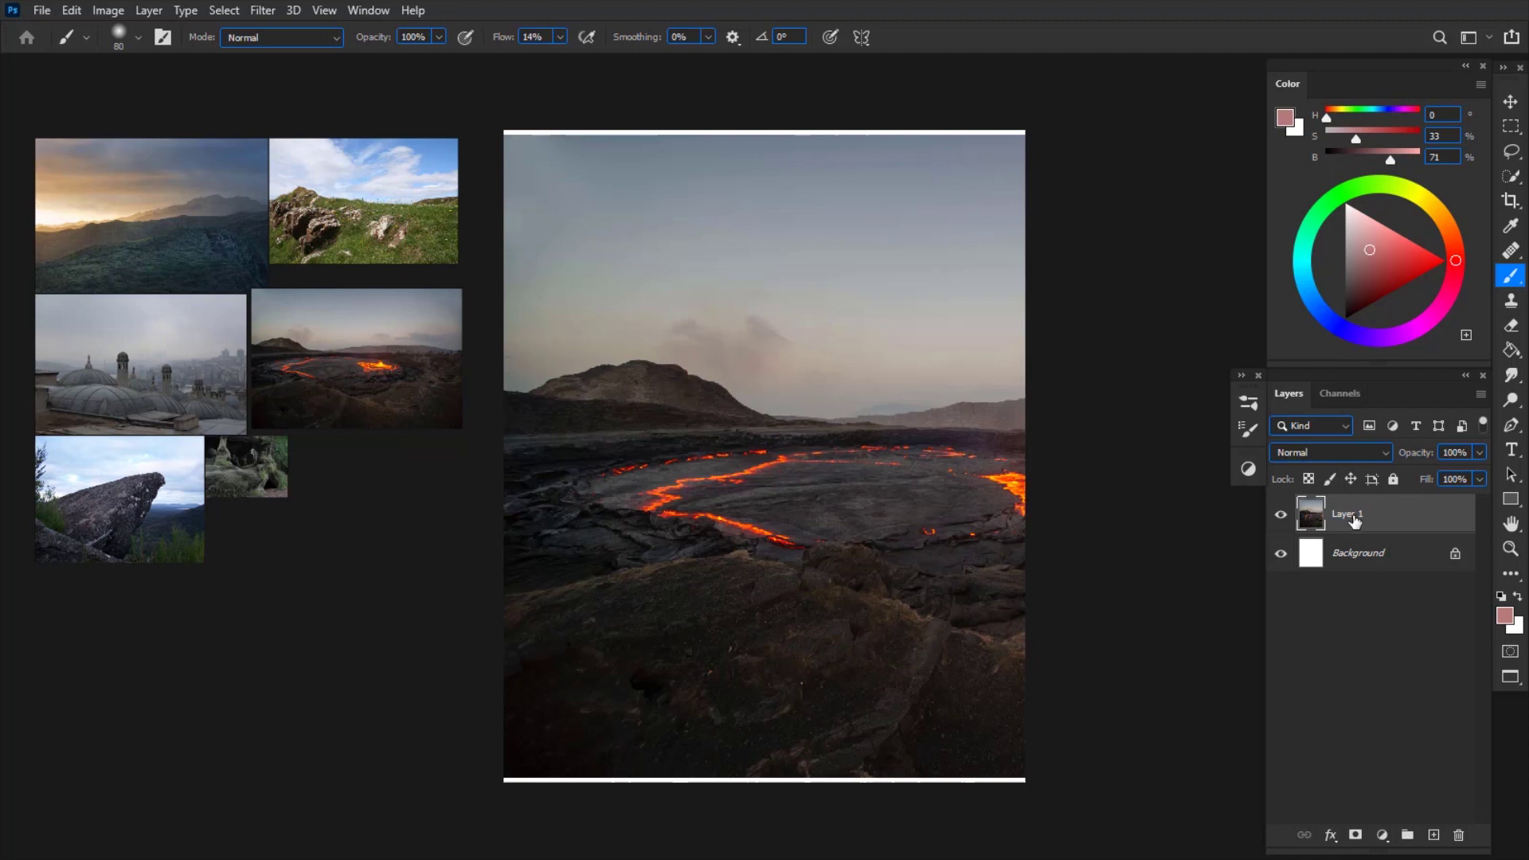
# Step: Move the lava photo layer down into the canvas's lower half and commit the transform
pyautogui.hotkey('ctrl', 't')
pyautogui.hotkey('ctrl', '-')
pyautogui.moveTo(796, 358); pyautogui.dragTo(773, 479)
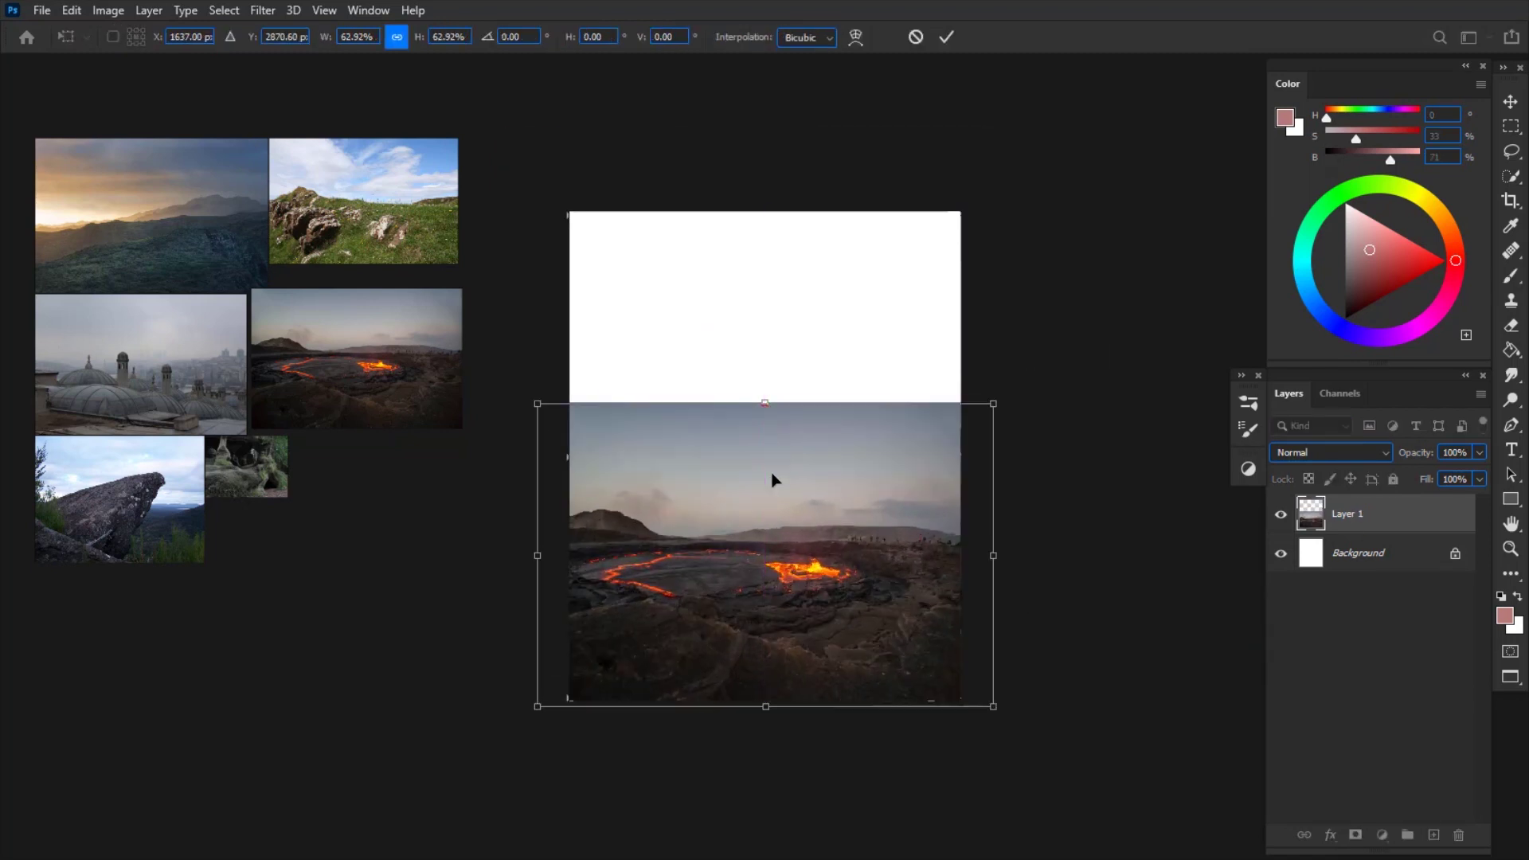
pyautogui.click(945, 37)
# Step: Paste the sunset reference as a new layer and stretch it across the canvas width
pyautogui.press('b')
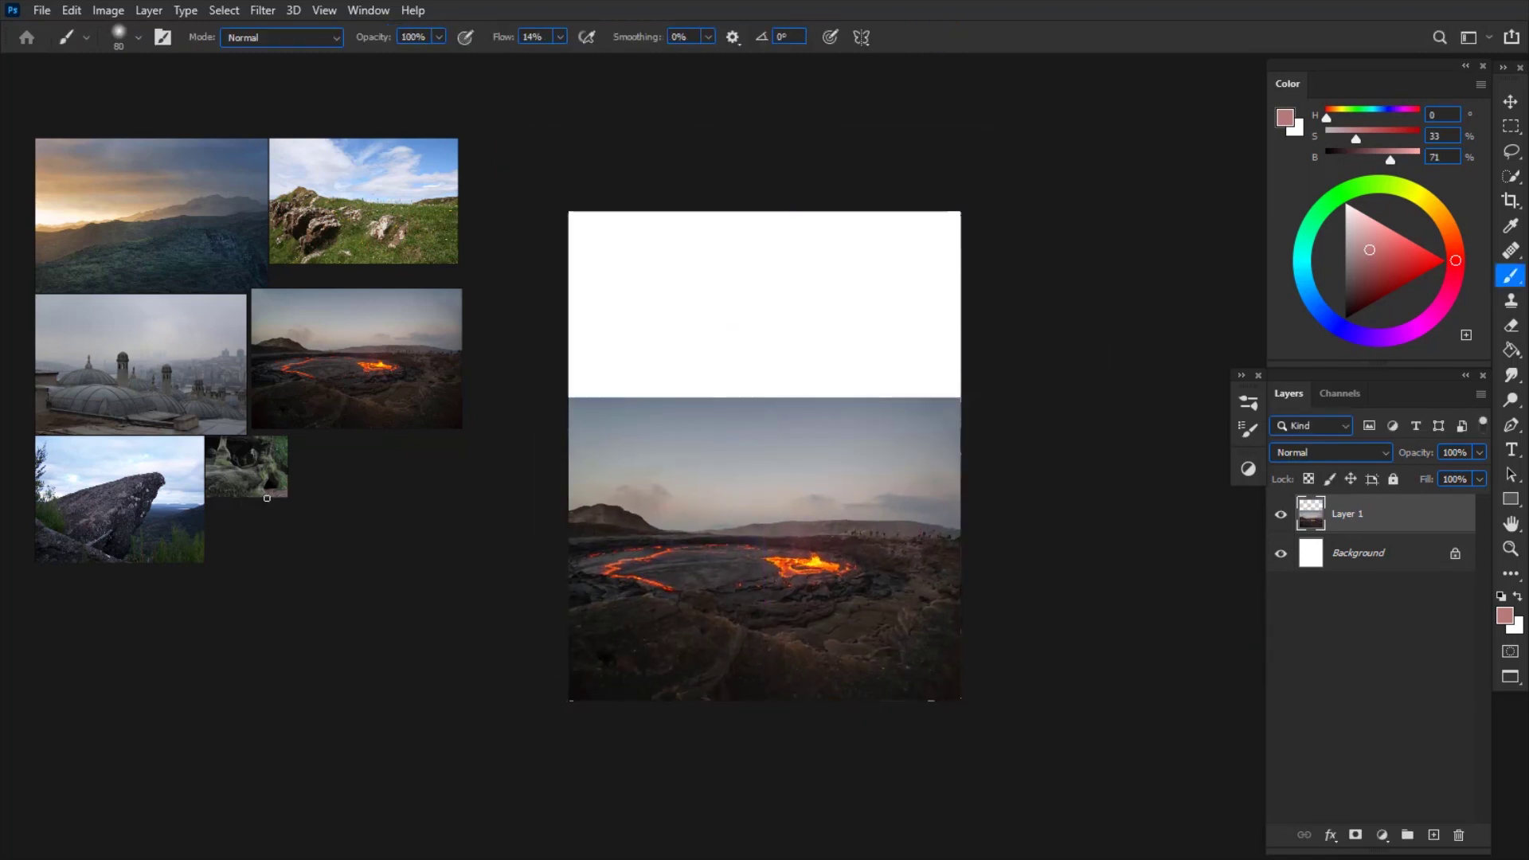
pyautogui.click(186, 274)
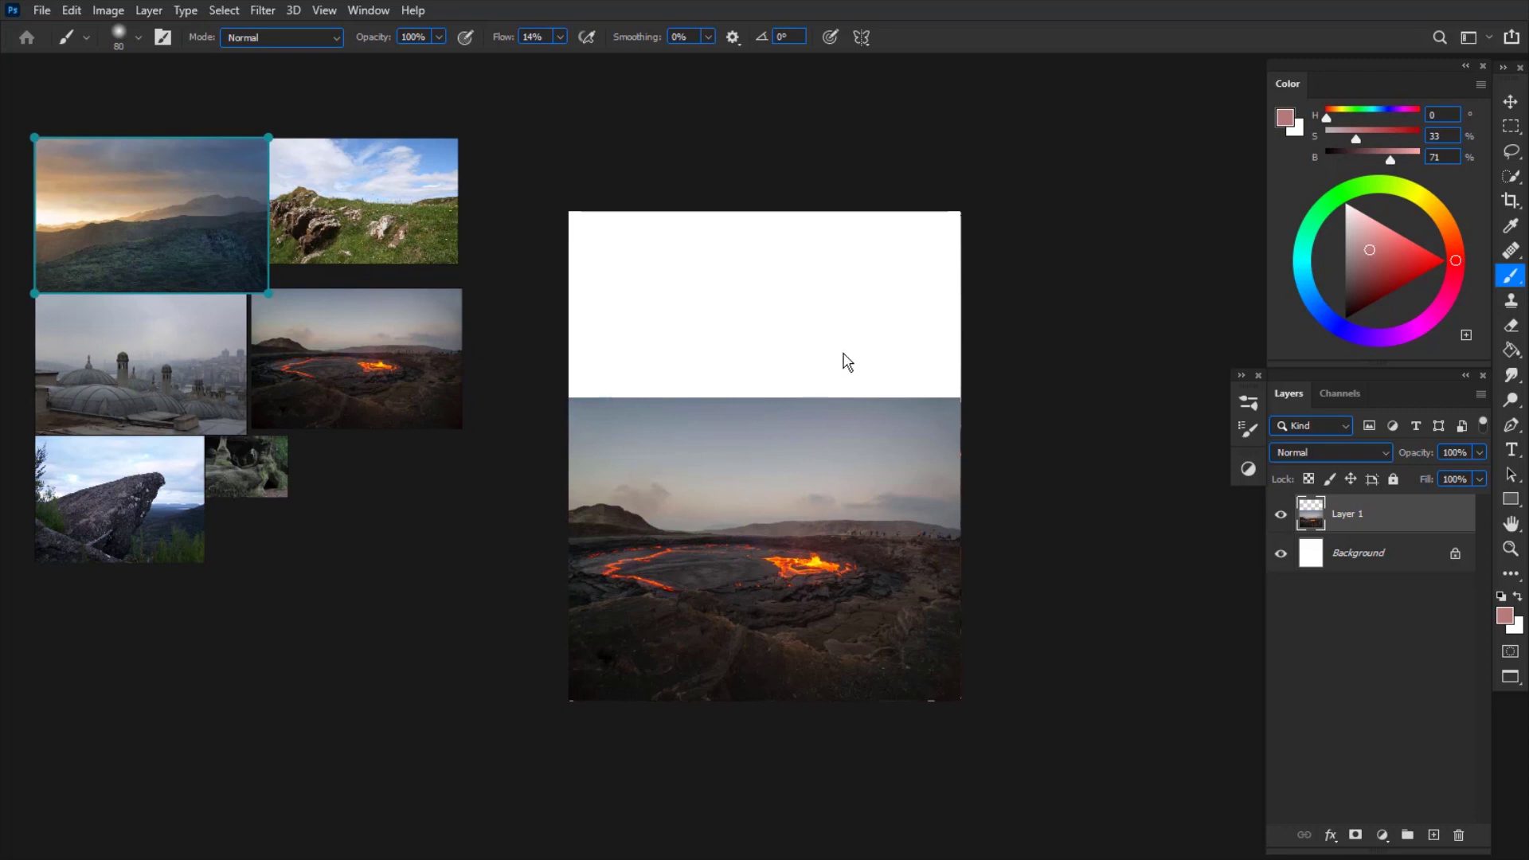
pyautogui.click(1380, 529)
pyautogui.hotkey('ctrl', 'v')
pyautogui.press('v')
pyautogui.moveTo(840, 507); pyautogui.dragTo(784, 522)
pyautogui.hotkey('ctrl', 't')
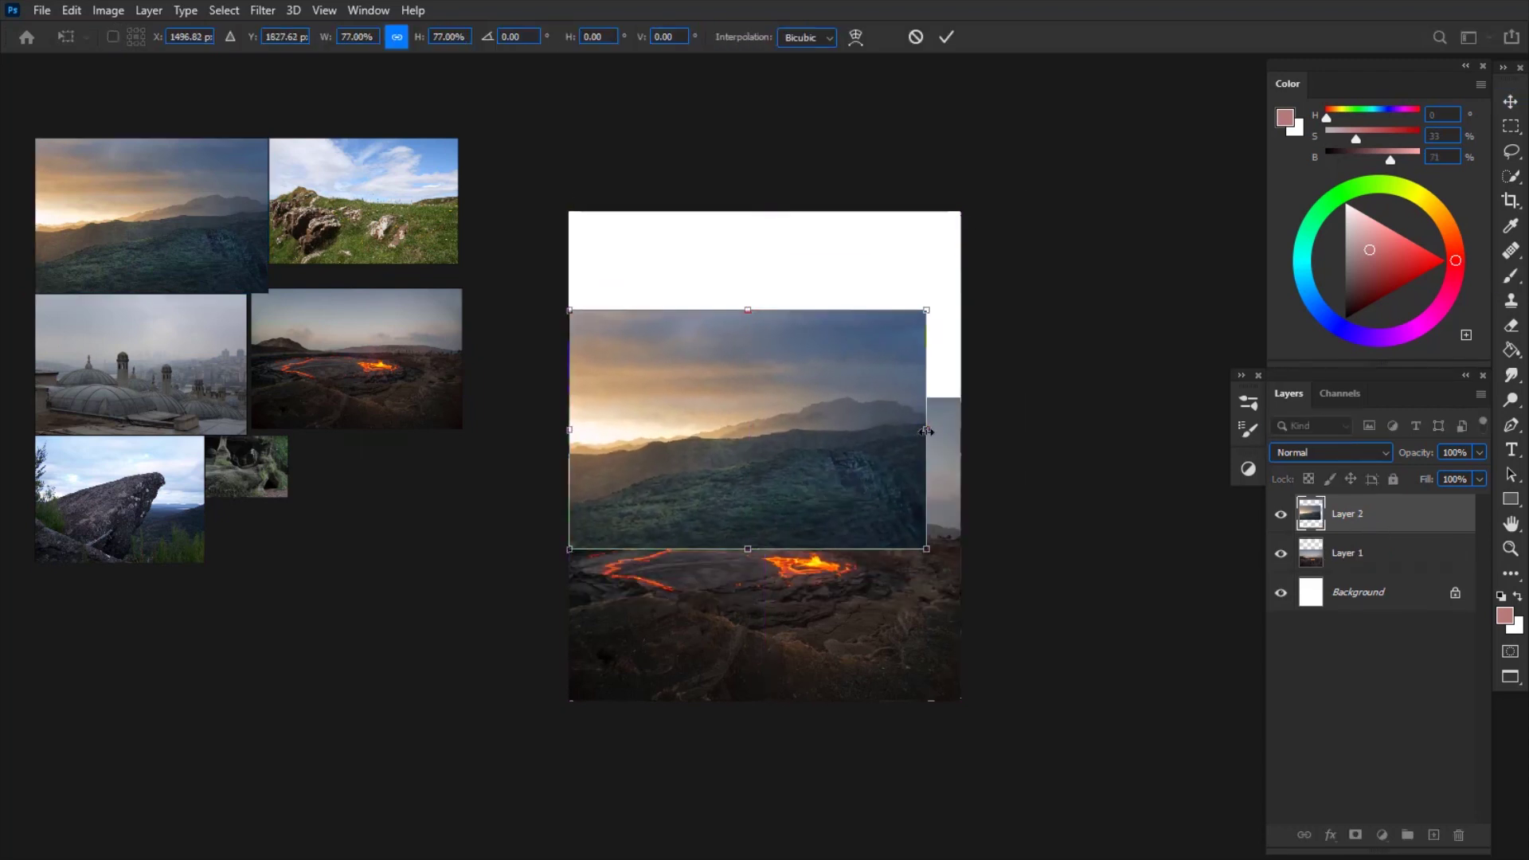
pyautogui.moveTo(924, 428); pyautogui.dragTo(960, 402)
pyautogui.press('Return')
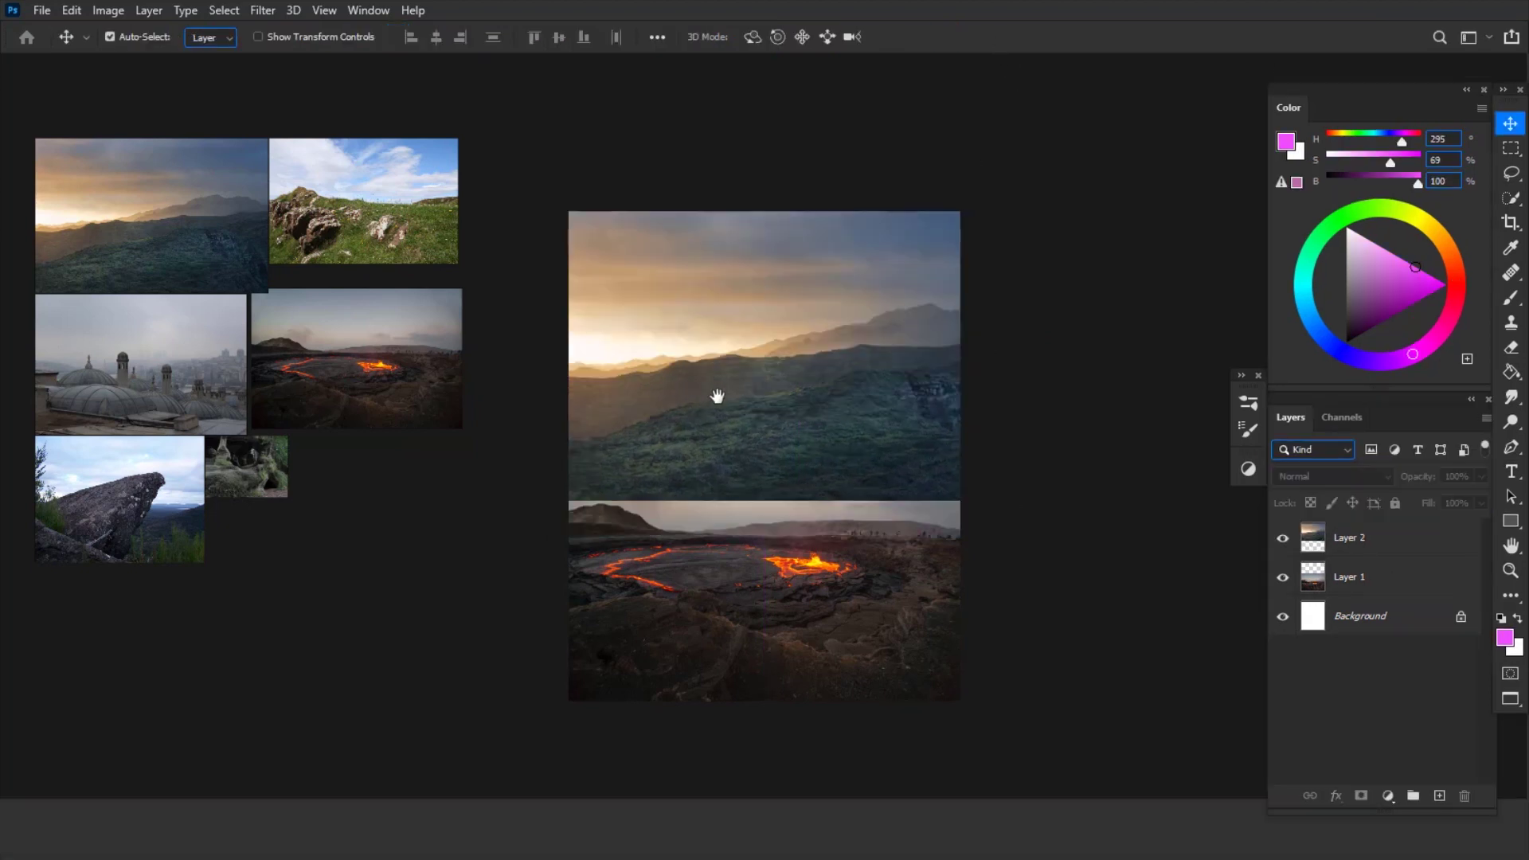
pyautogui.moveTo(716, 392); pyautogui.dragTo(729, 345)
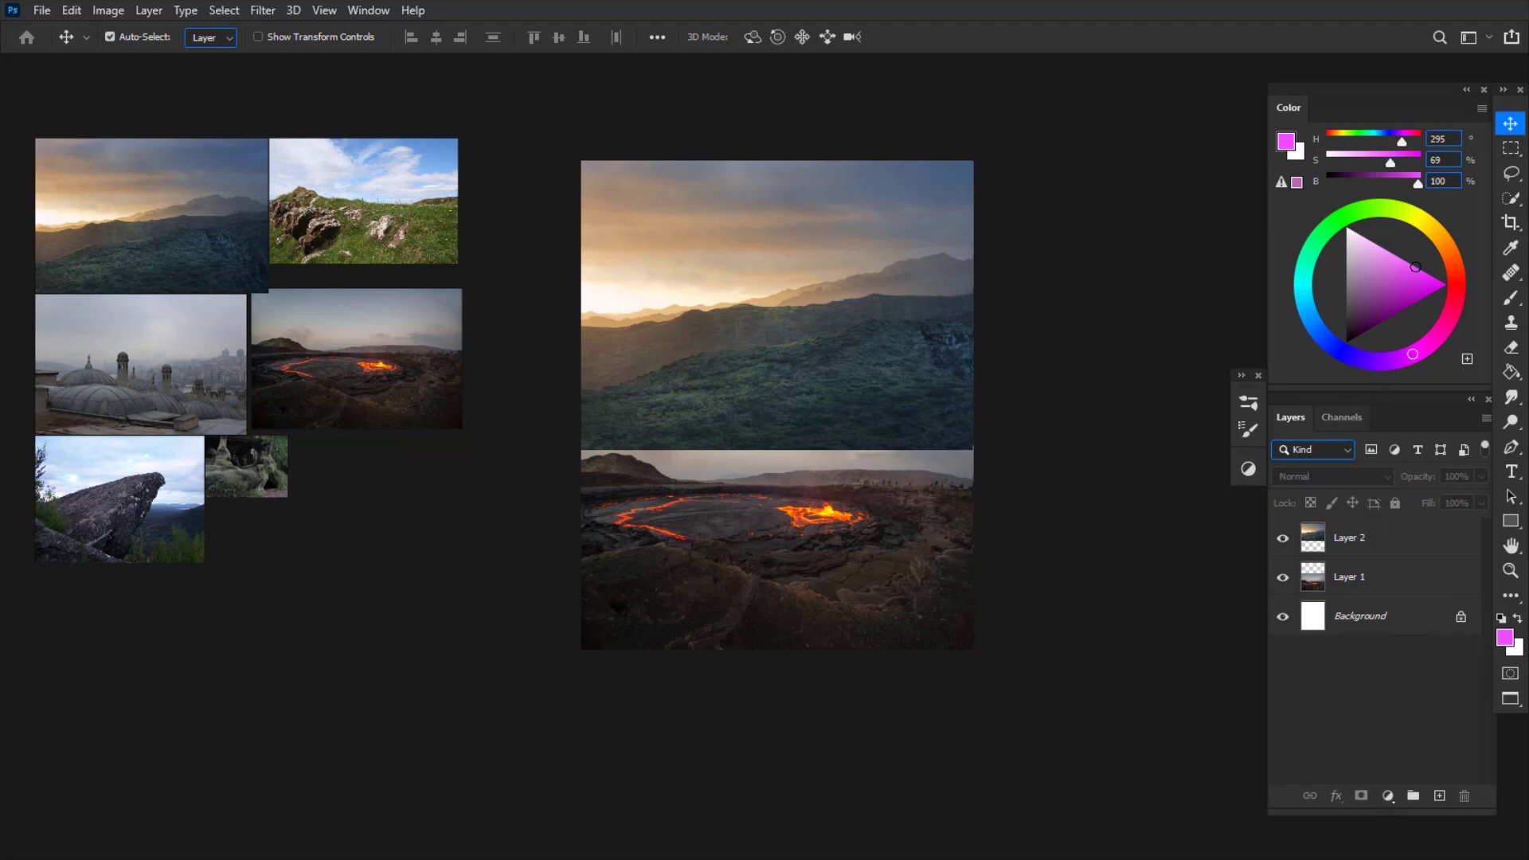
# Step: Switch to the Smudge tool from the blur, sharpen and smudge group, then open the Edit menu
pyautogui.click(1511, 400)
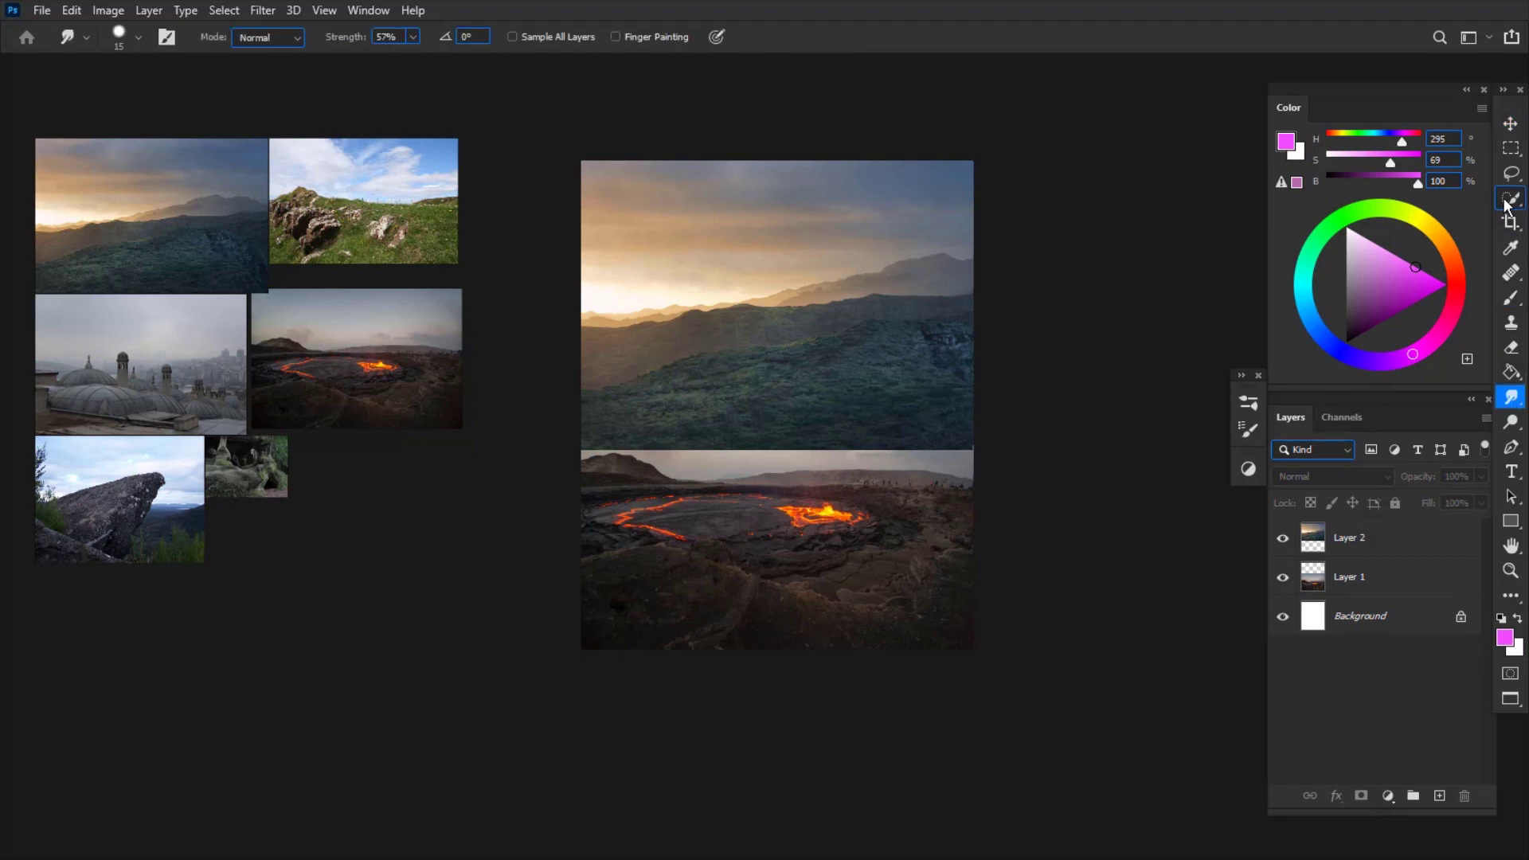
pyautogui.click(1511, 125)
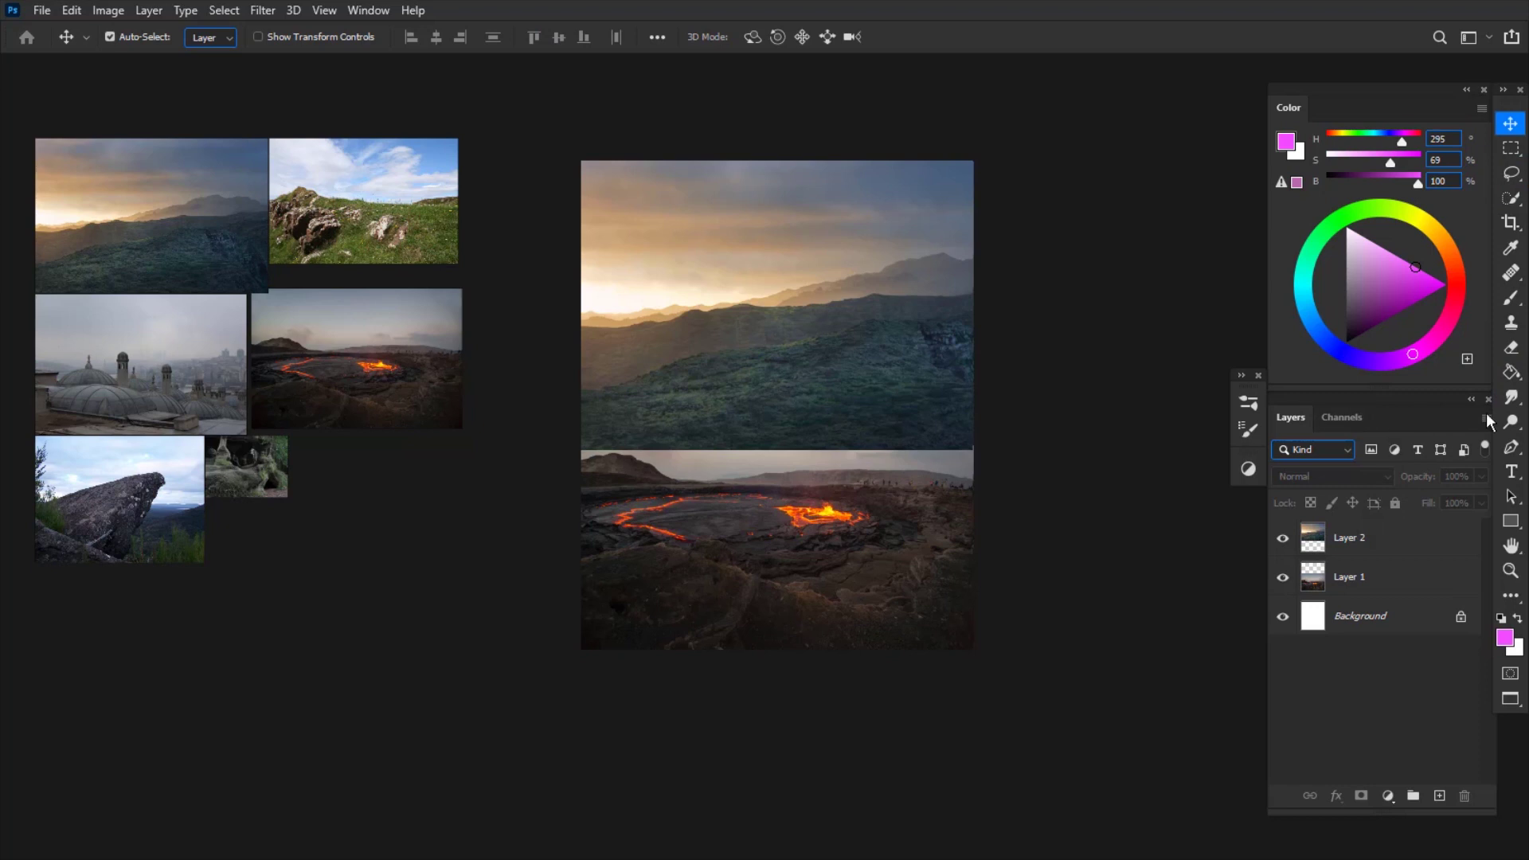
pyautogui.rightClick(1517, 396)
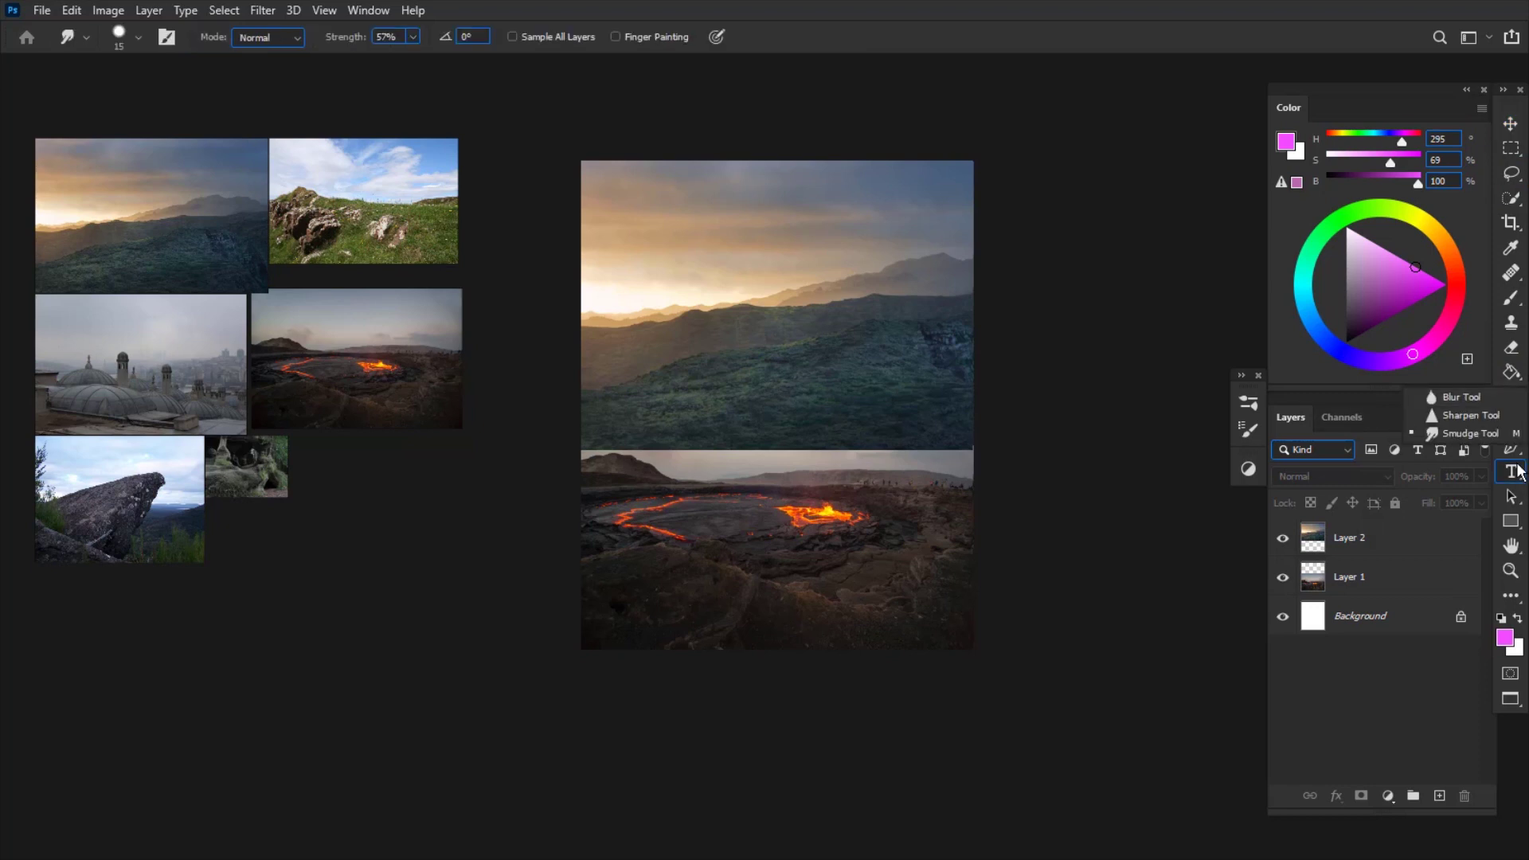
pyautogui.click(1433, 434)
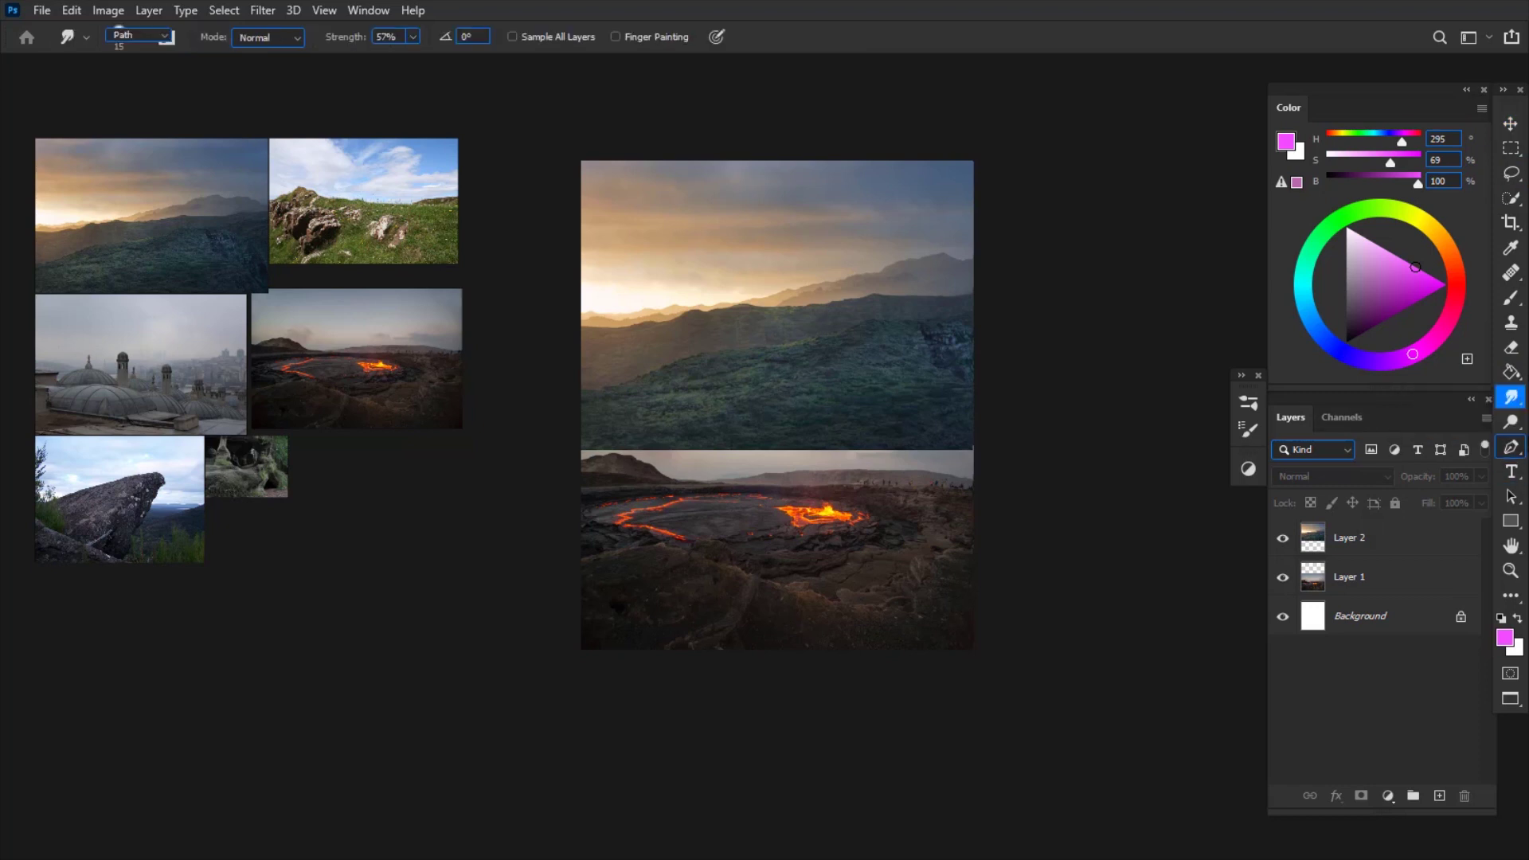
pyautogui.click(71, 10)
# Step: Open Keyboard Shortcuts and Menus with Tools as the shortcut category
pyautogui.click(119, 734)
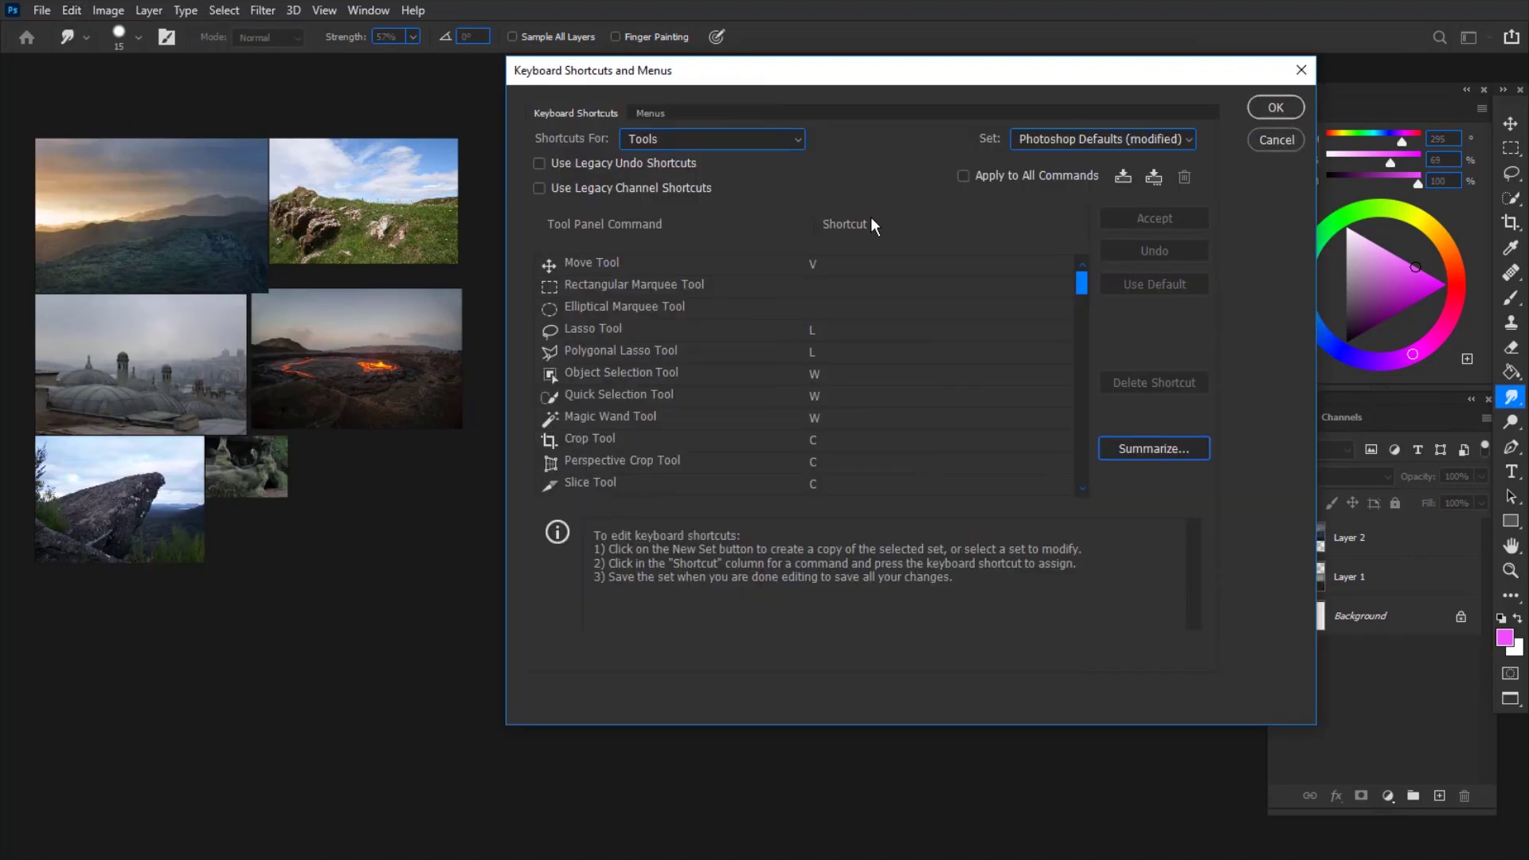
pyautogui.scroll(-7, 761, 327)
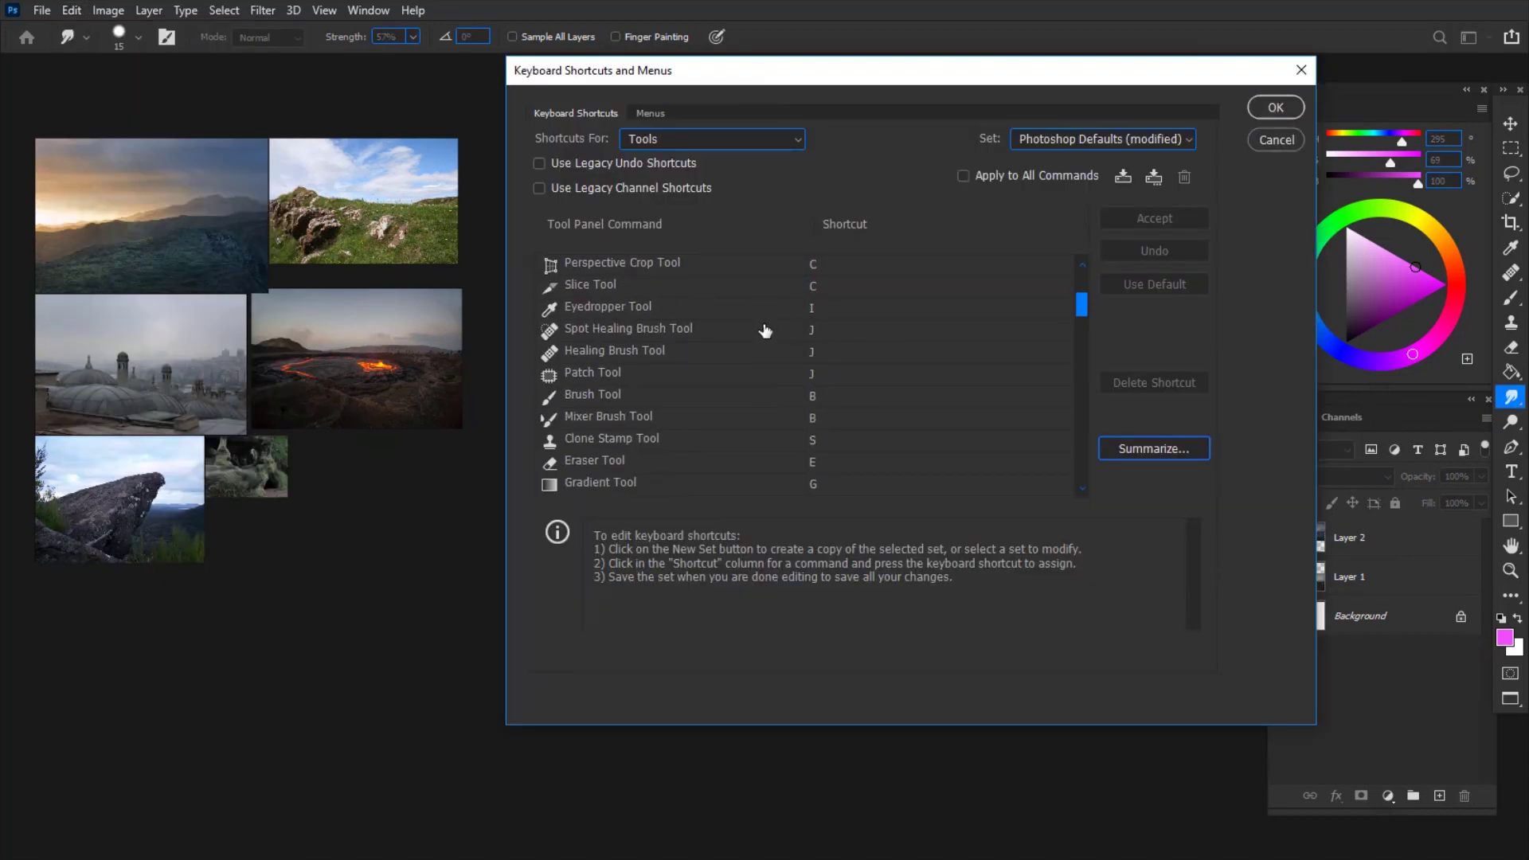
pyautogui.scroll(3, 729, 324)
pyautogui.click(672, 139)
pyautogui.click(668, 190)
pyautogui.scroll(-5, 760, 382)
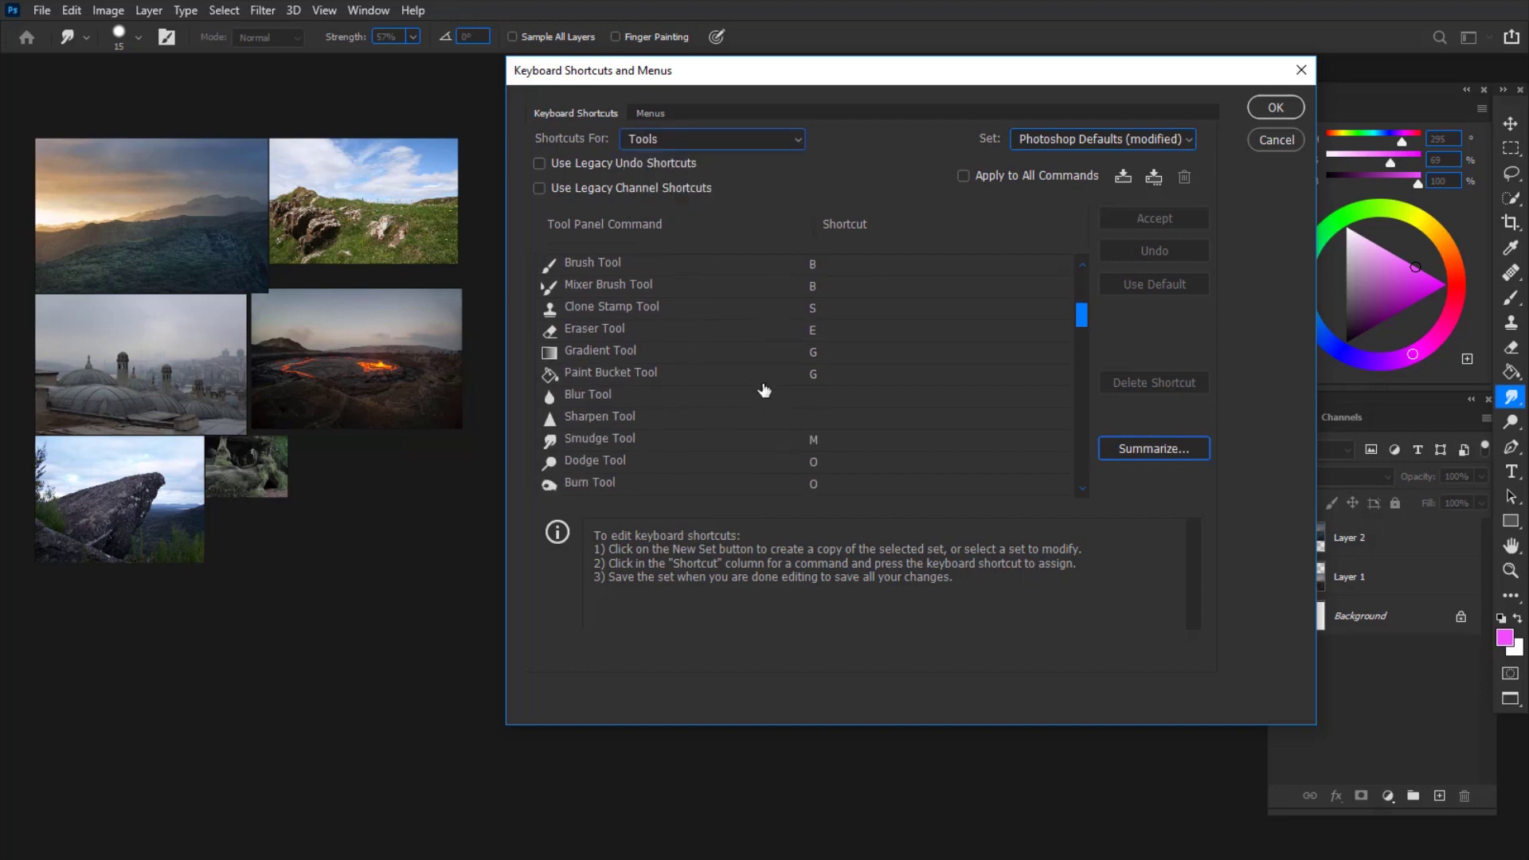
pyautogui.click(689, 142)
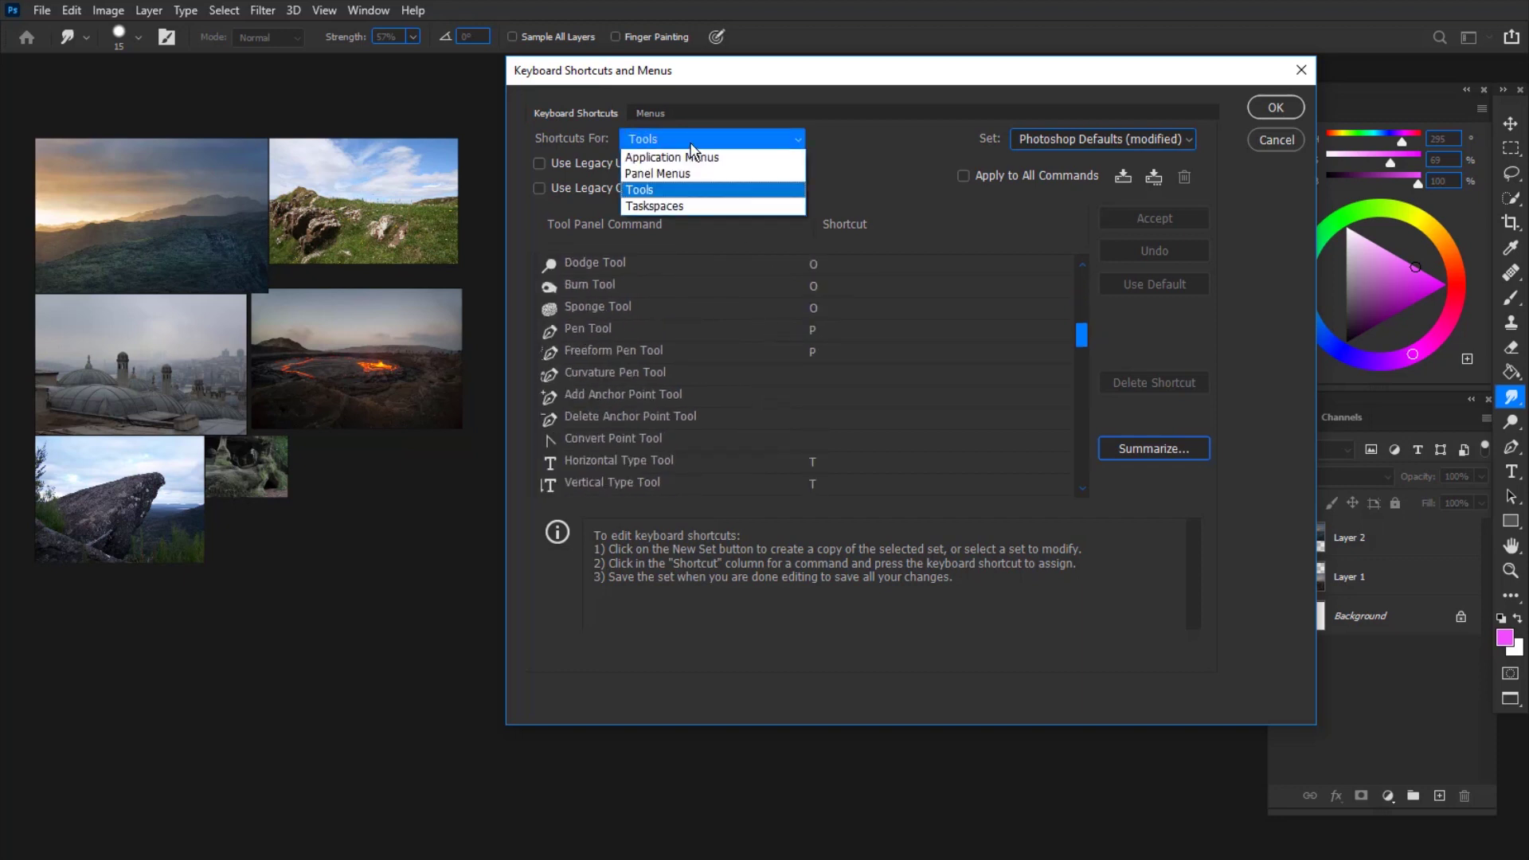
pyautogui.press('Escape')
# Step: Assign N as the Foreground Color Picker shortcut and accept it
pyautogui.scroll(-5, 683, 406)
pyautogui.scroll(-10, 684, 406)
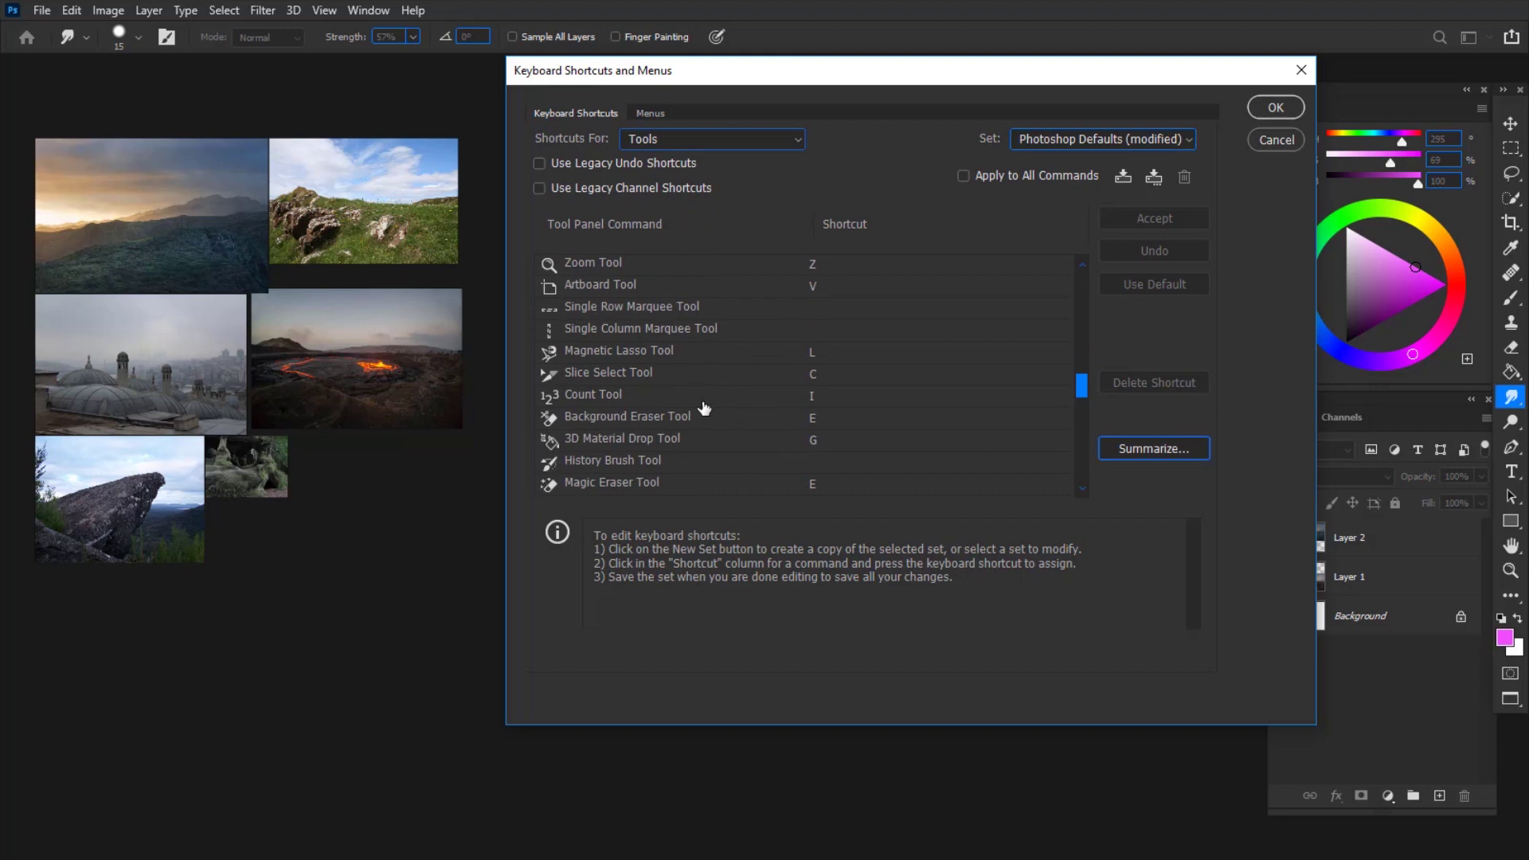
pyautogui.scroll(-8, 713, 419)
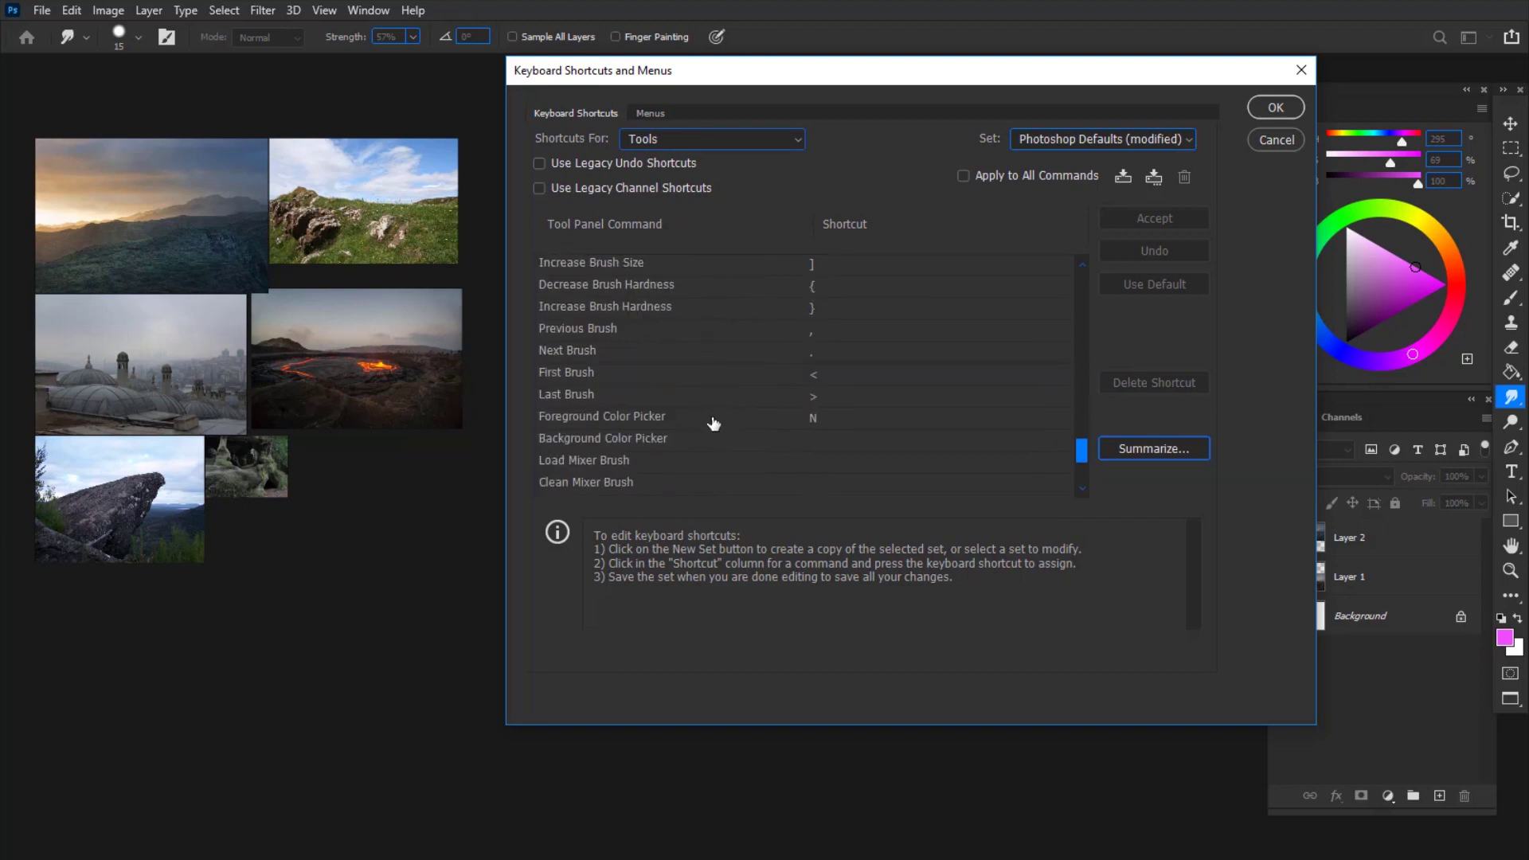
pyautogui.click(637, 331)
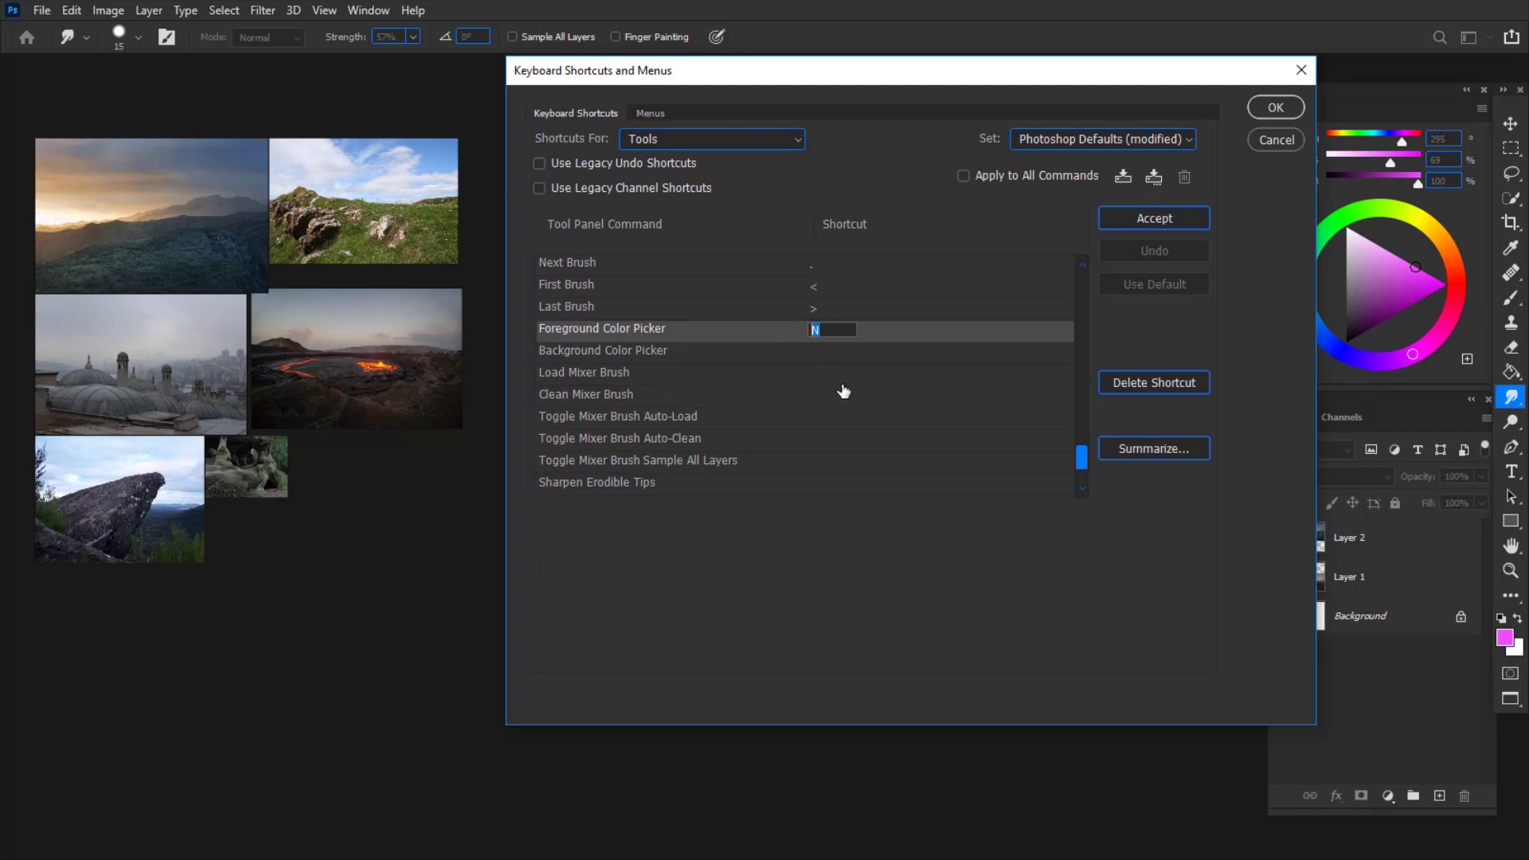
pyautogui.click(1148, 220)
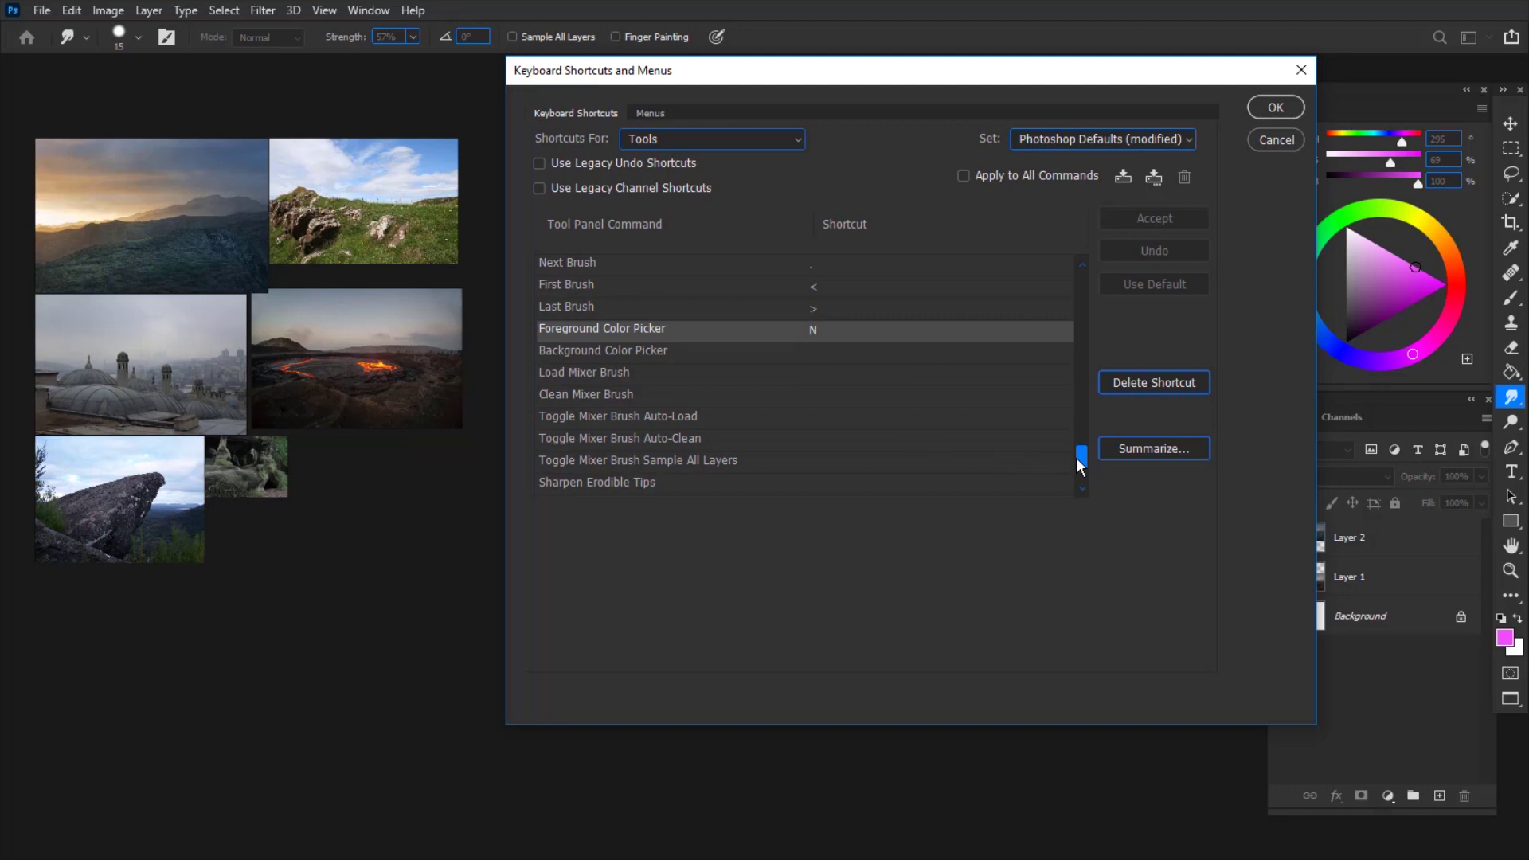
# Step: Scroll through the existing Tools shortcuts list to review them
pyautogui.moveTo(1076, 457); pyautogui.dragTo(1073, 415)
pyautogui.scroll(5, 631, 343)
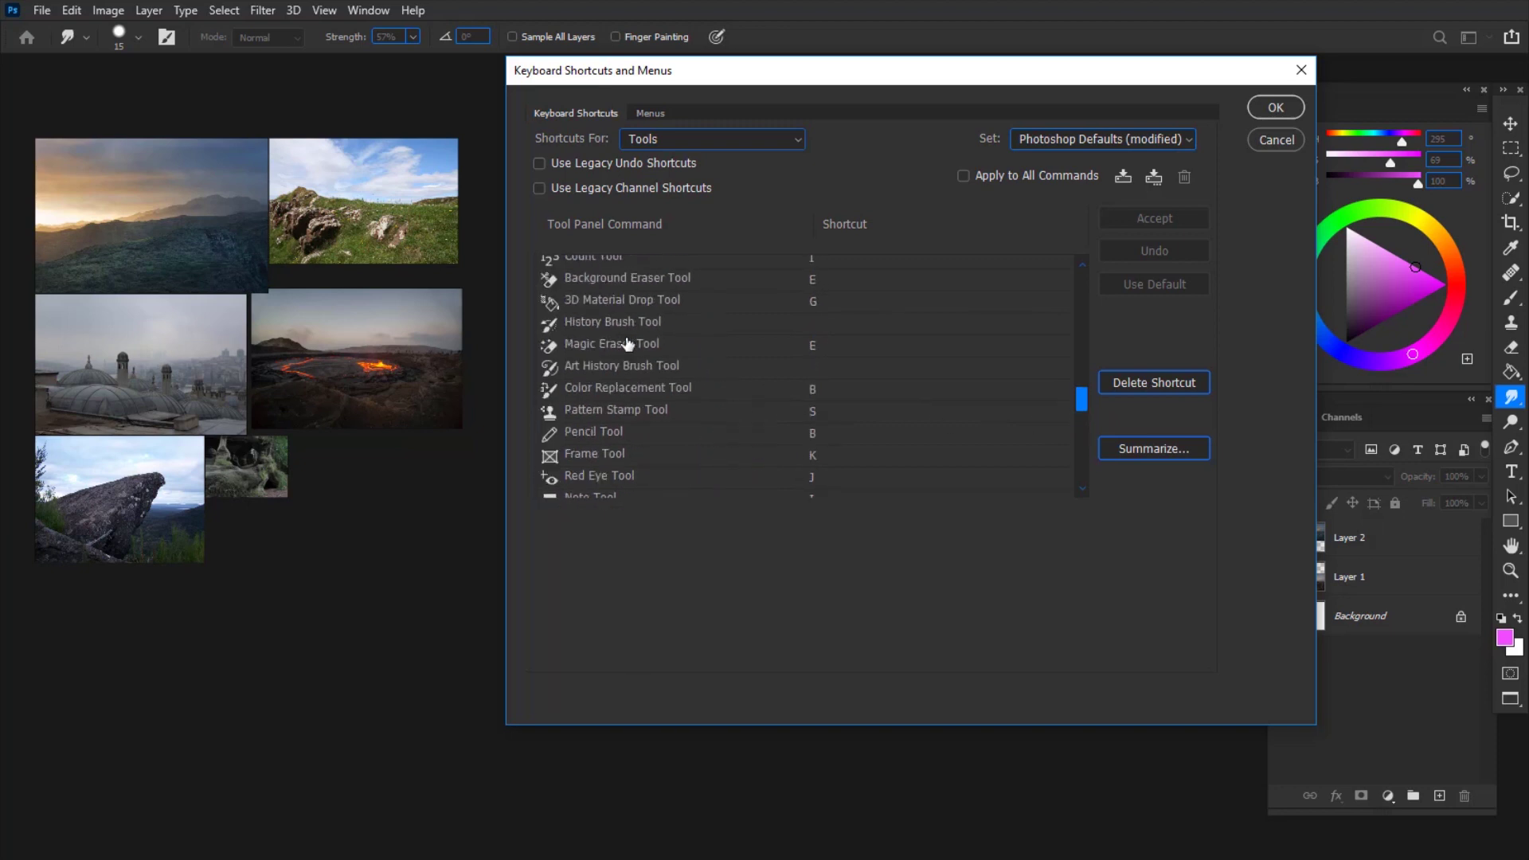
pyautogui.scroll(3, 644, 358)
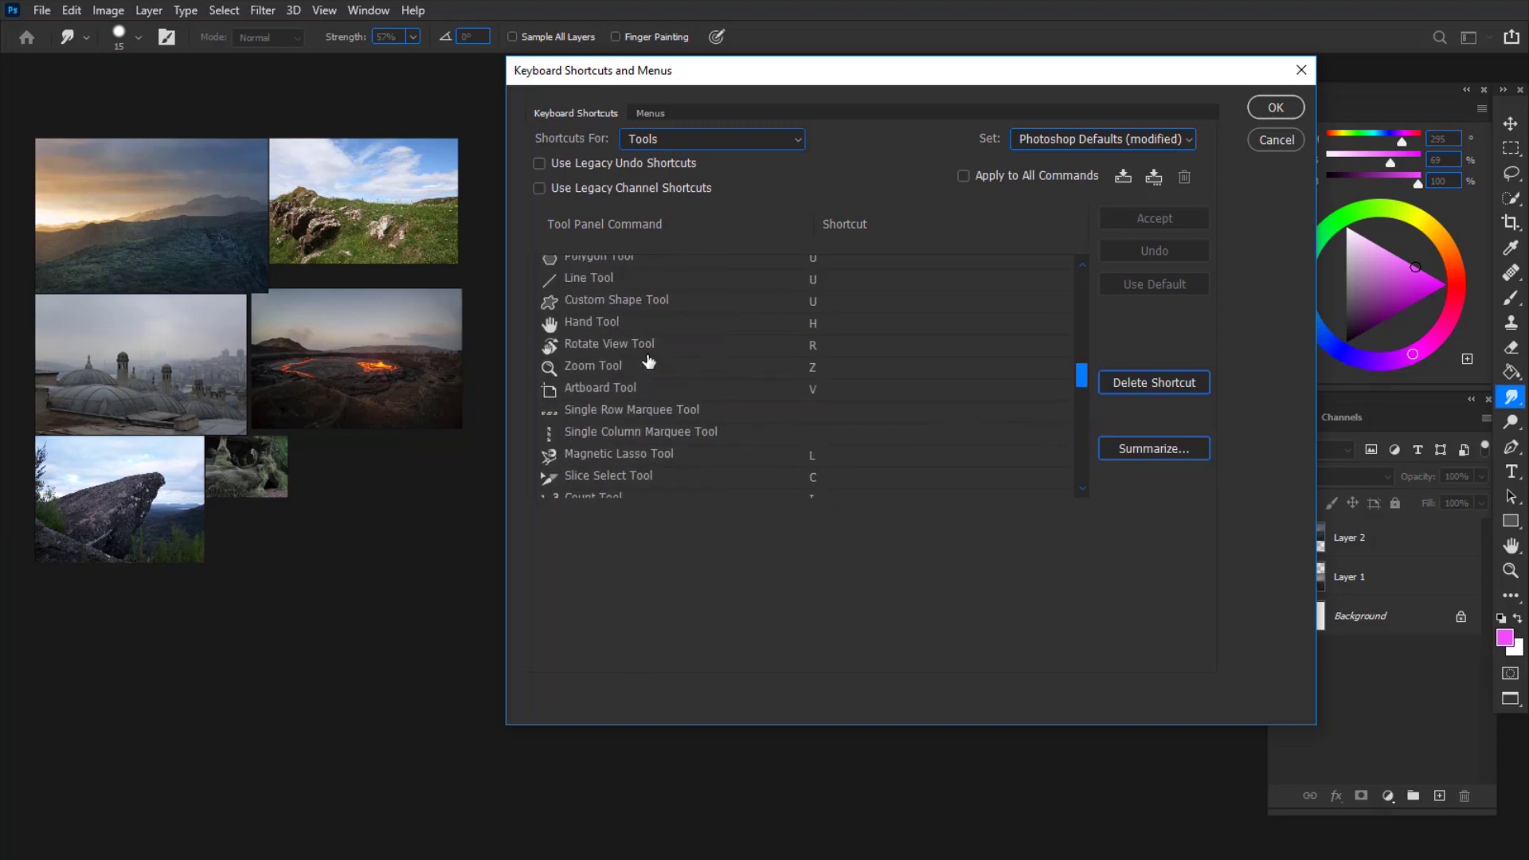
pyautogui.scroll(8, 649, 362)
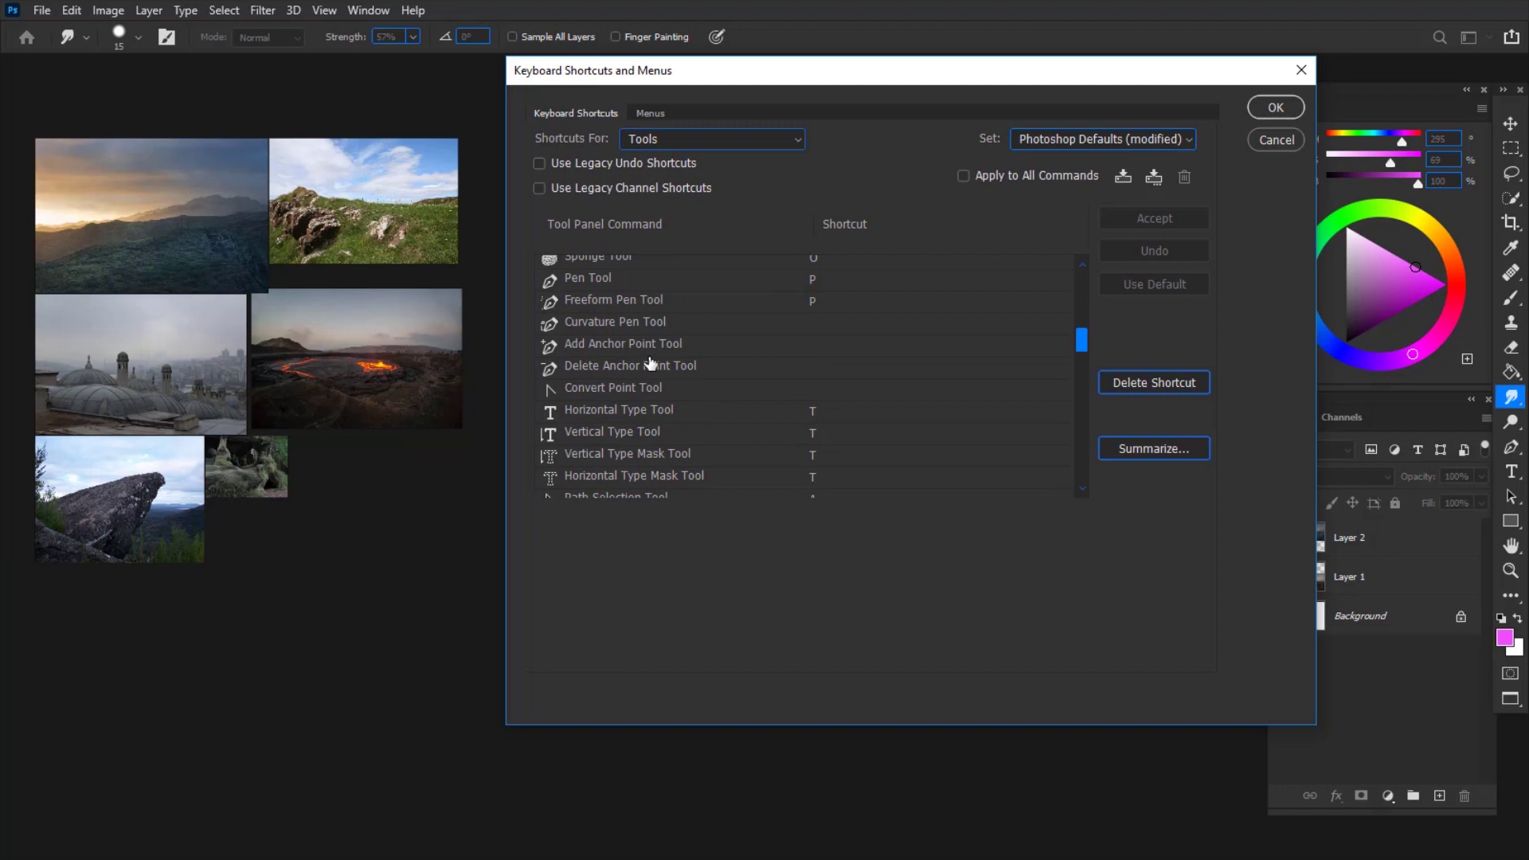
pyautogui.scroll(3, 649, 362)
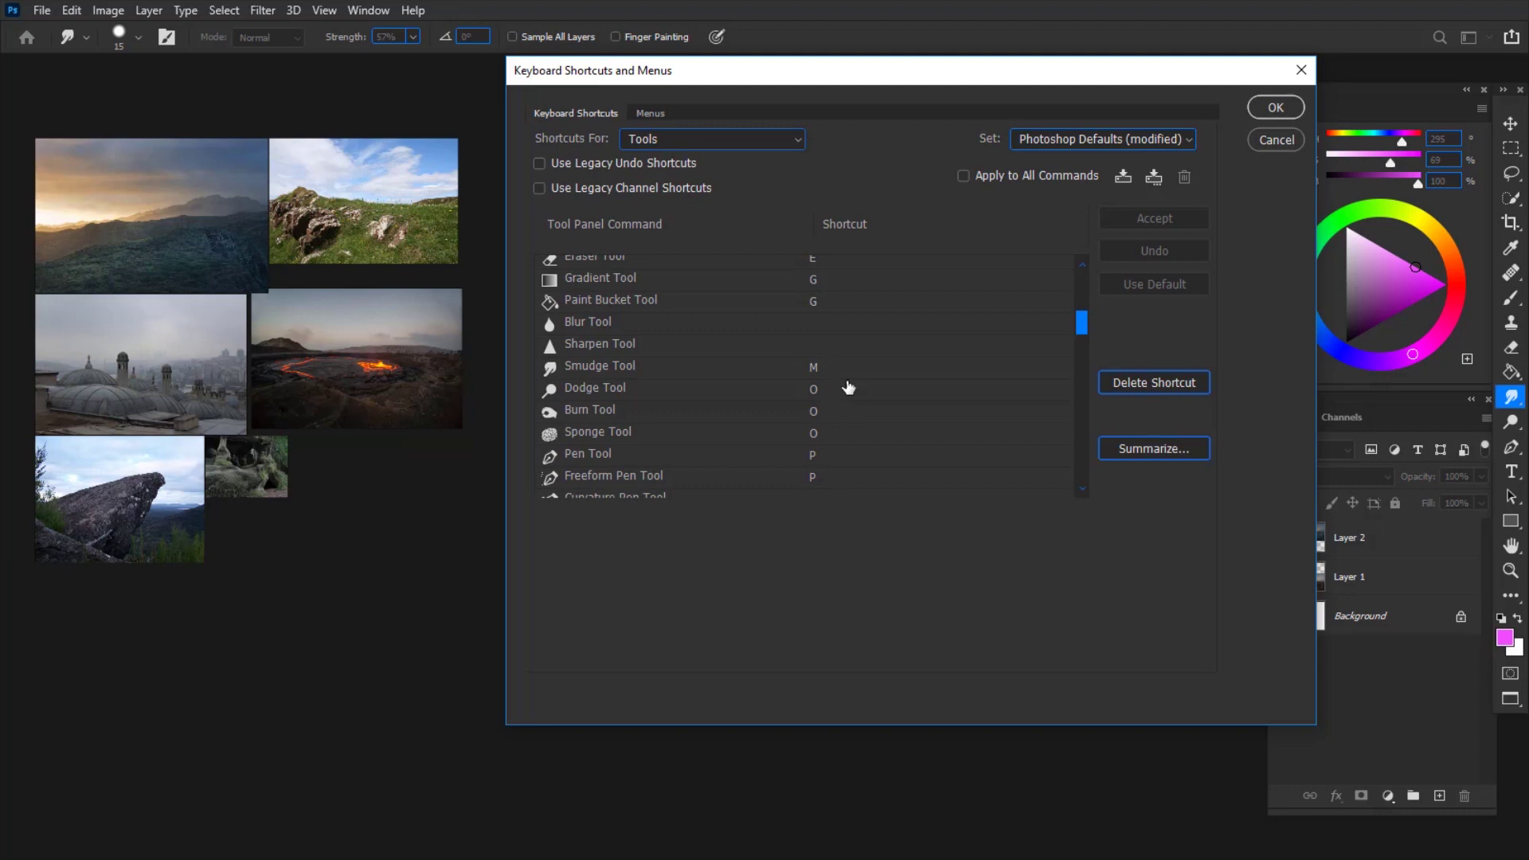
pyautogui.moveTo(1084, 326); pyautogui.dragTo(1082, 286)
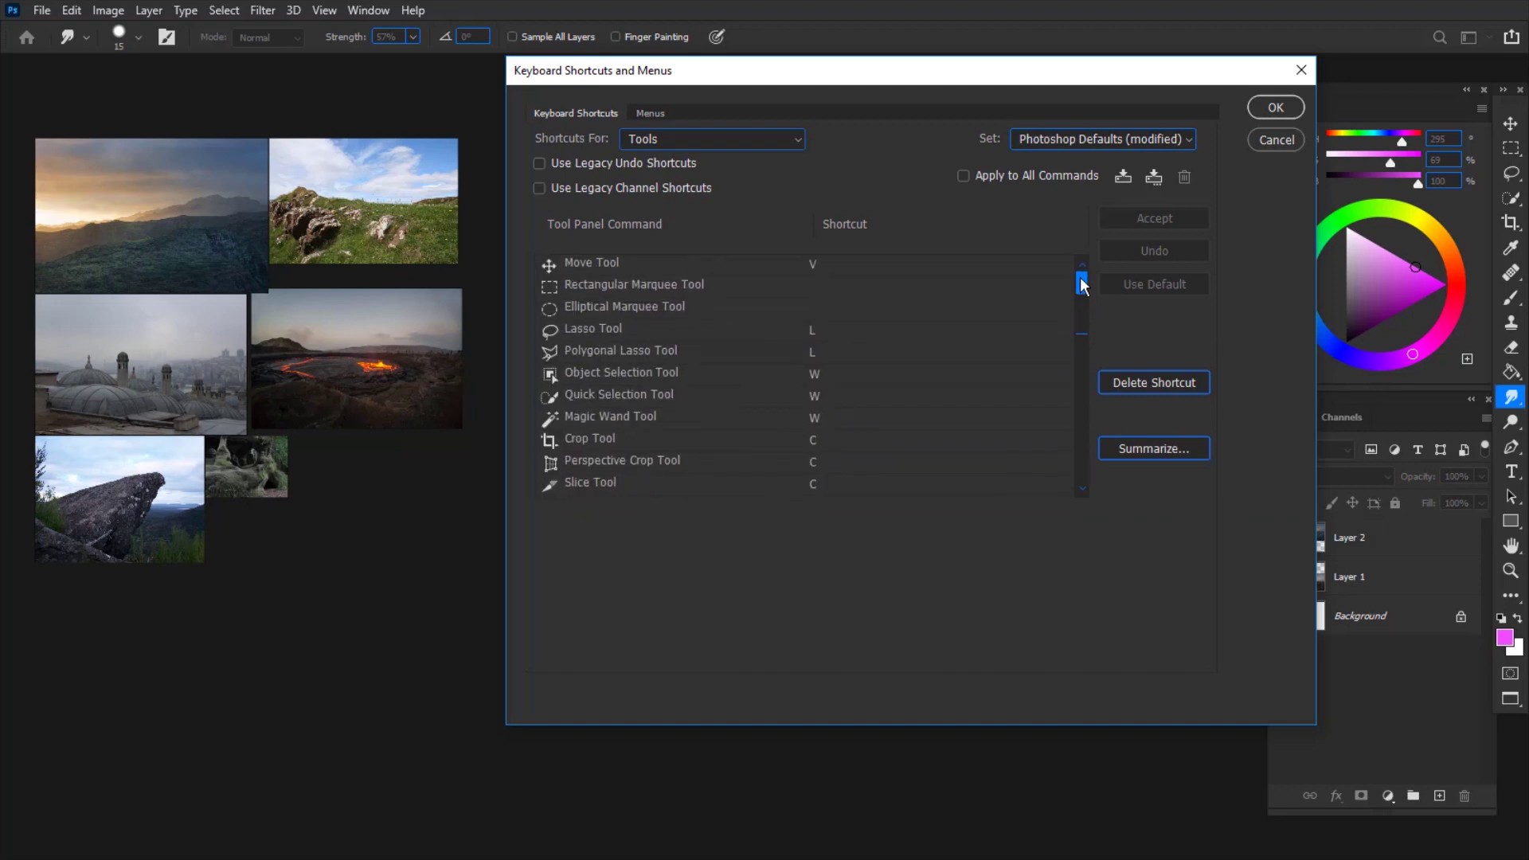
# Step: Show Application Menus shortcuts, close the dialog with OK, and expand the Adjustments panel
pyautogui.click(748, 146)
pyautogui.click(672, 157)
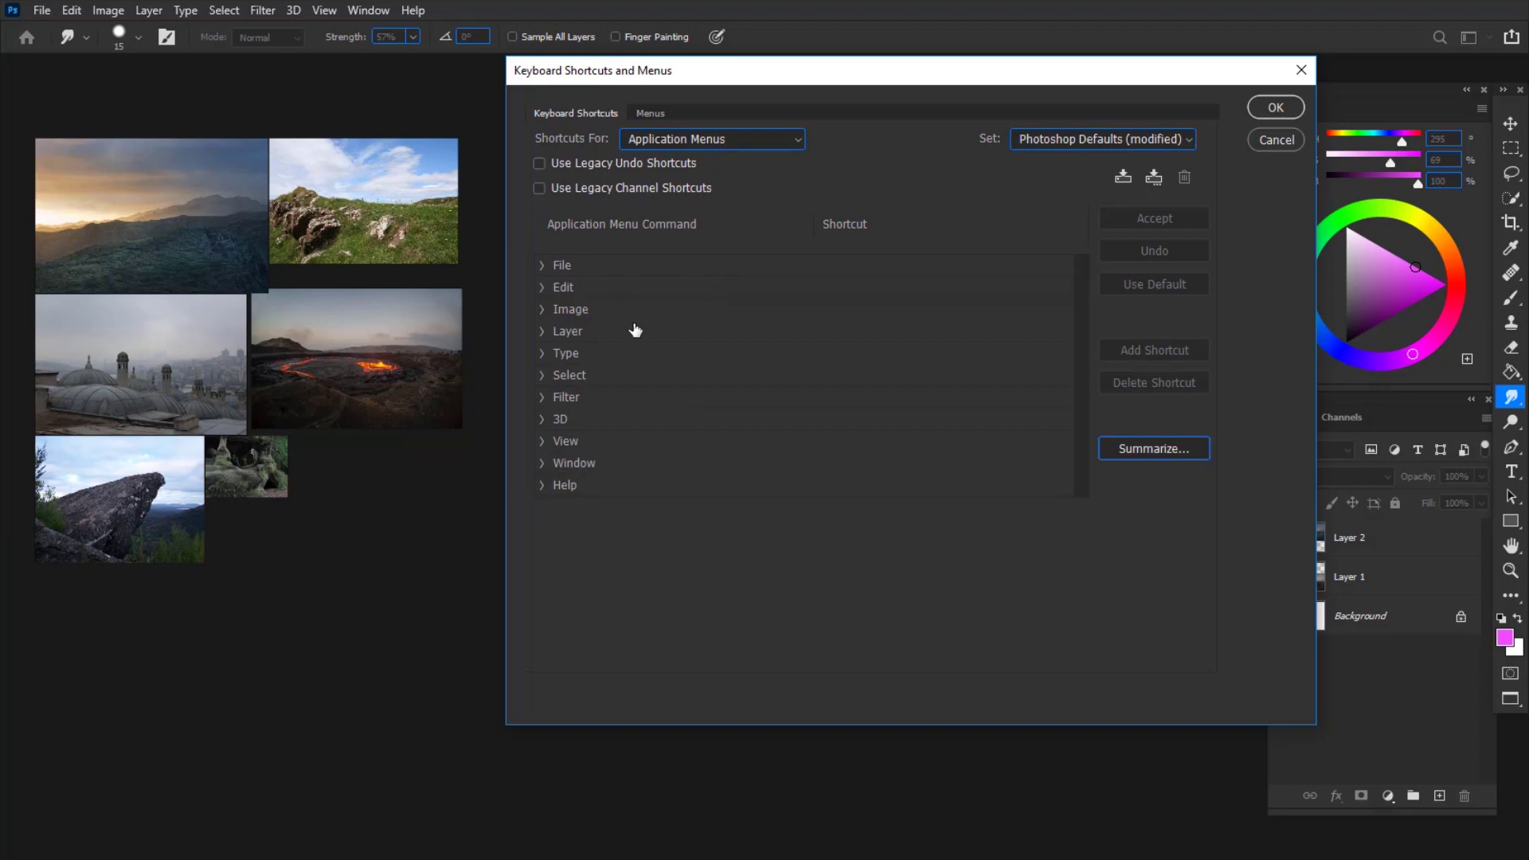
pyautogui.press('Return')
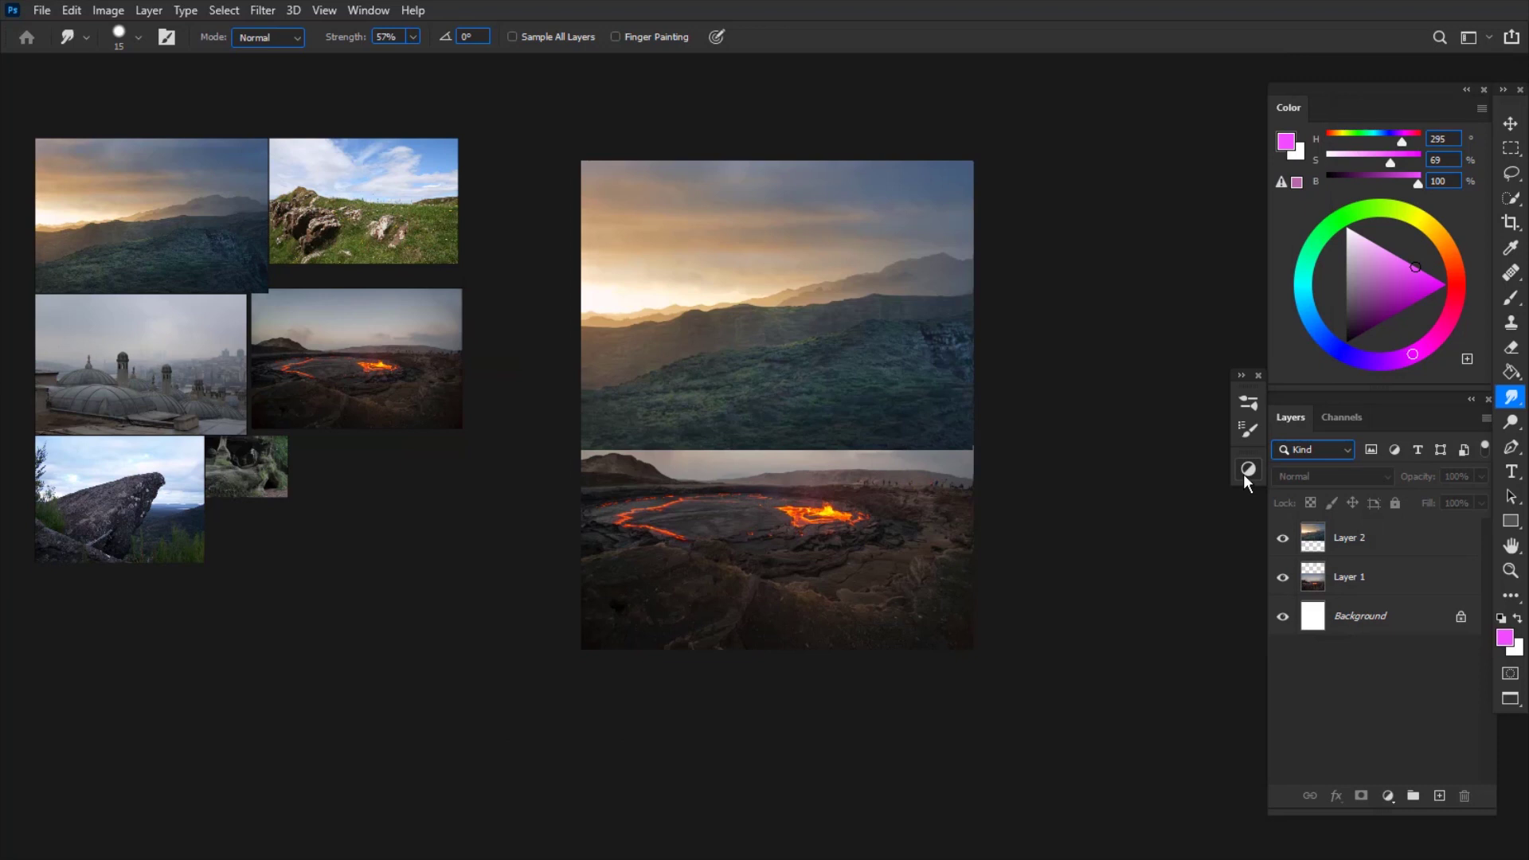
pyautogui.click(1247, 470)
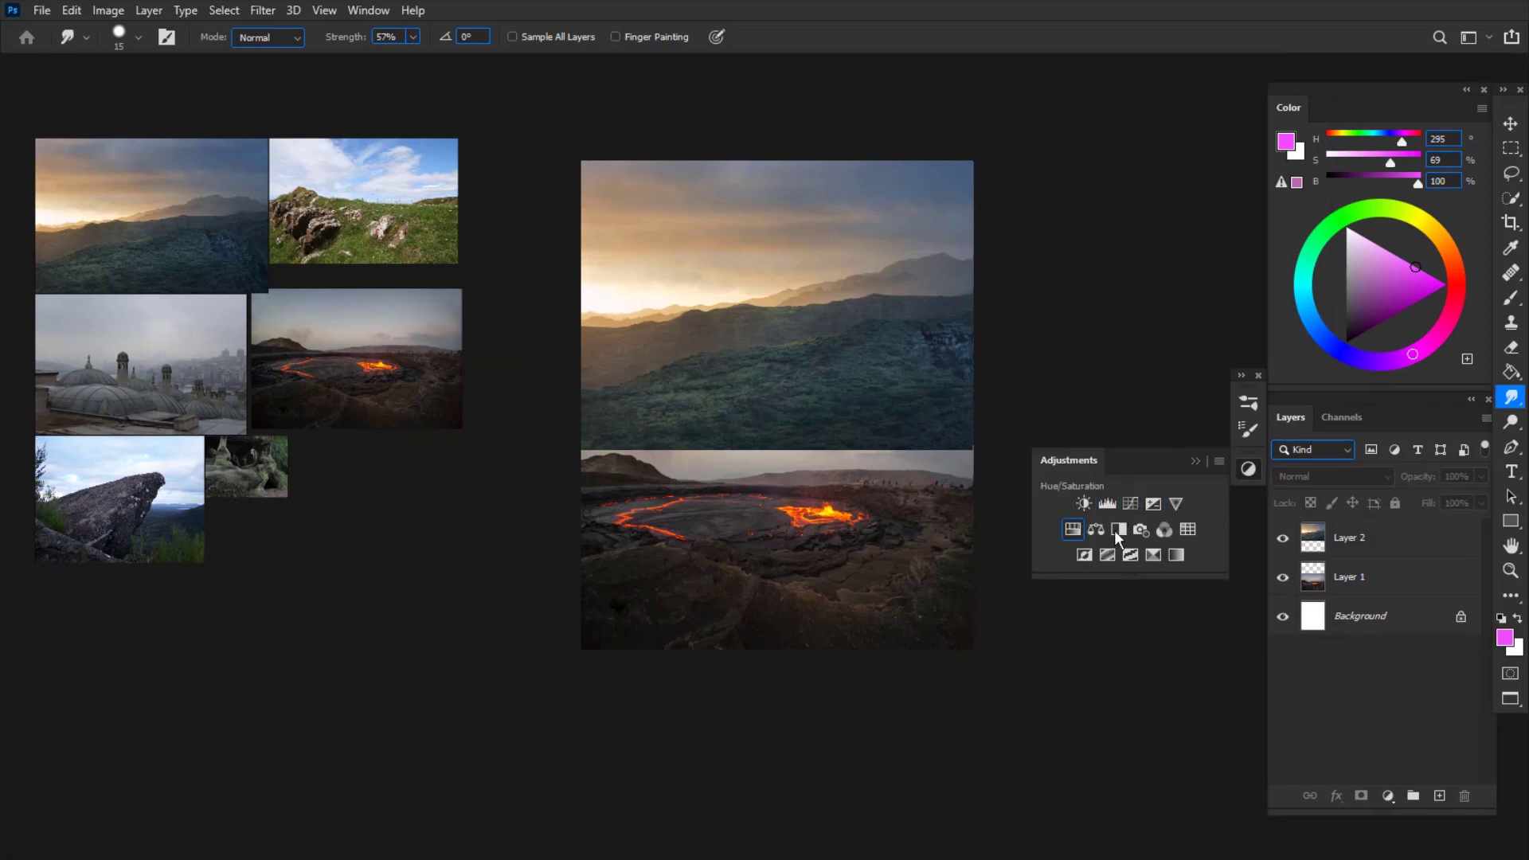
pyautogui.click(1195, 461)
pyautogui.click(148, 10)
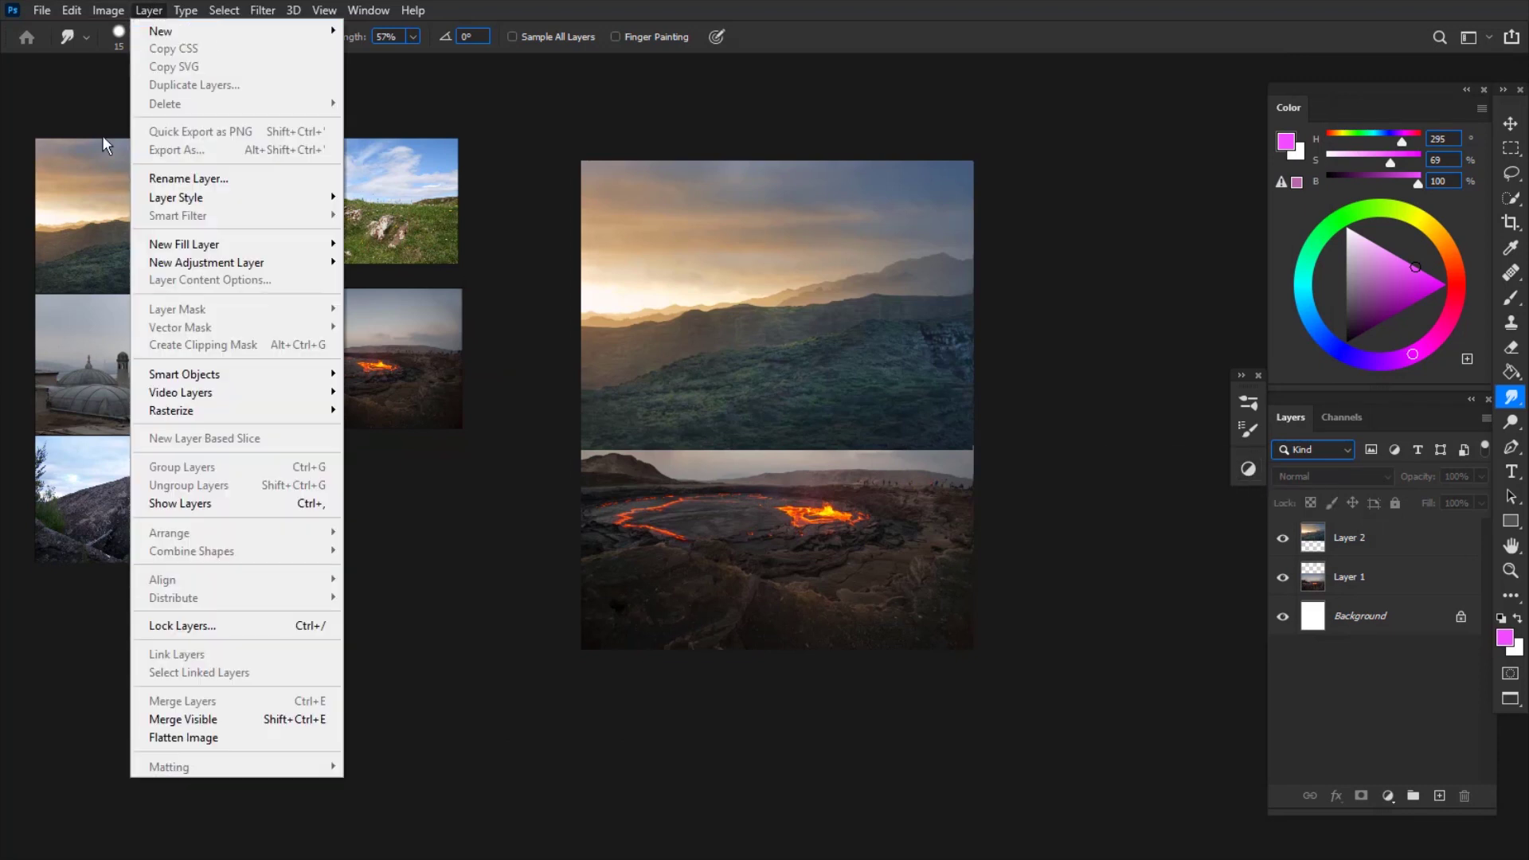
pyautogui.moveTo(319, 264)
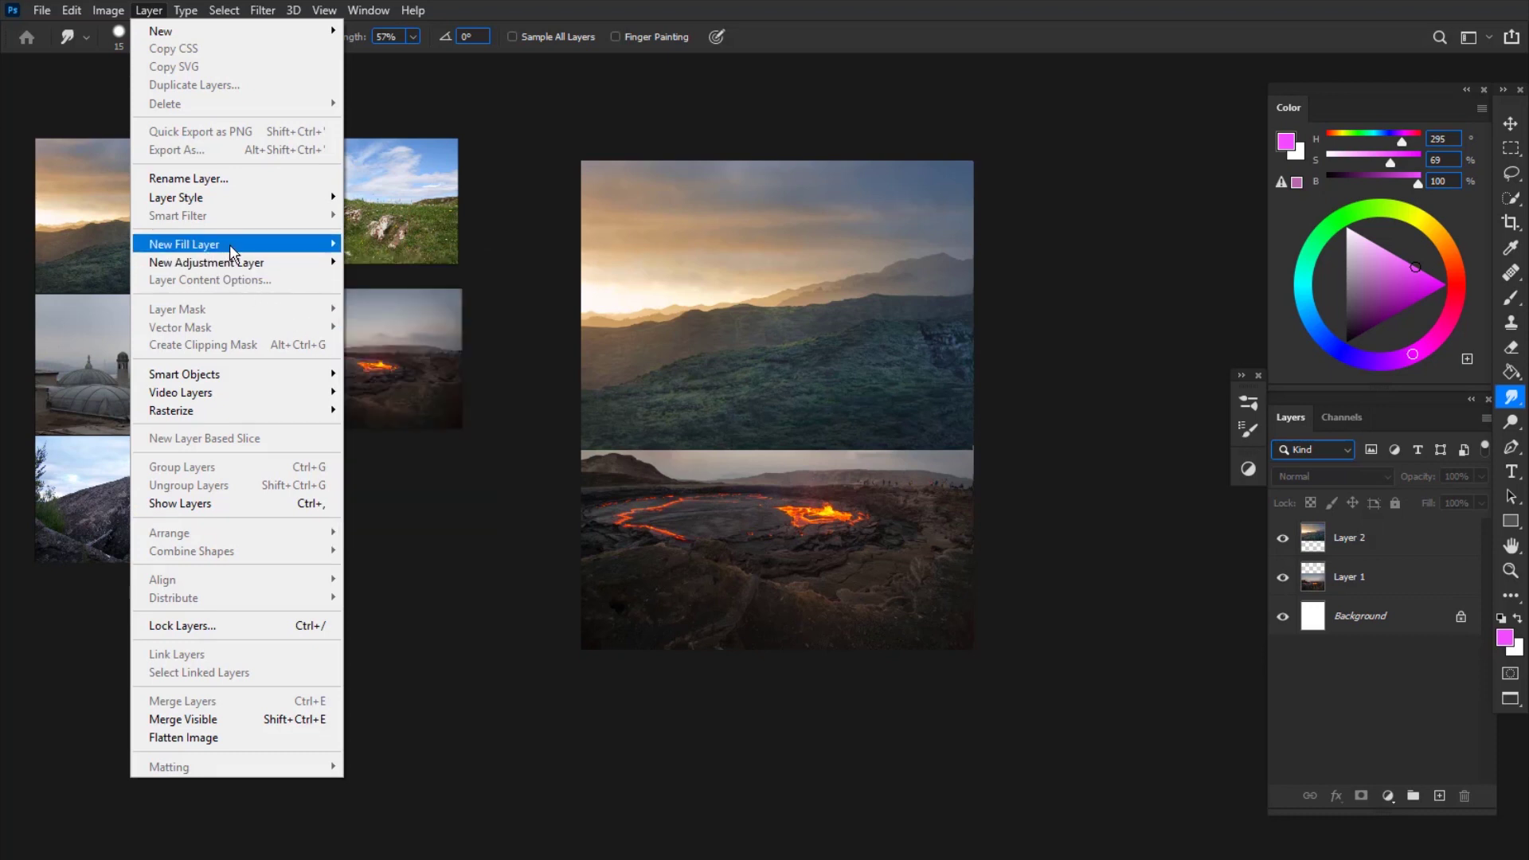
pyautogui.moveTo(232, 253)
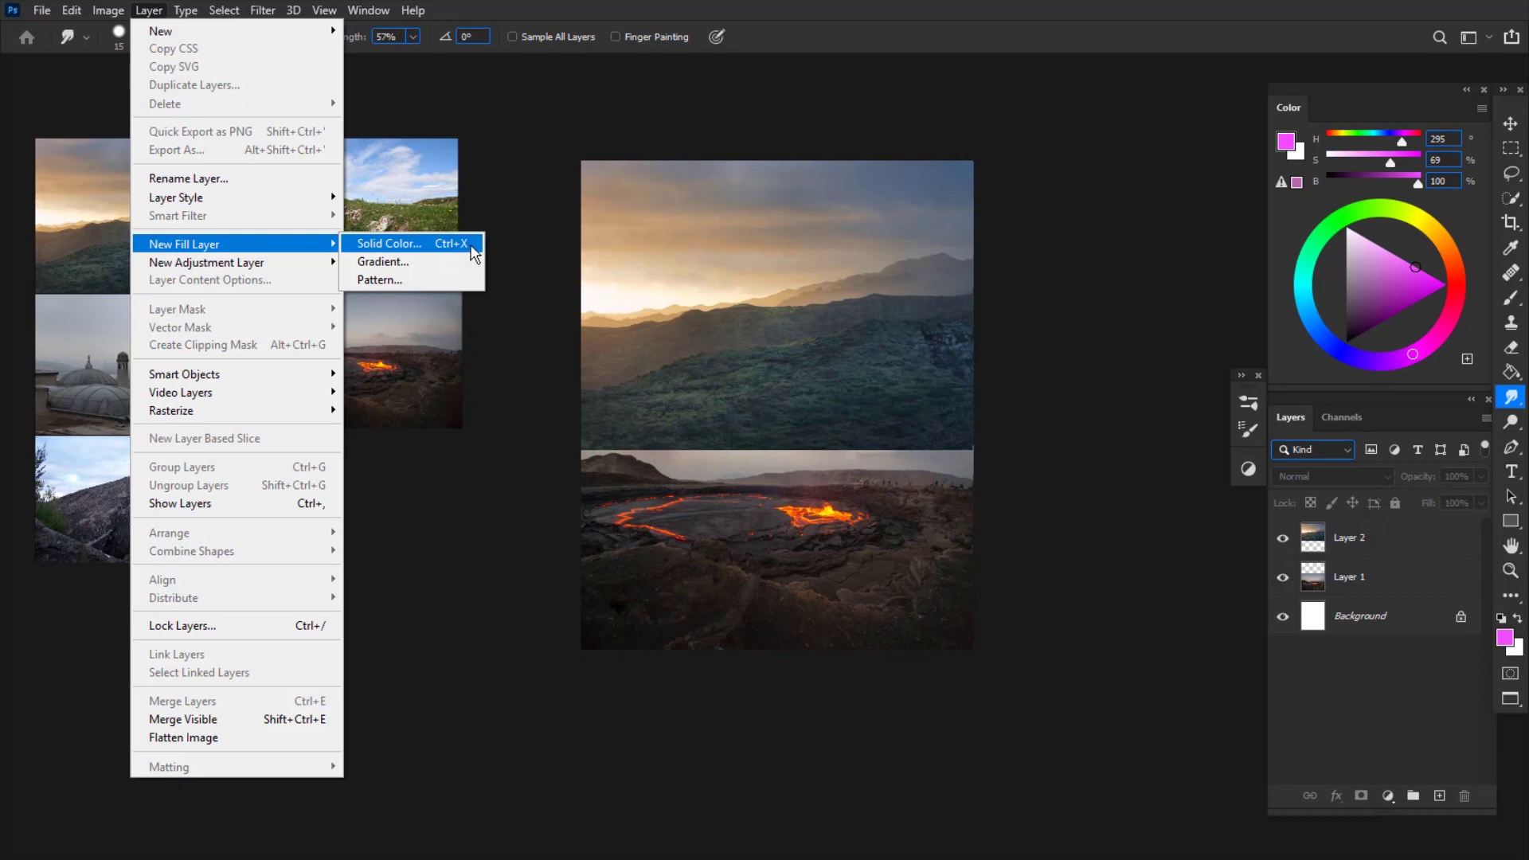
pyautogui.click(383, 64)
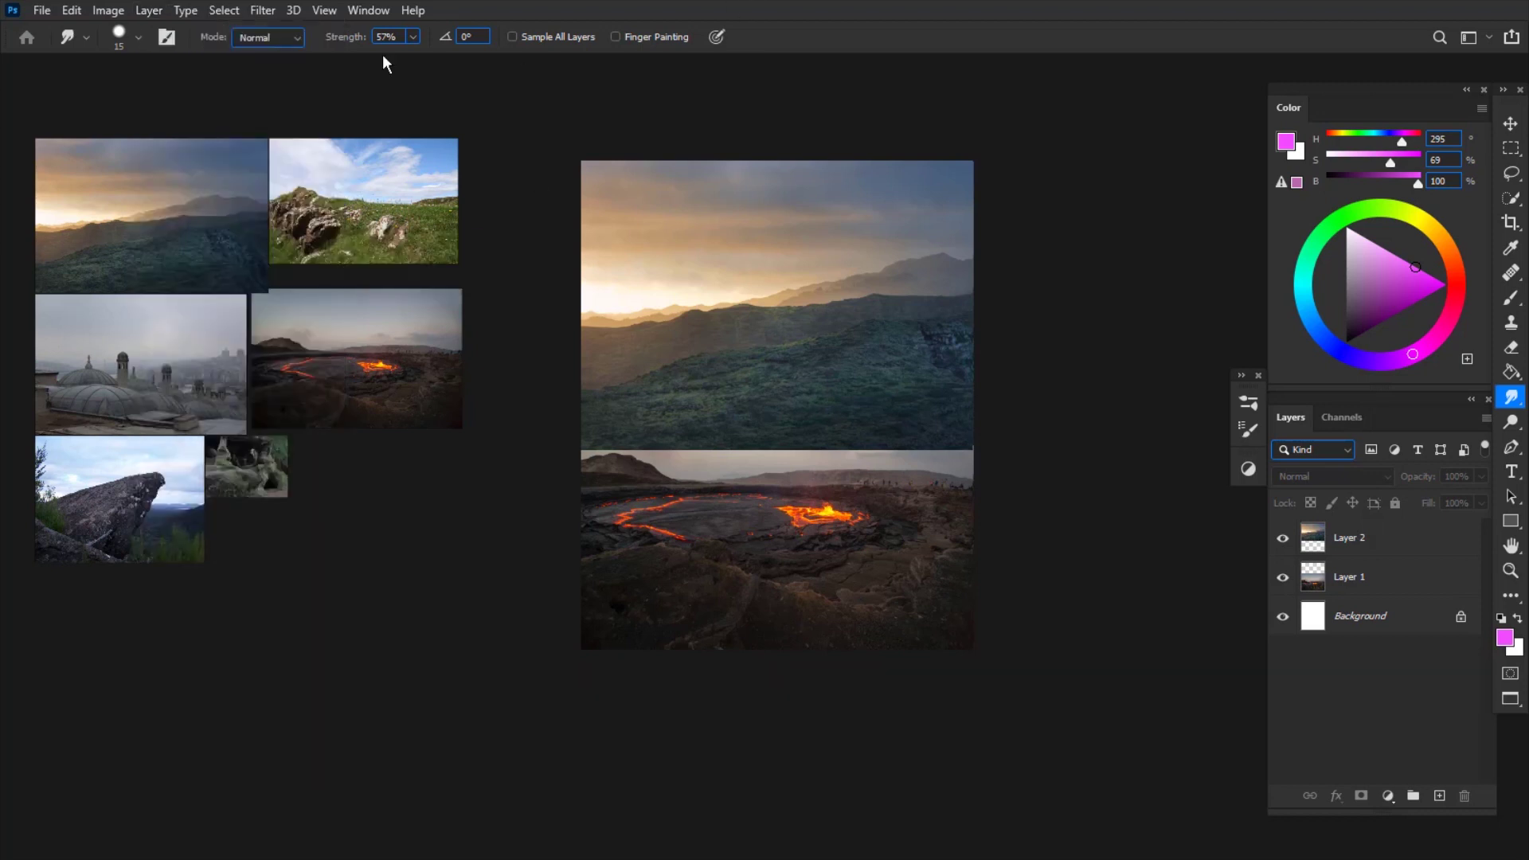
pyautogui.click(82, 10)
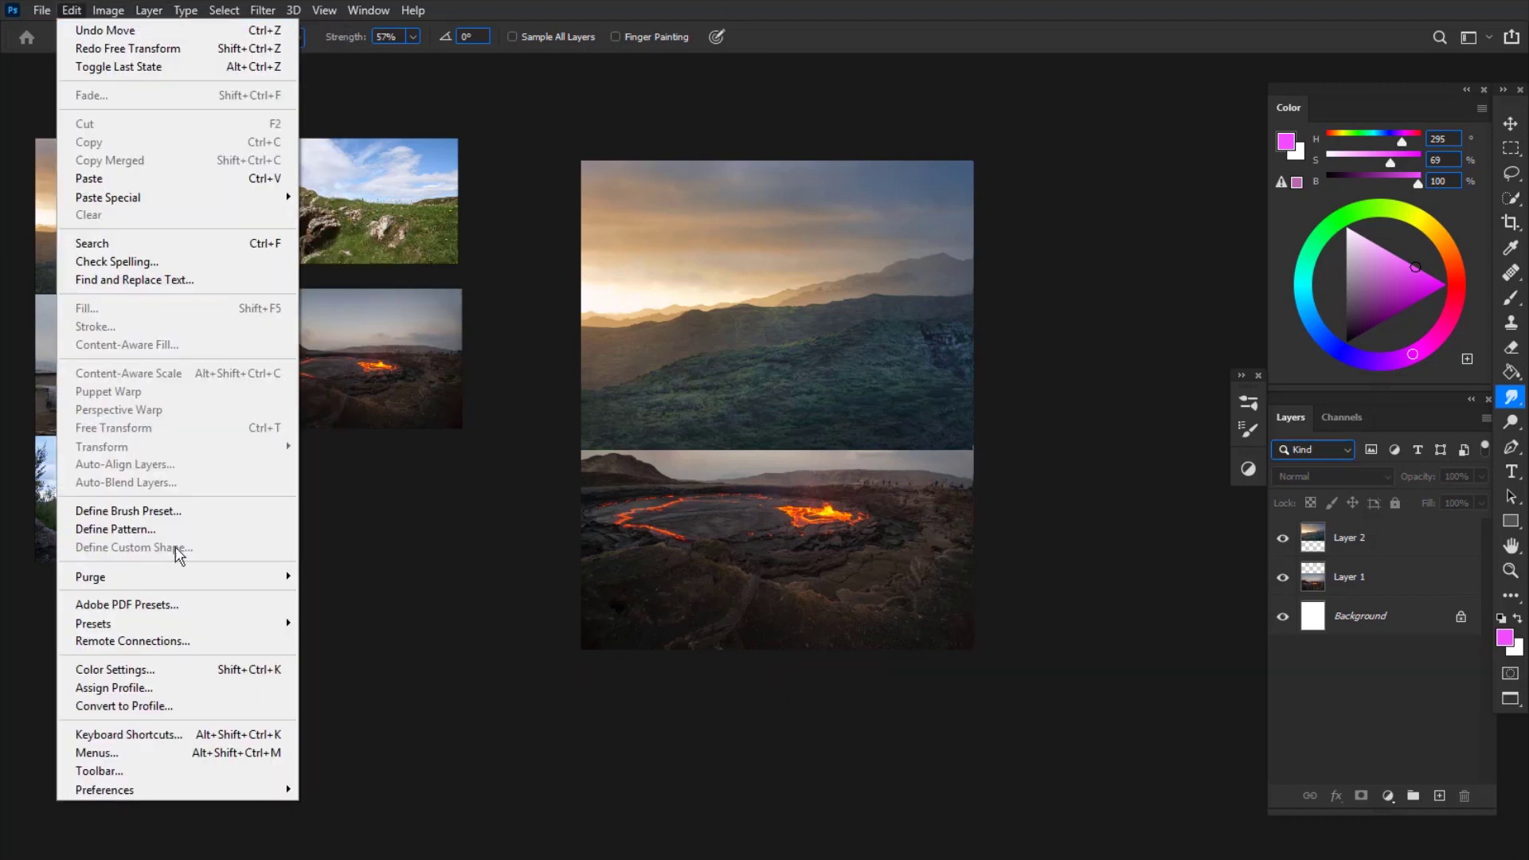
pyautogui.click(156, 733)
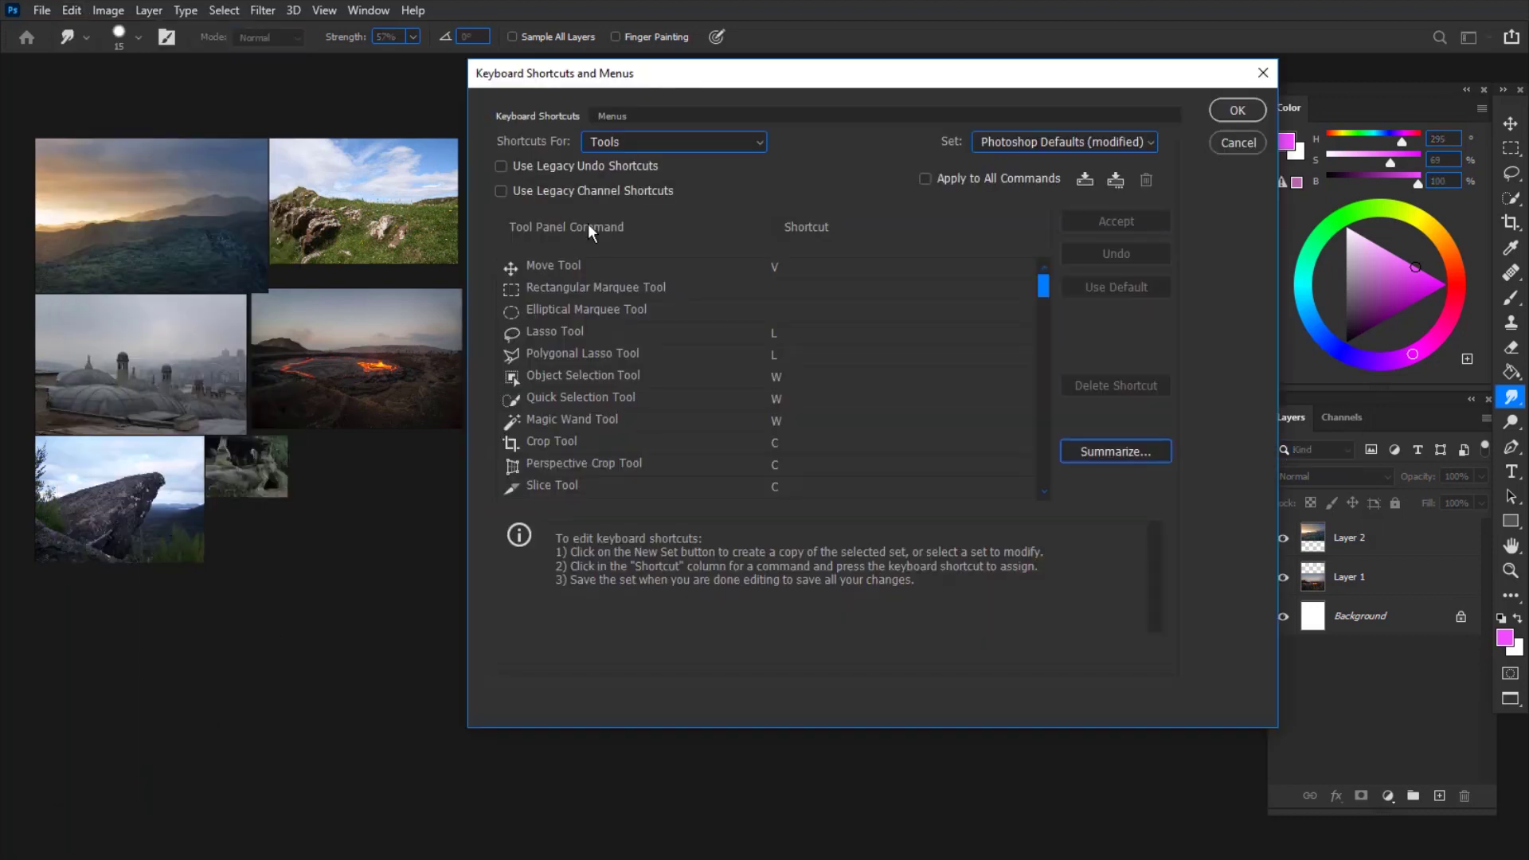
pyautogui.click(632, 142)
pyautogui.click(631, 159)
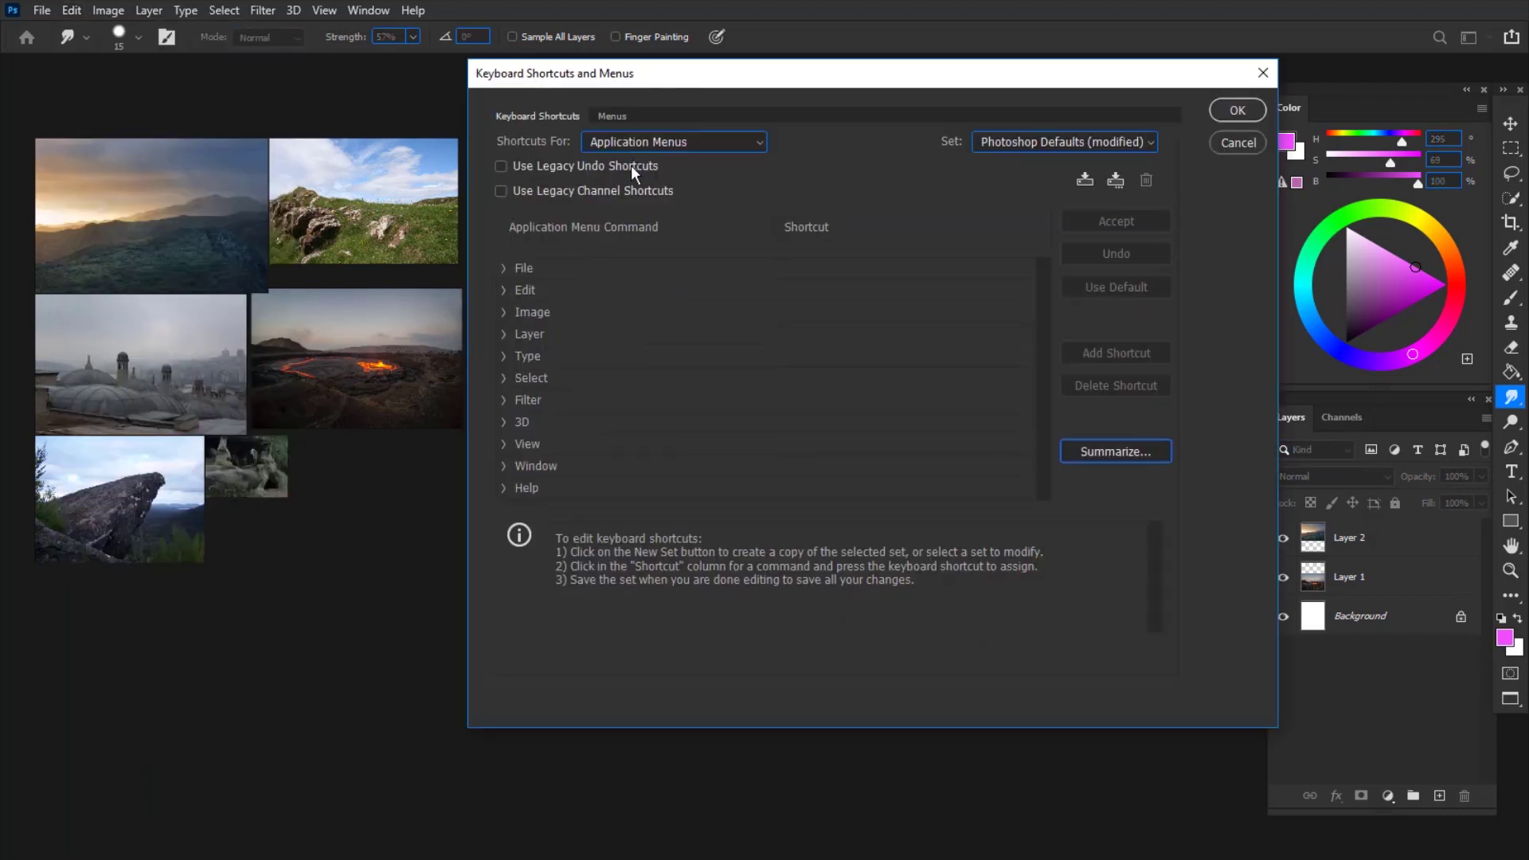
pyautogui.click(504, 334)
pyautogui.scroll(-5, 580, 413)
pyautogui.scroll(-8, 590, 423)
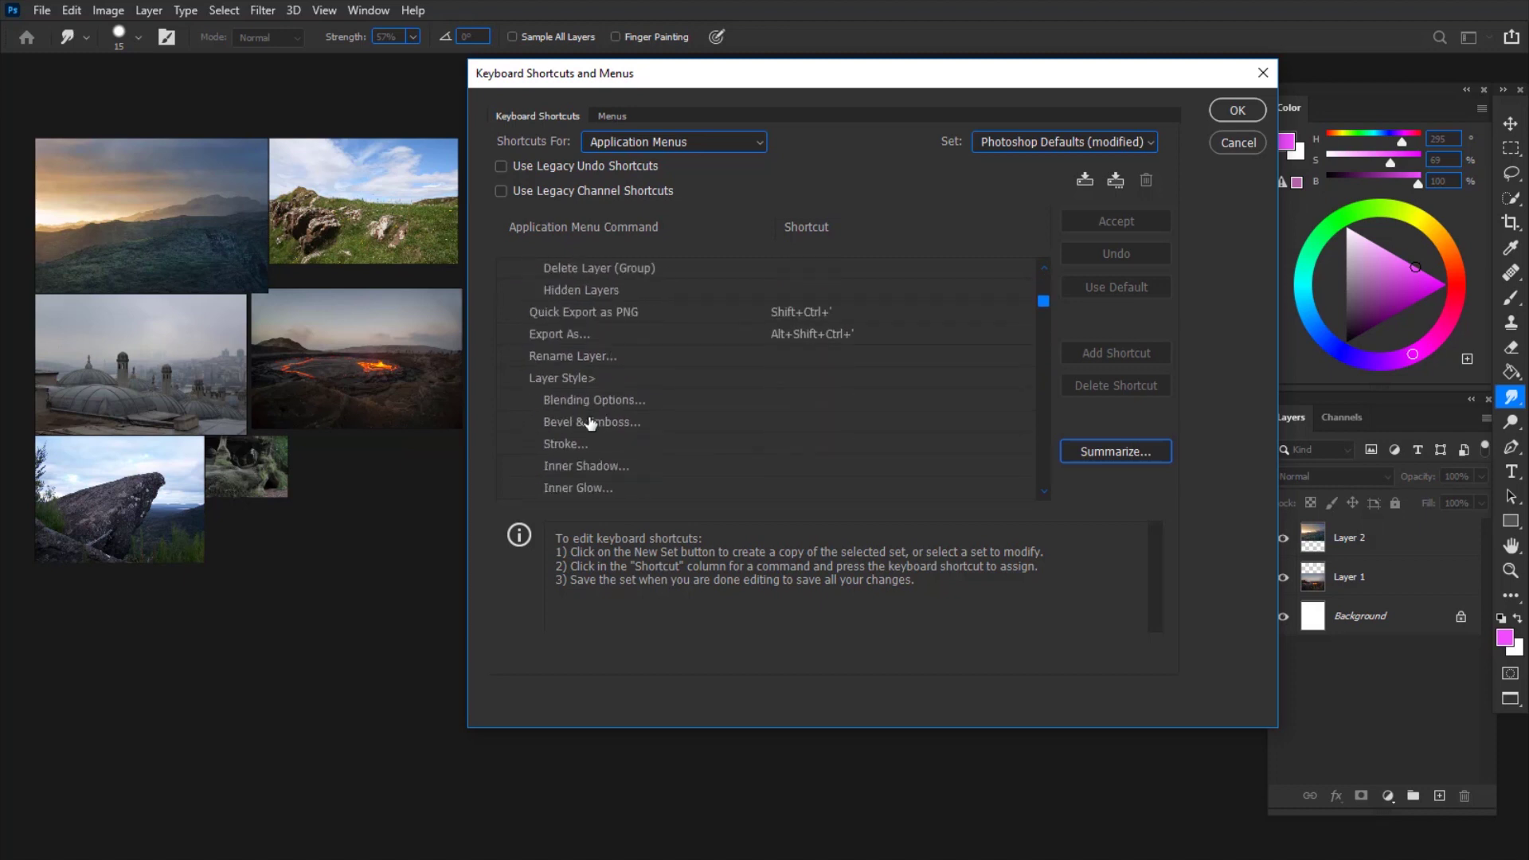
pyautogui.scroll(-2, 590, 423)
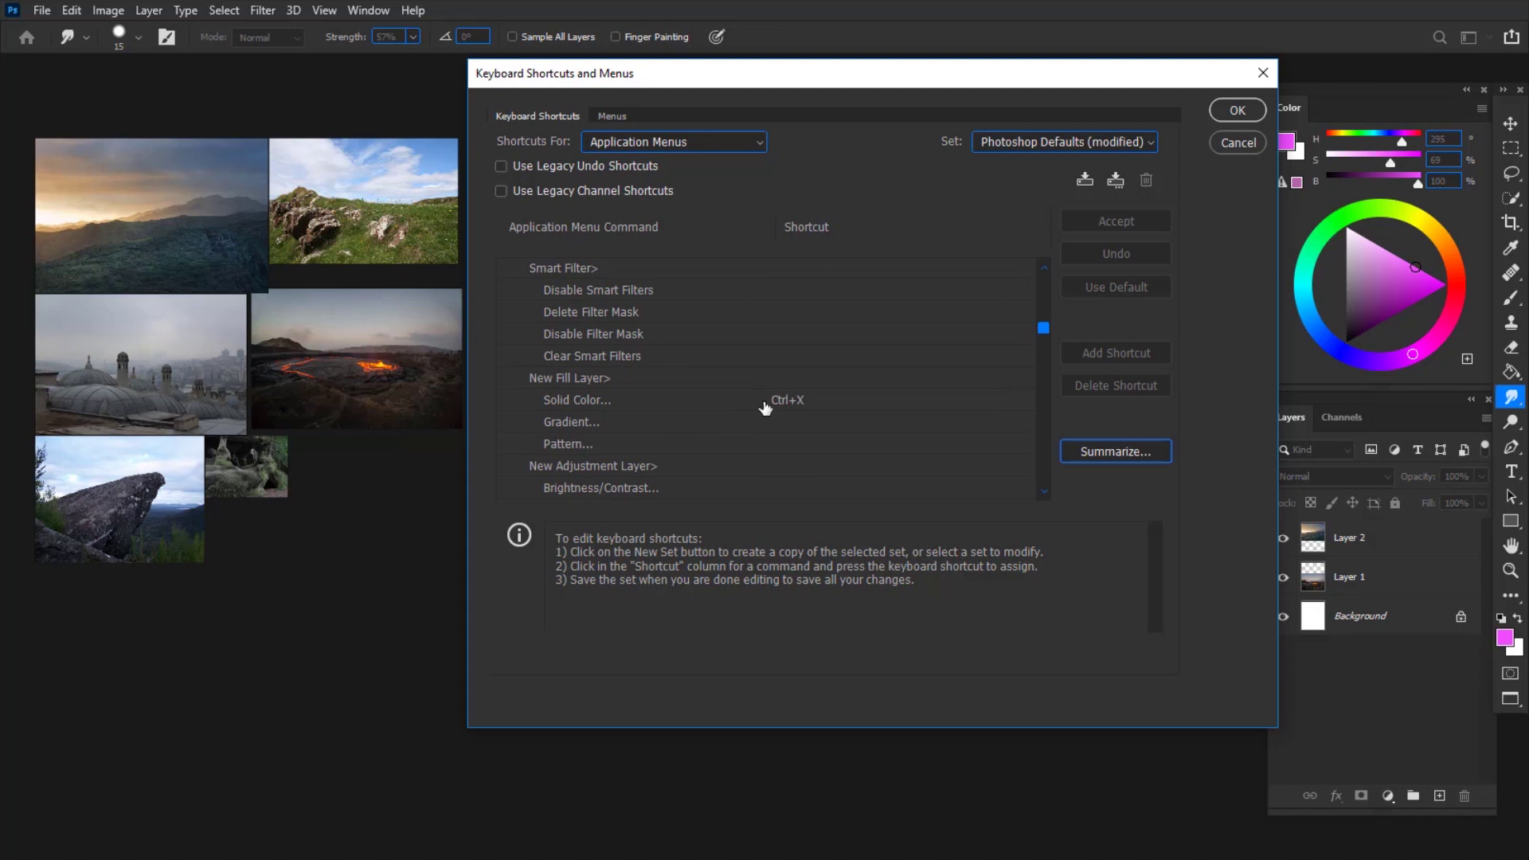
pyautogui.click(1254, 140)
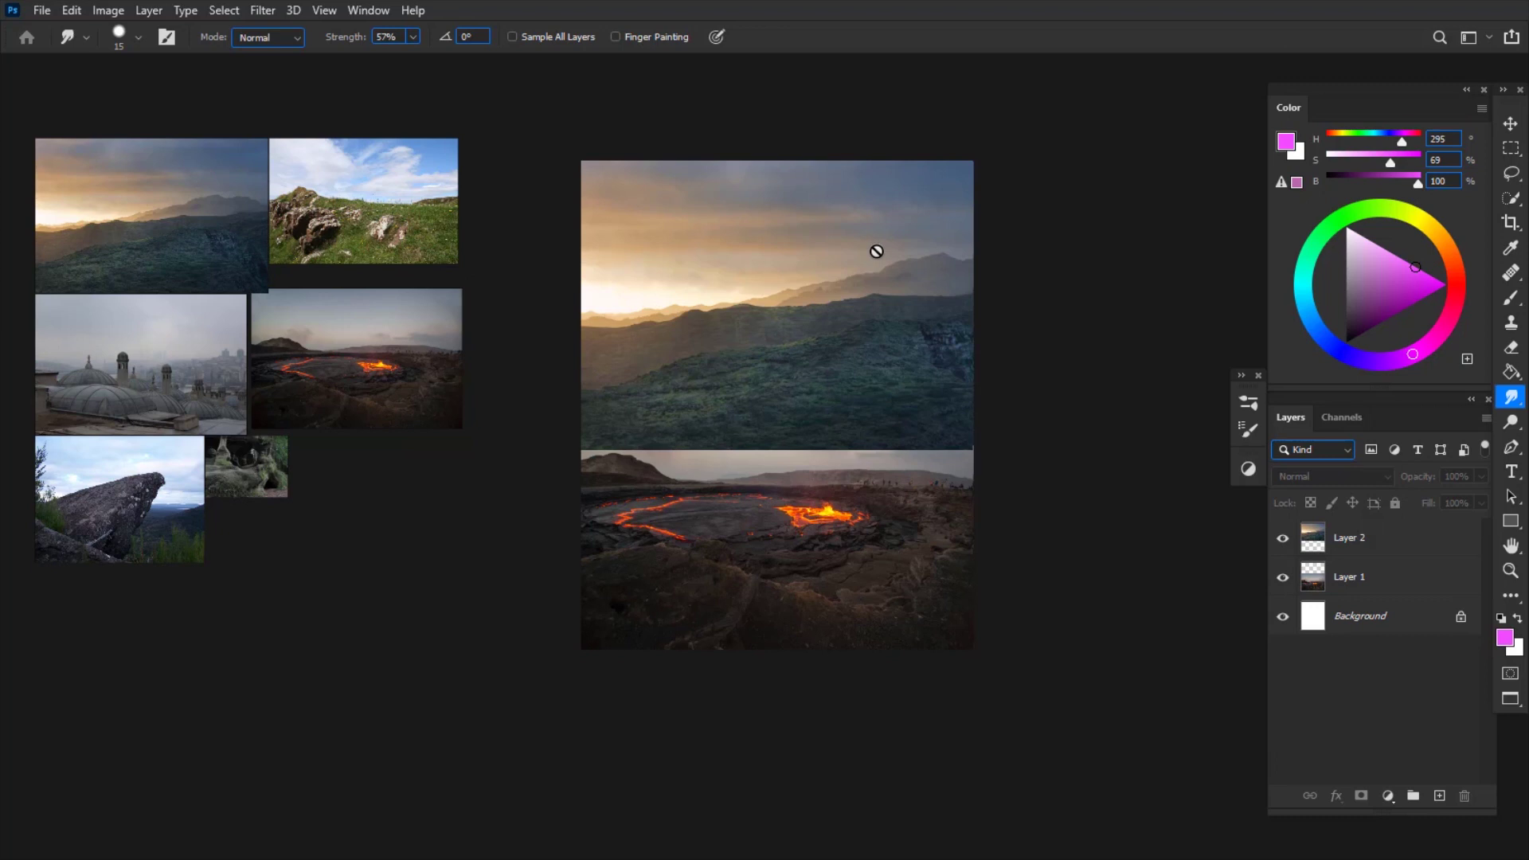
pyautogui.press('n')
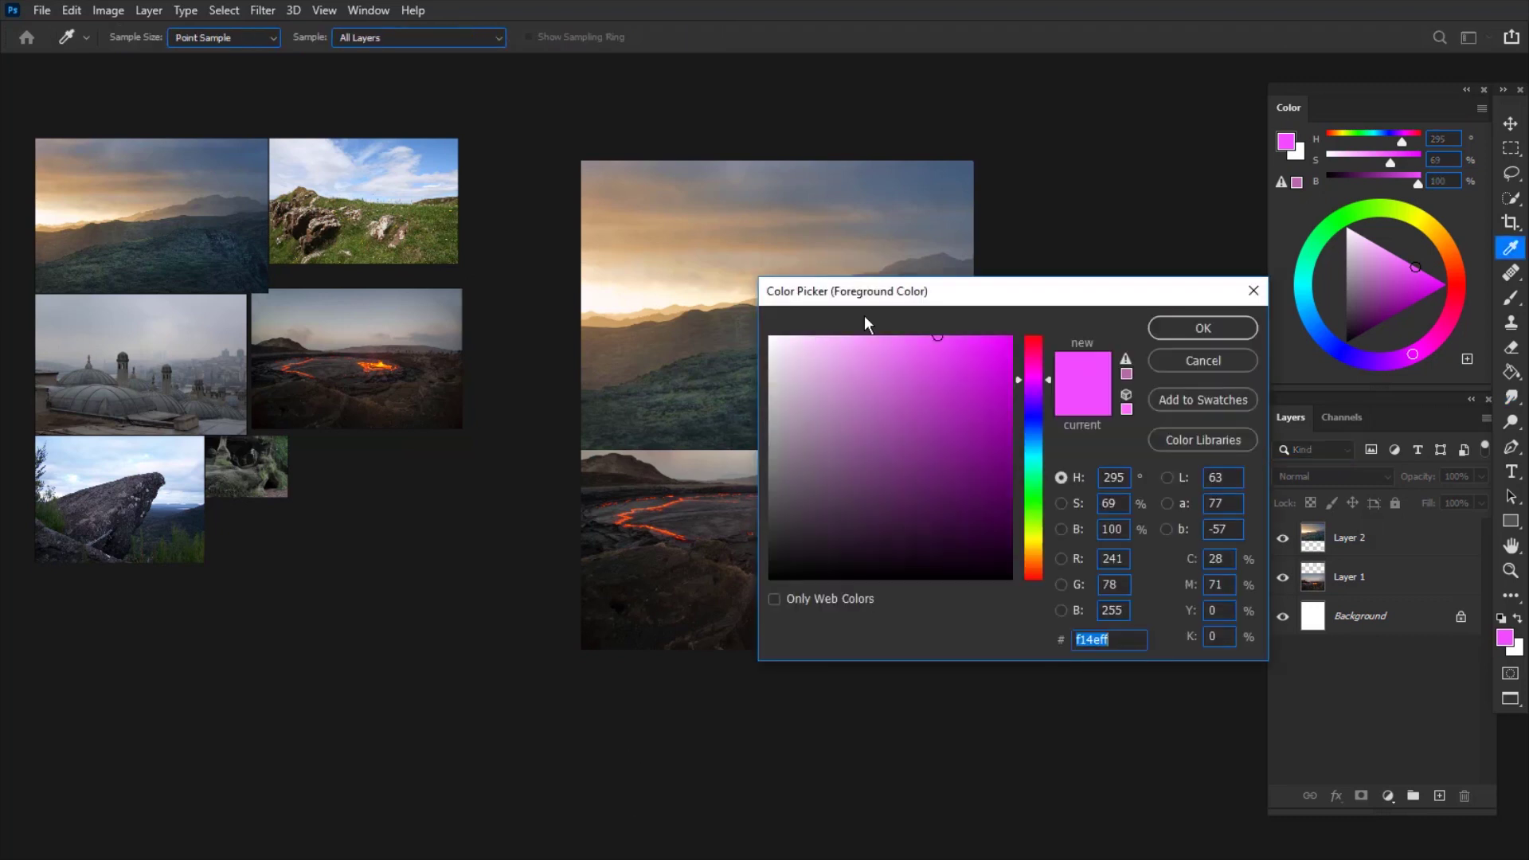
pyautogui.moveTo(954, 291); pyautogui.dragTo(800, 177)
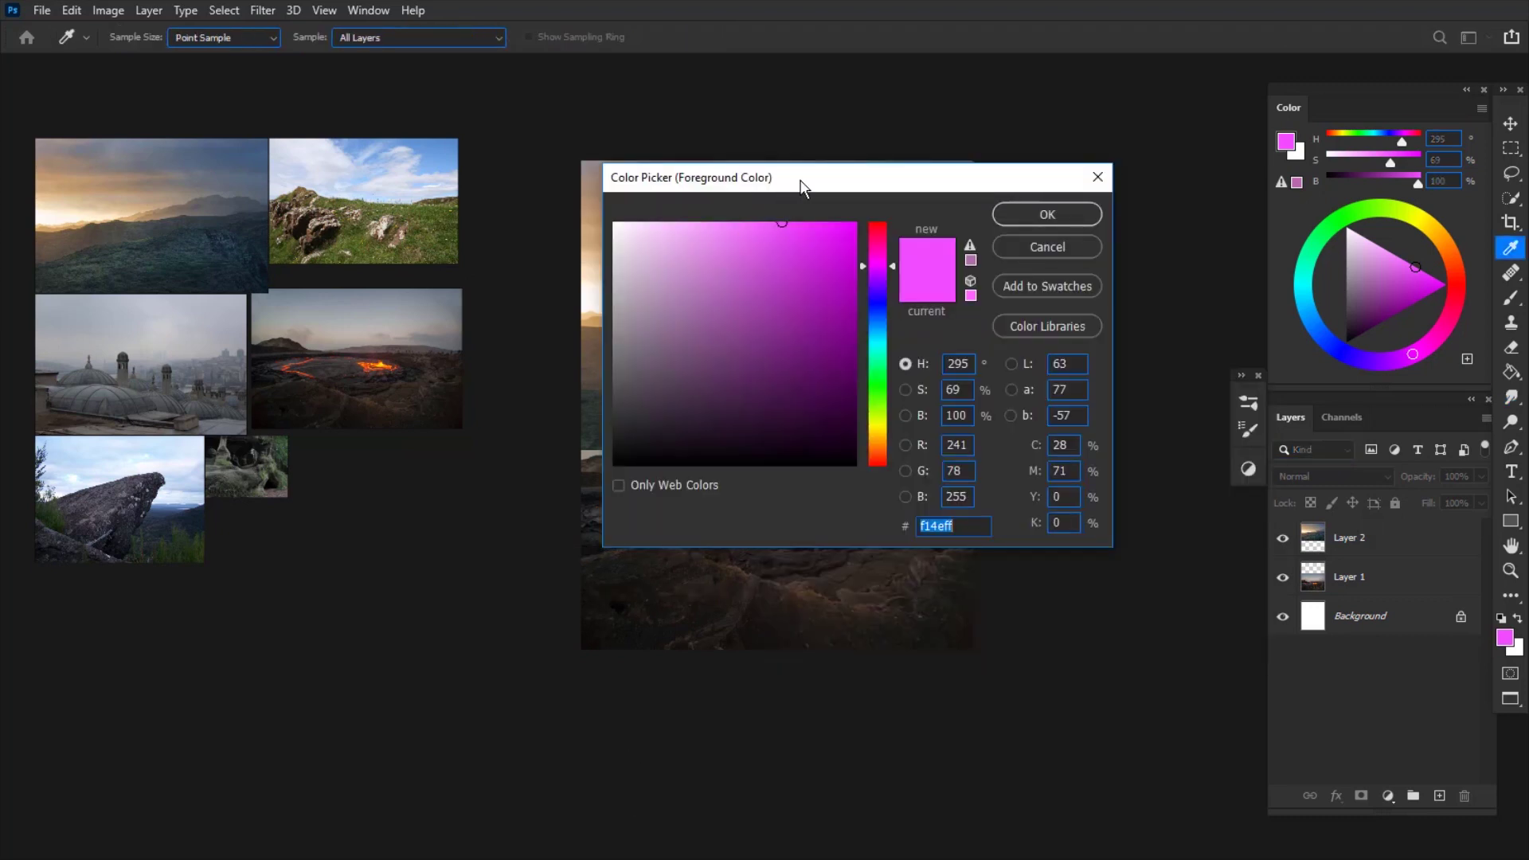
pyautogui.click(1038, 251)
pyautogui.press('n')
pyautogui.click(1038, 245)
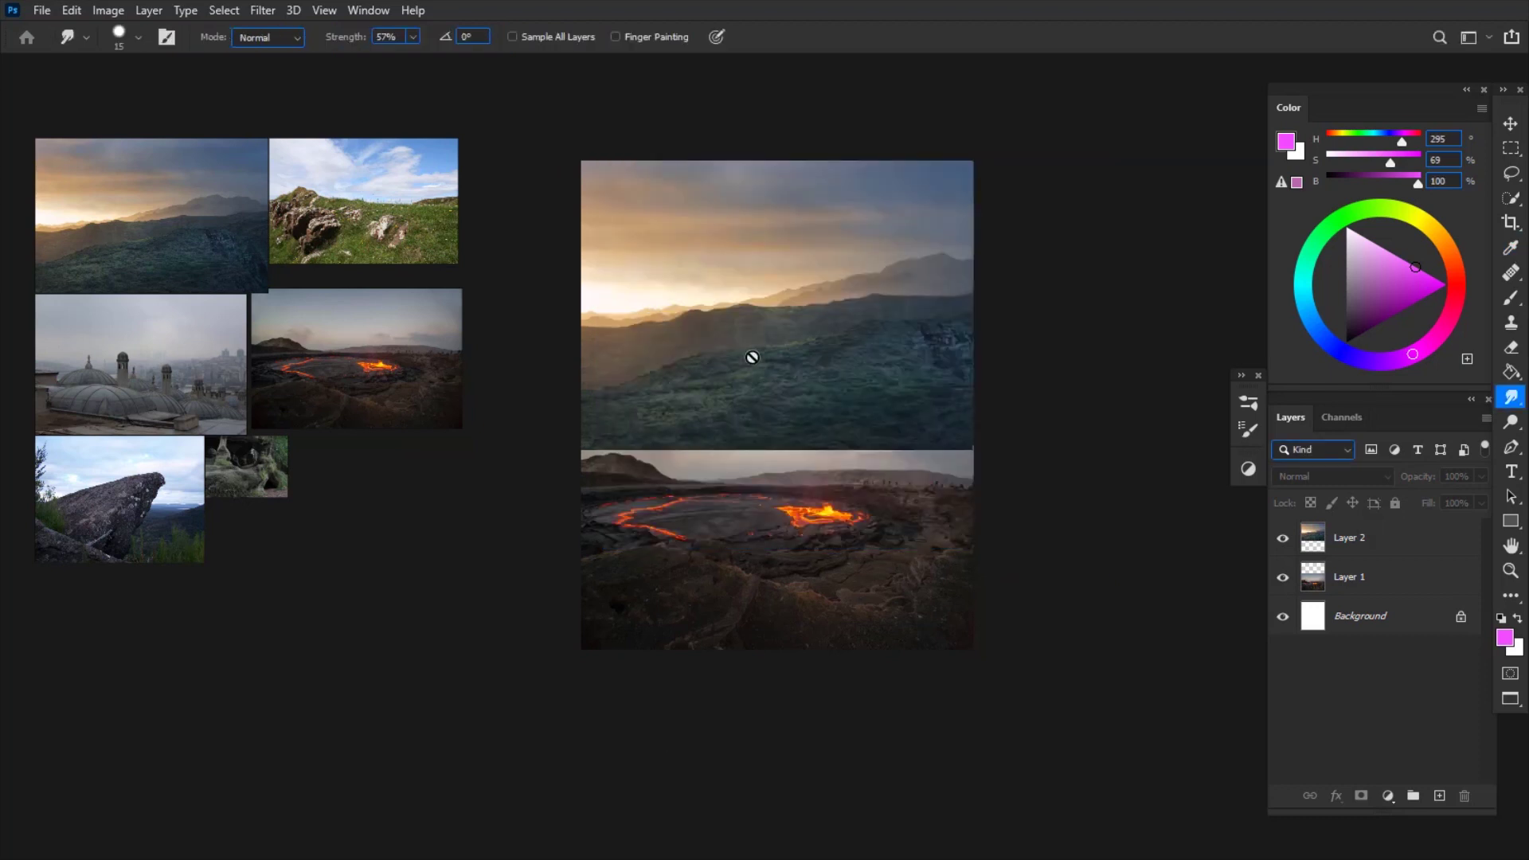
pyautogui.hotkey('ctrl', 'x')
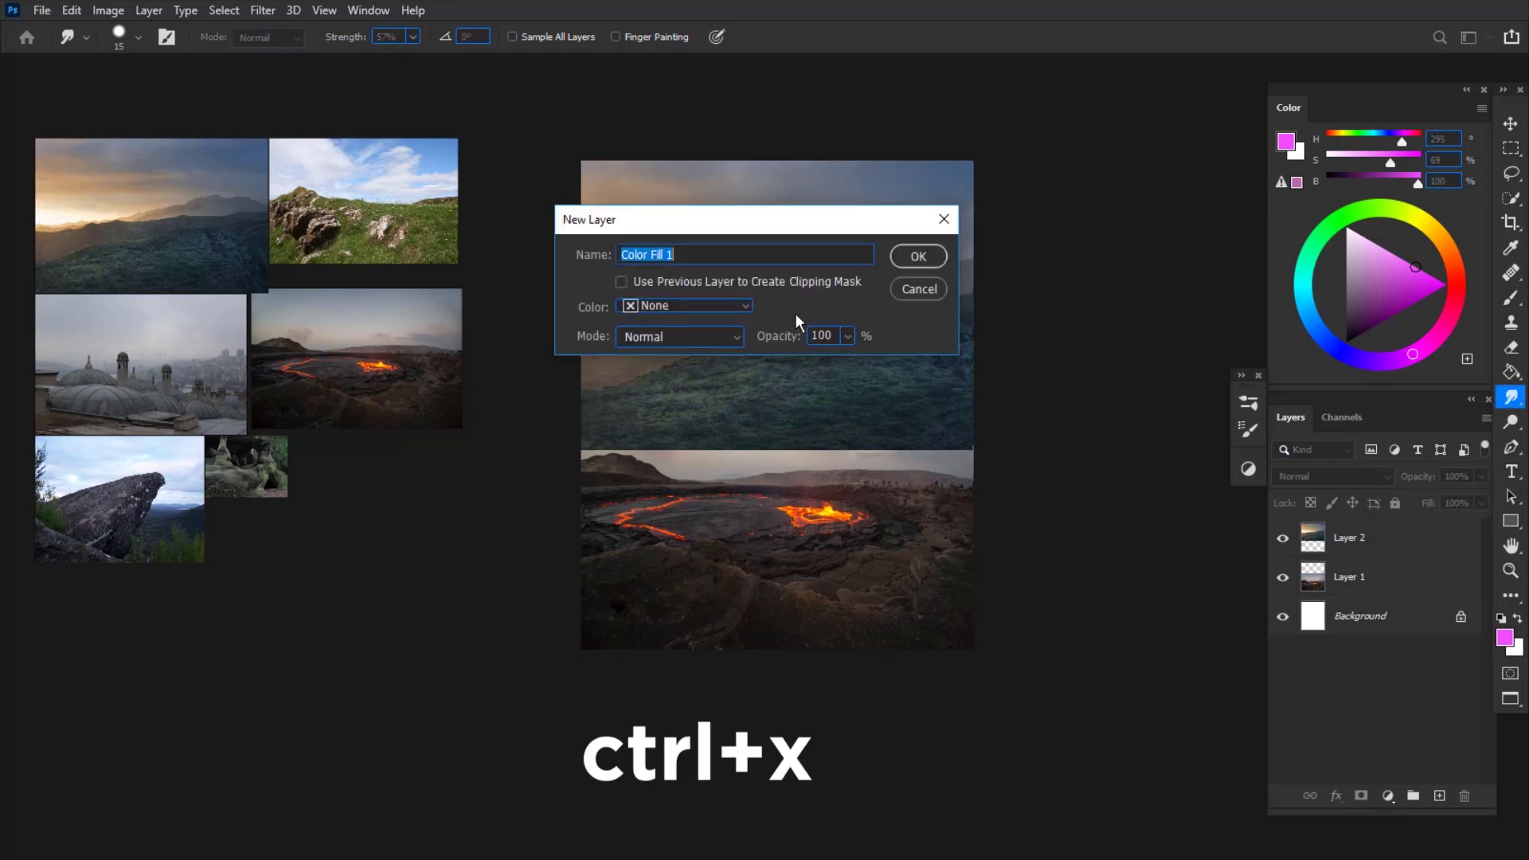
pyautogui.click(908, 257)
pyautogui.click(1077, 246)
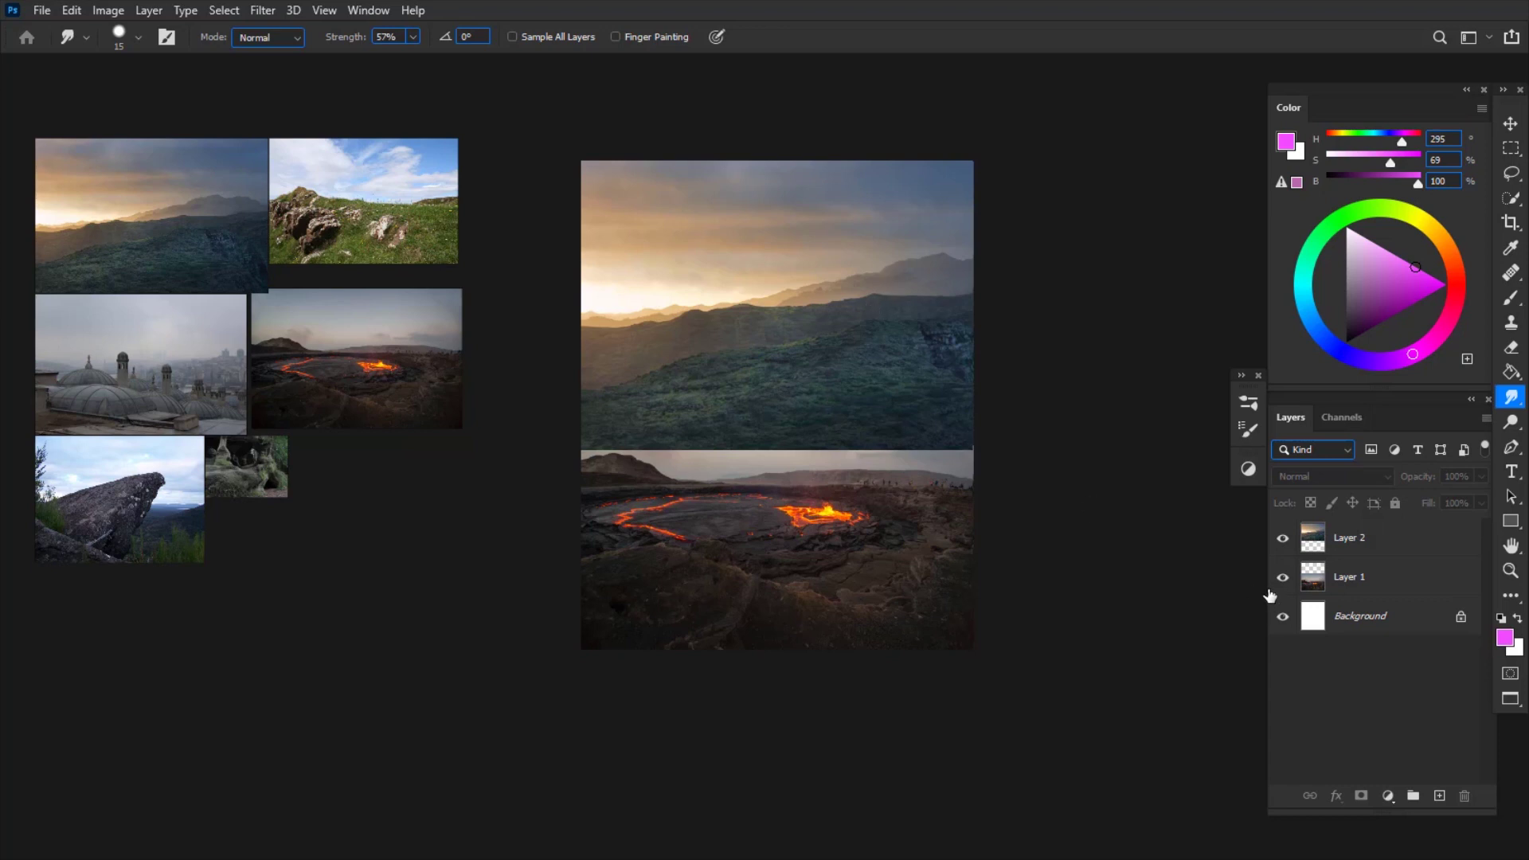
# Step: Make Layer 2 active and enlarge the Smudge brush from 15 to 250
pyautogui.click(1354, 539)
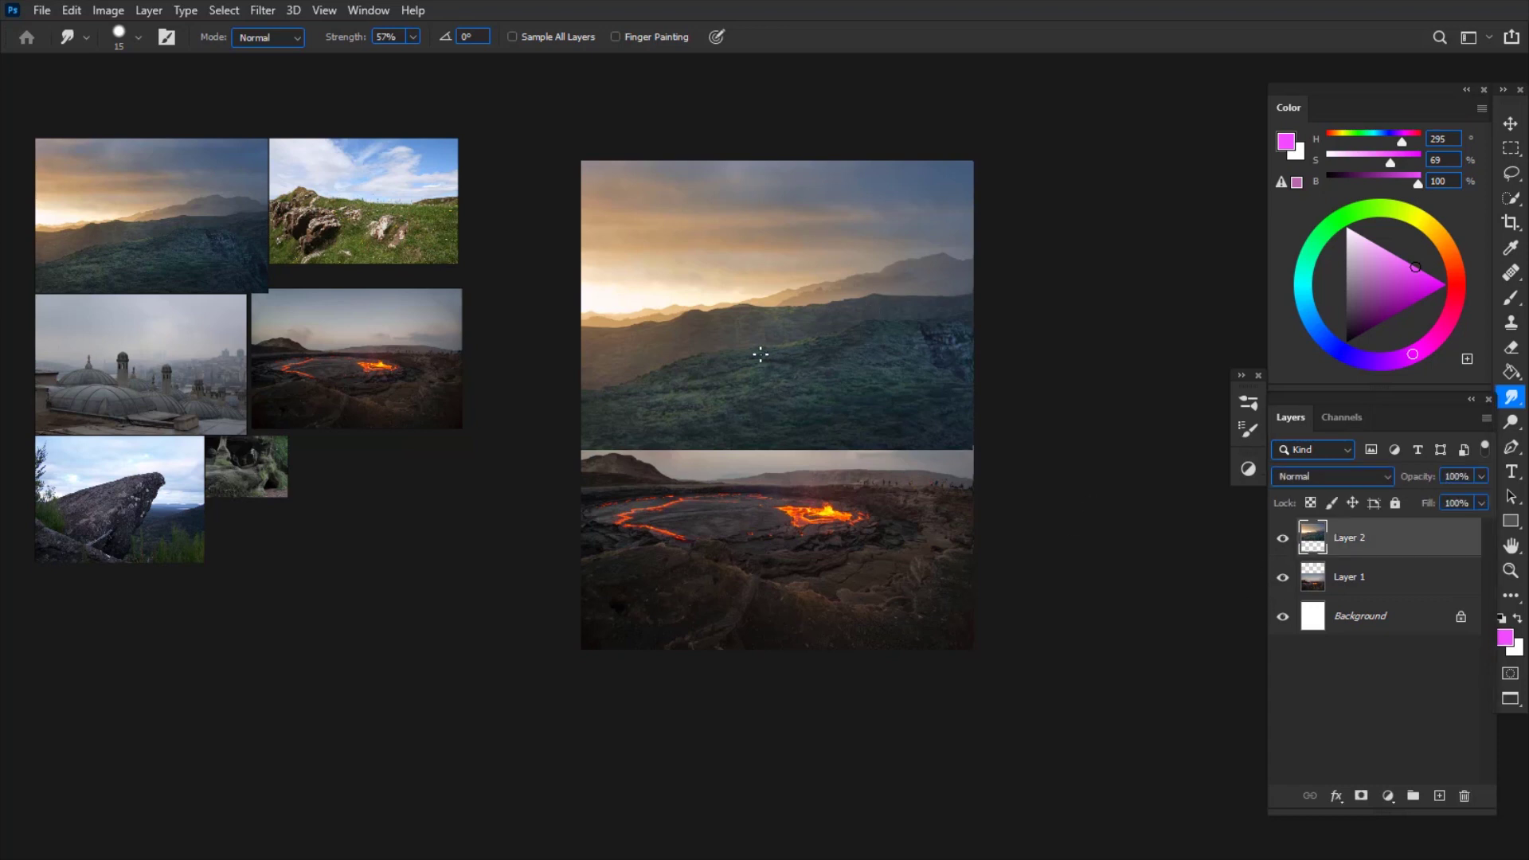
pyautogui.press(']')
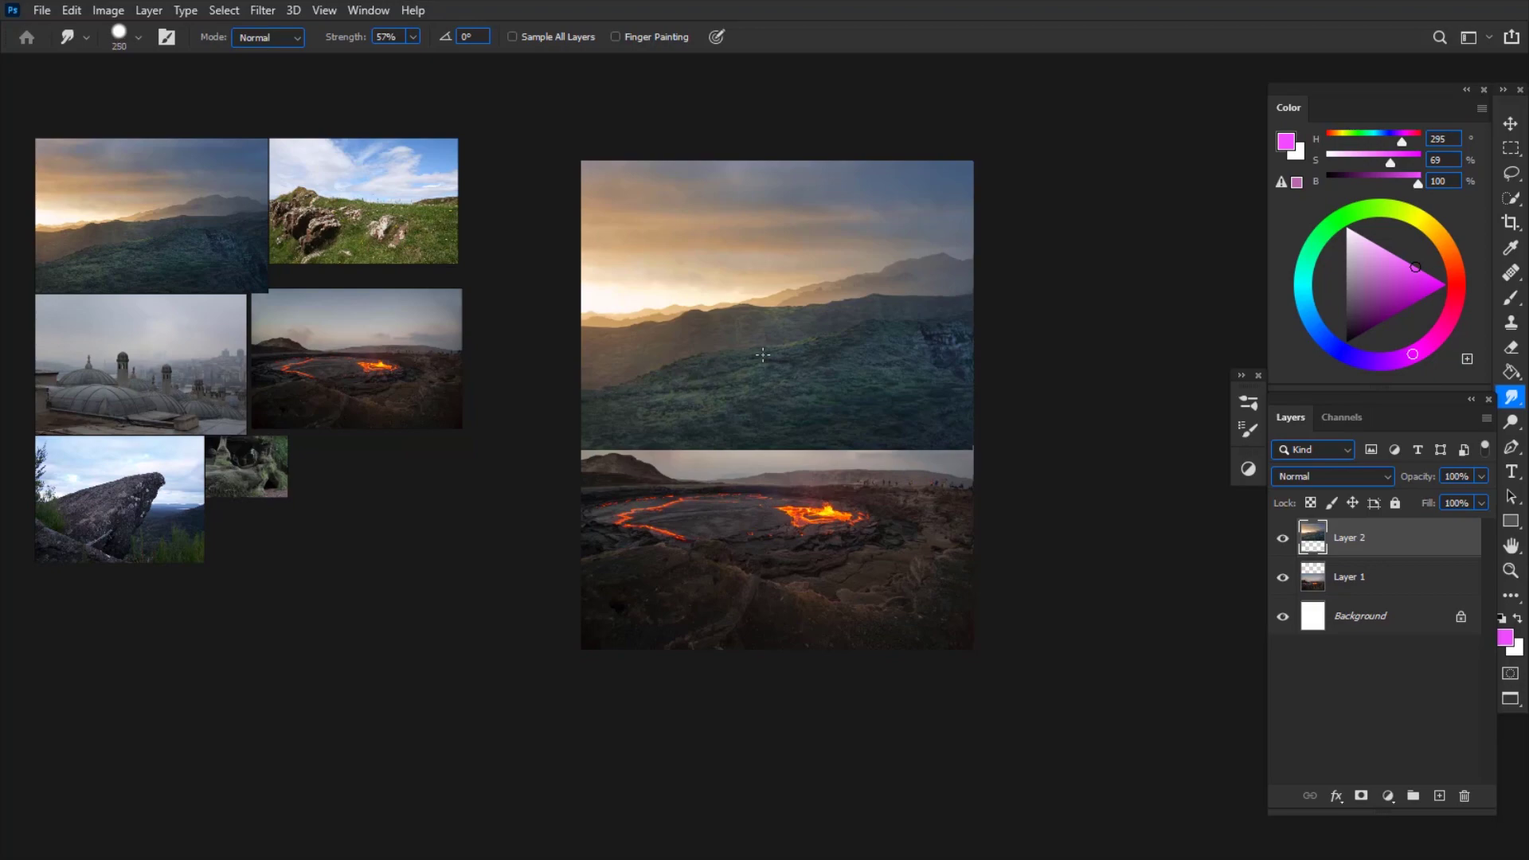